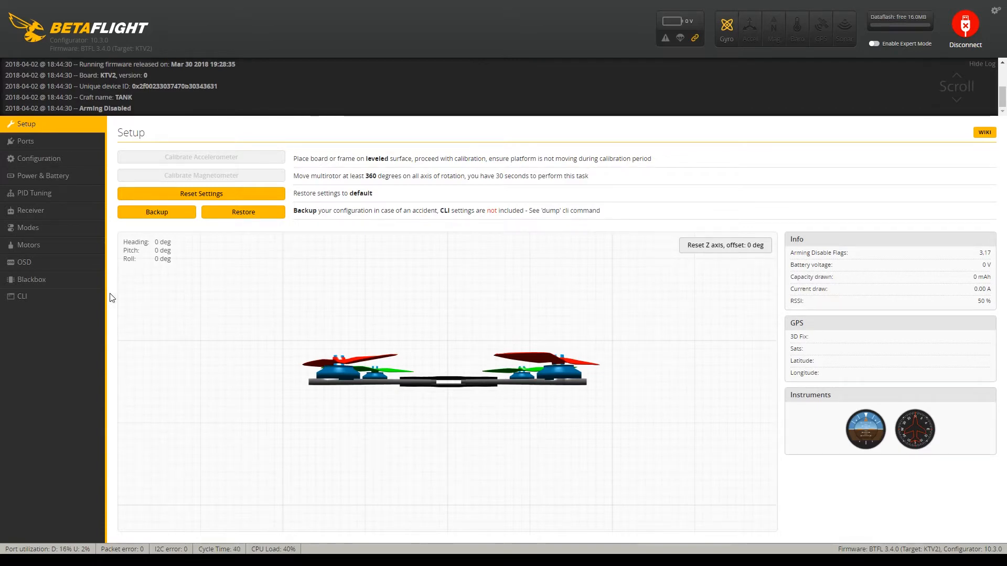
Set the Blackbox logging rate to 4 kHz for the onboard flash, then save and reboot the flight controller.
left_click(27, 279)
left_click(202, 191)
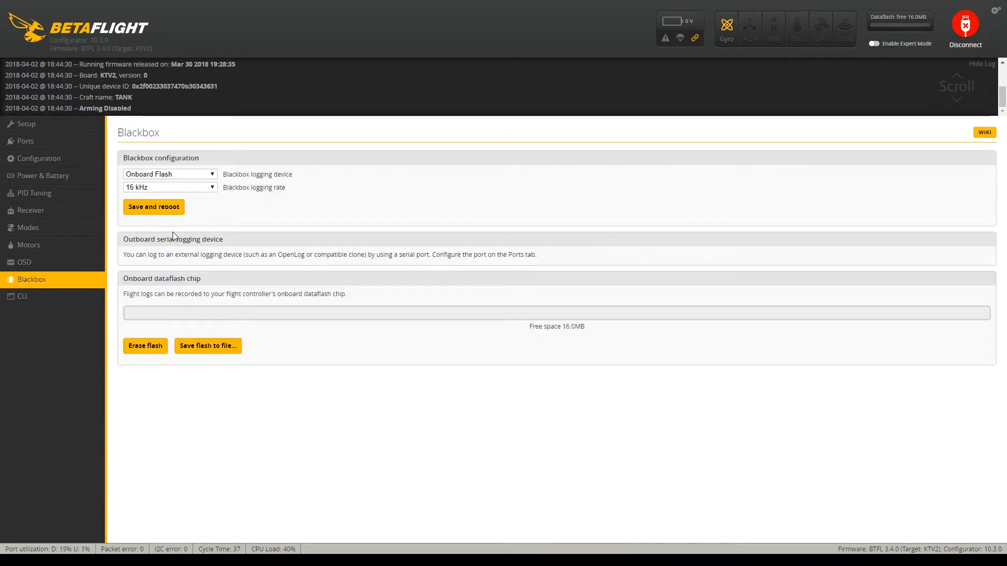
left_click(170, 240)
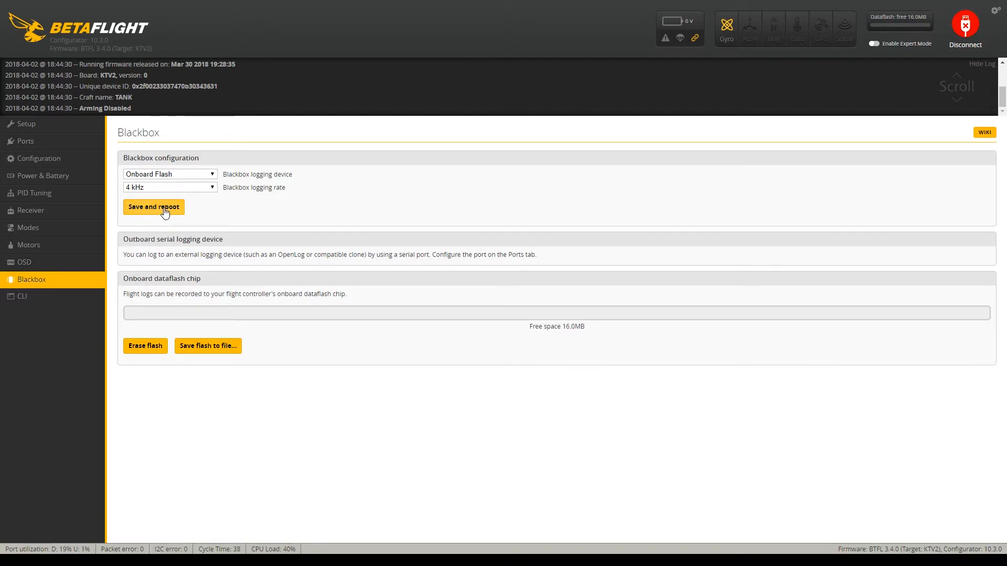
left_click(167, 210)
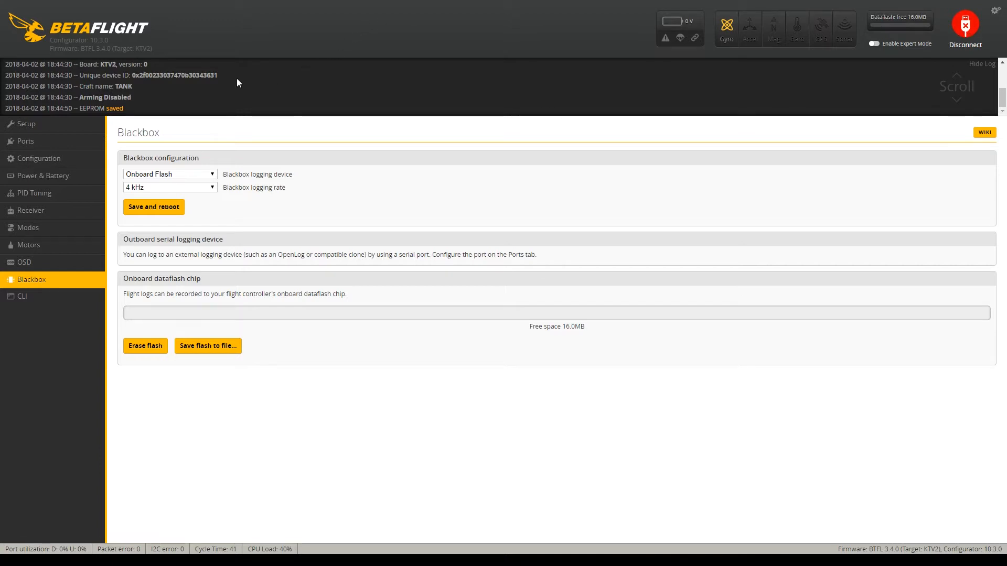
Disconnect the flight controller and reconnect to it on COM3 at 115200 baud.
left_click(29, 193)
left_click(970, 23)
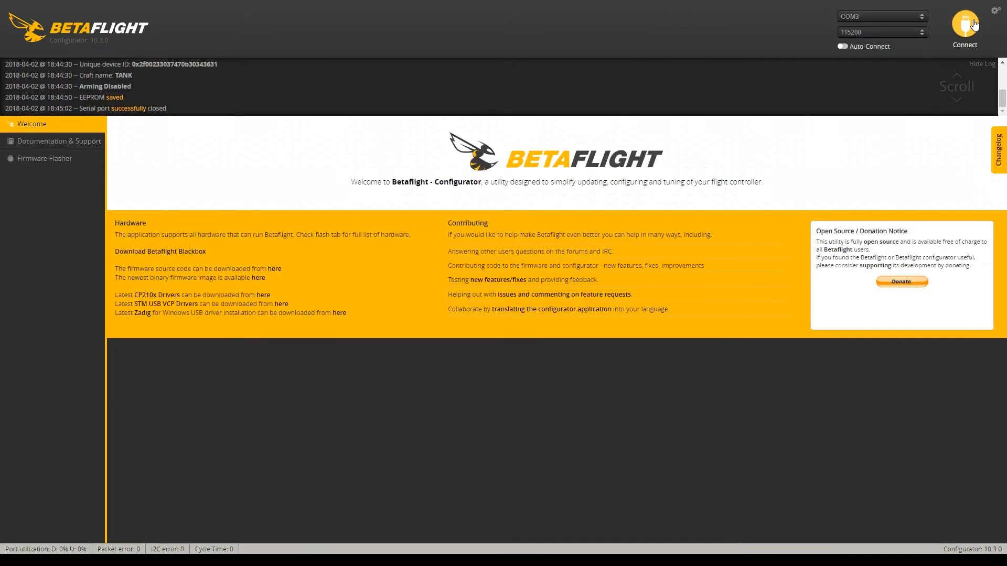
left_click(971, 23)
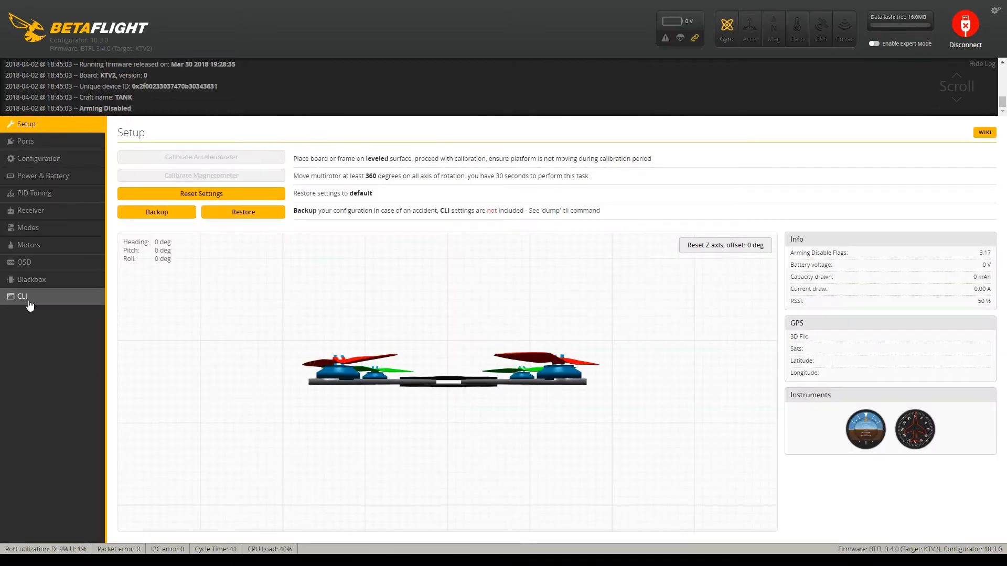
Query the debug settings in the CLI with the command "get debug".
left_click(26, 298)
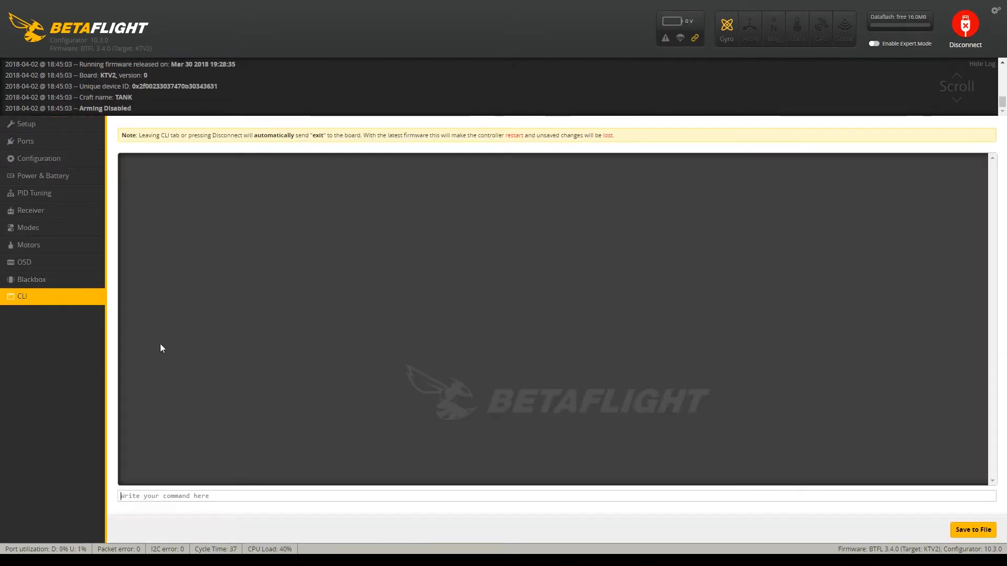
left_click(315, 361)
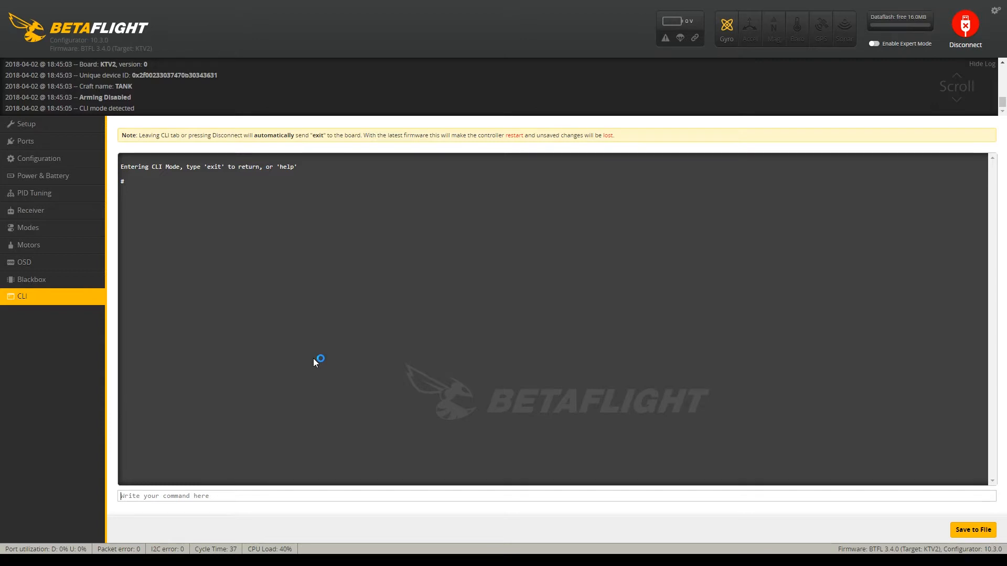
type("get debug")
key("Return")
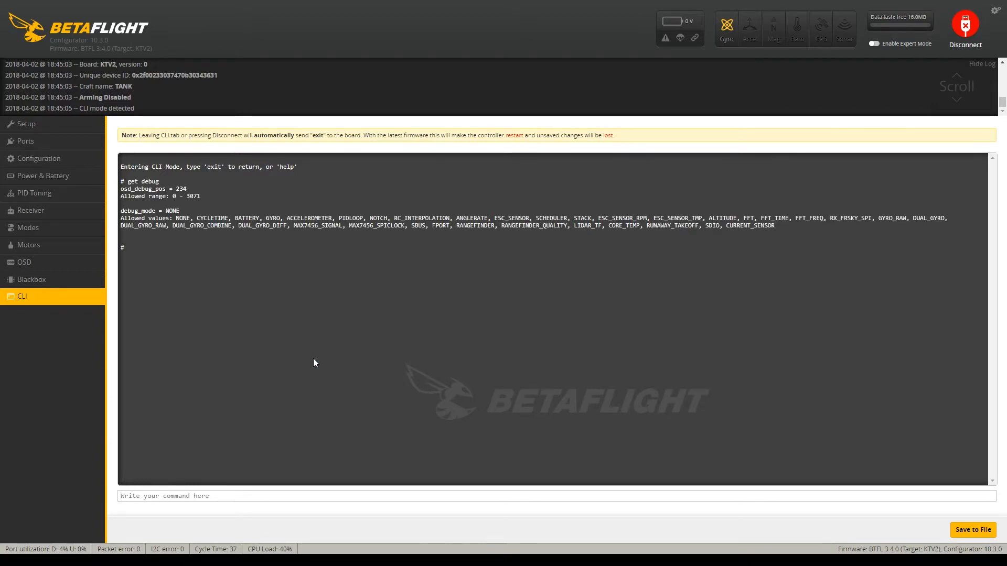
Set the debug mode to NOTCH with "set debug_mode=NOTCH" and store it with the "save" command.
left_click_drag(121, 211, 155, 210)
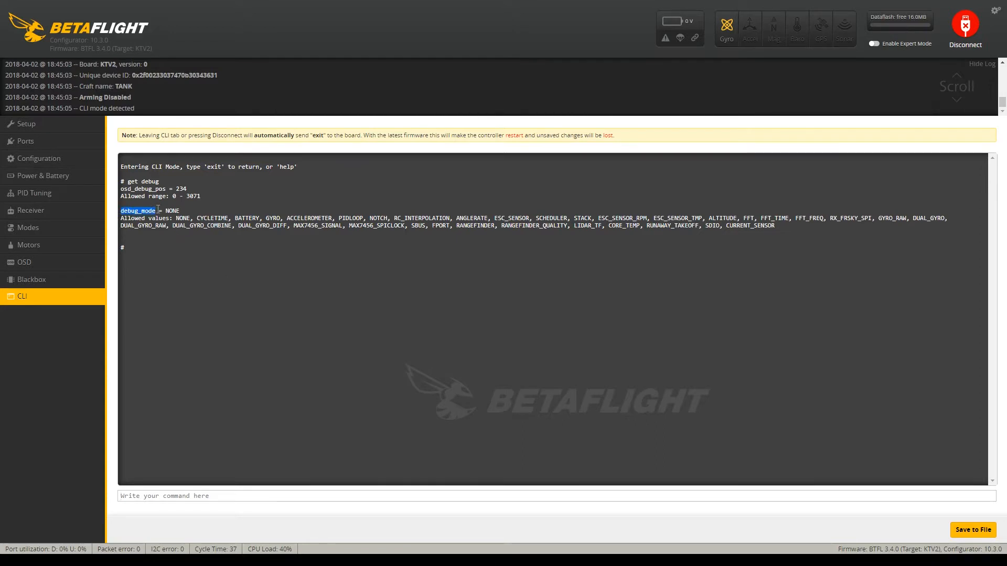
left_click(134, 495)
type("set")
type("debug_mode")
type("=NOTCH")
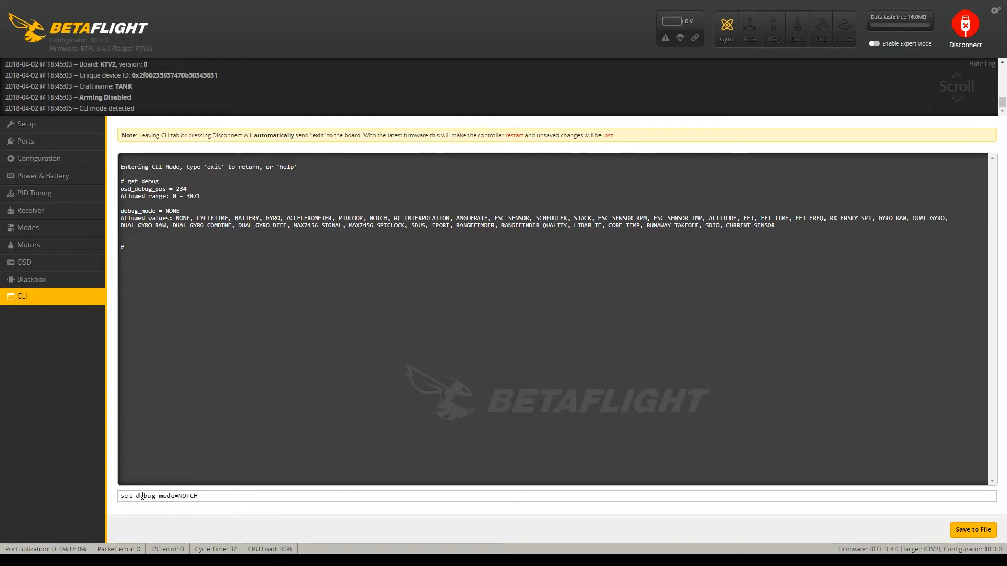
key("Return")
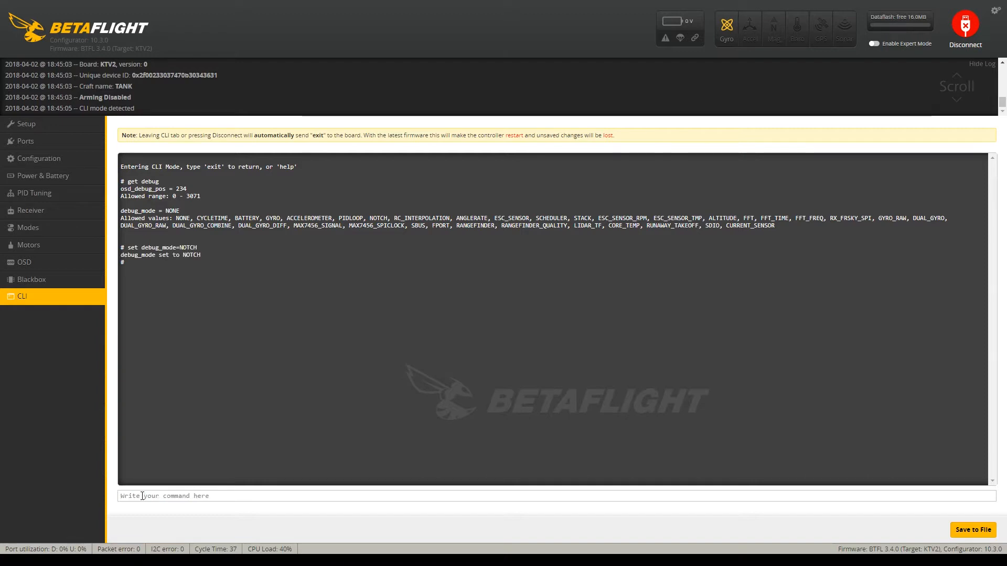
type("save")
key("Return")
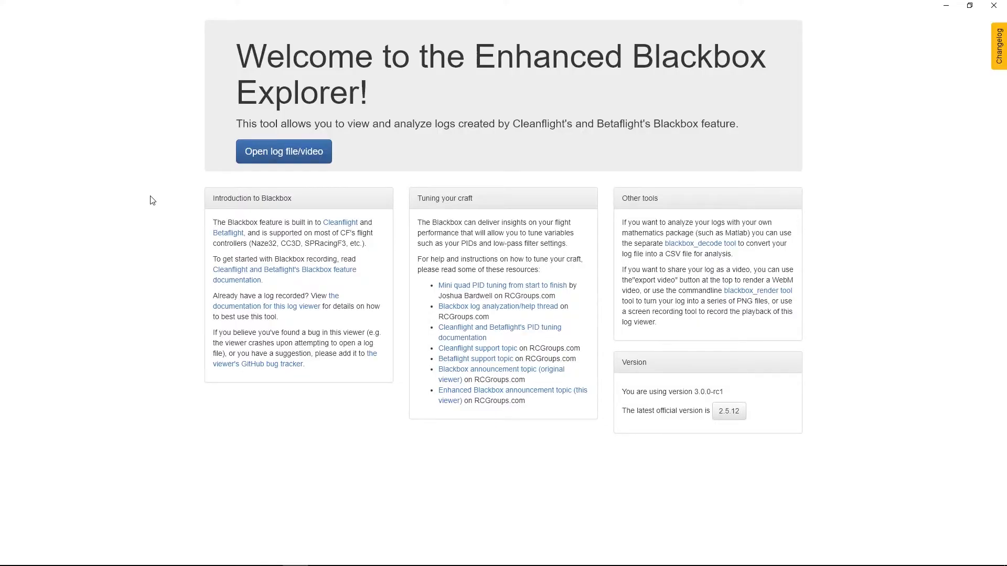
In Blackbox Explorer, open the log file BTFL_BLACKBOX_LOG_TANK_20180402_183850.BBL from the LOGS folder.
left_click(274, 150)
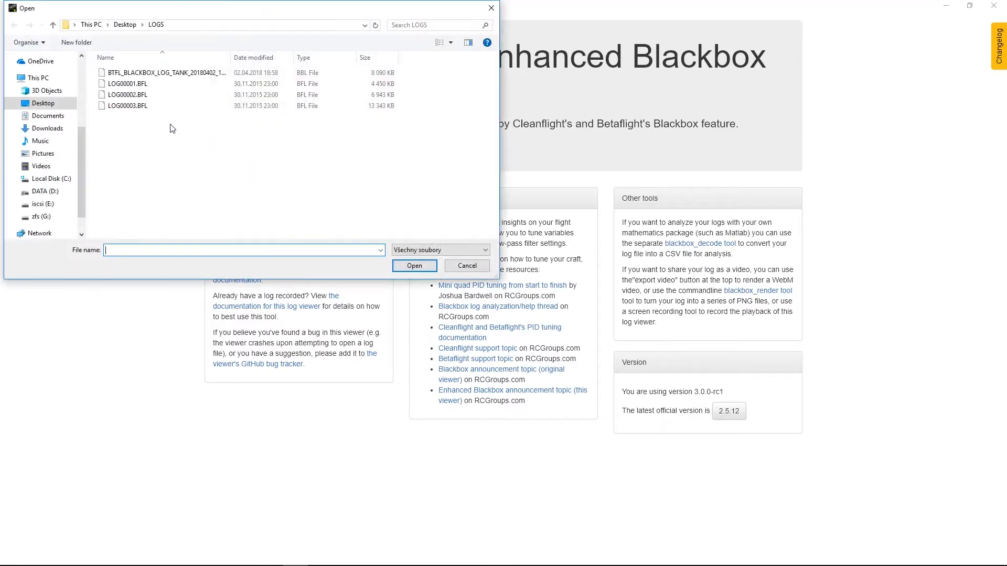
left_click(155, 76)
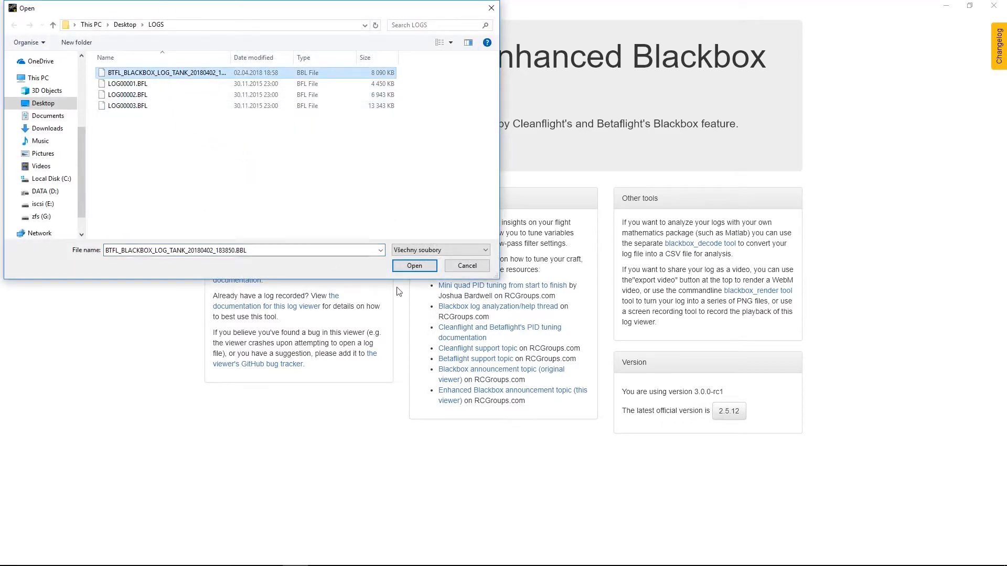
left_click(414, 266)
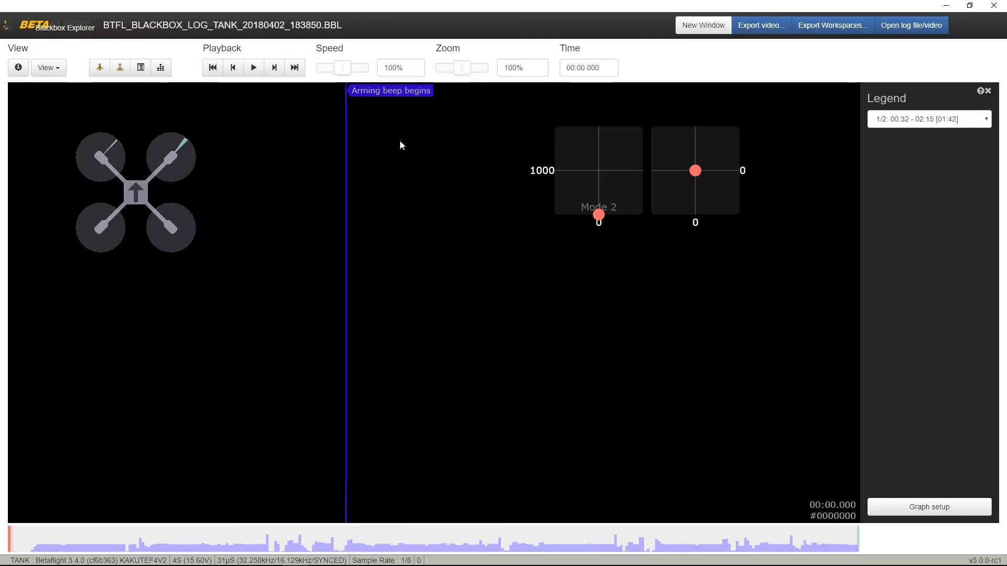
Switch to flight 2/2 of the log and mark the analysis range from about 00:03.3 to 02:02.4, leaving out takeoff and landing.
left_click(928, 122)
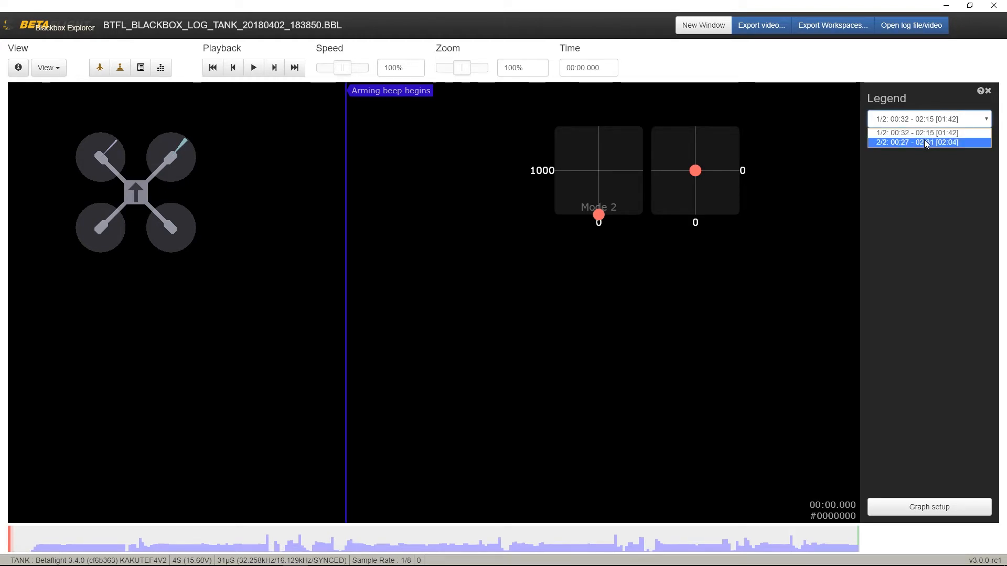
left_click(926, 142)
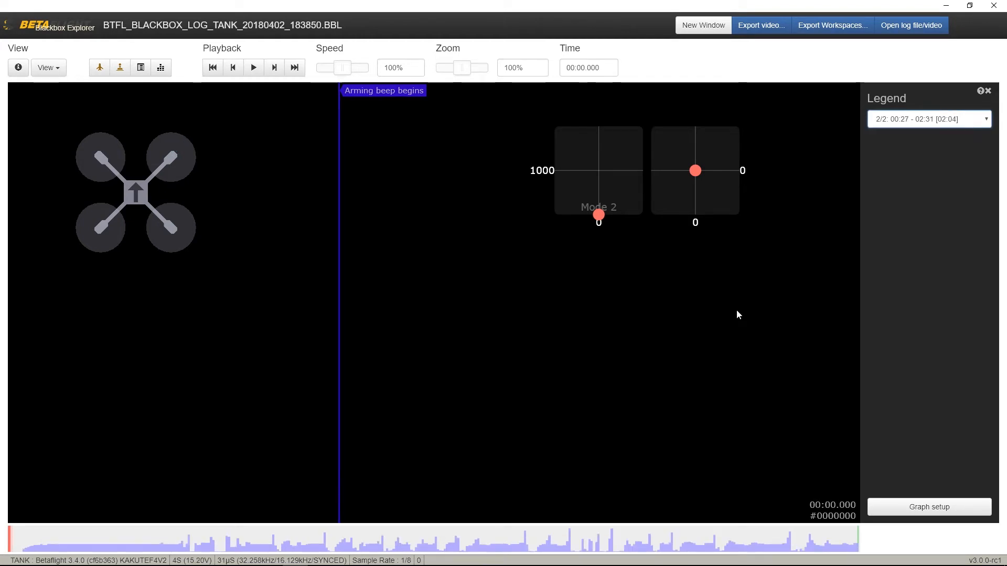
left_click(33, 550)
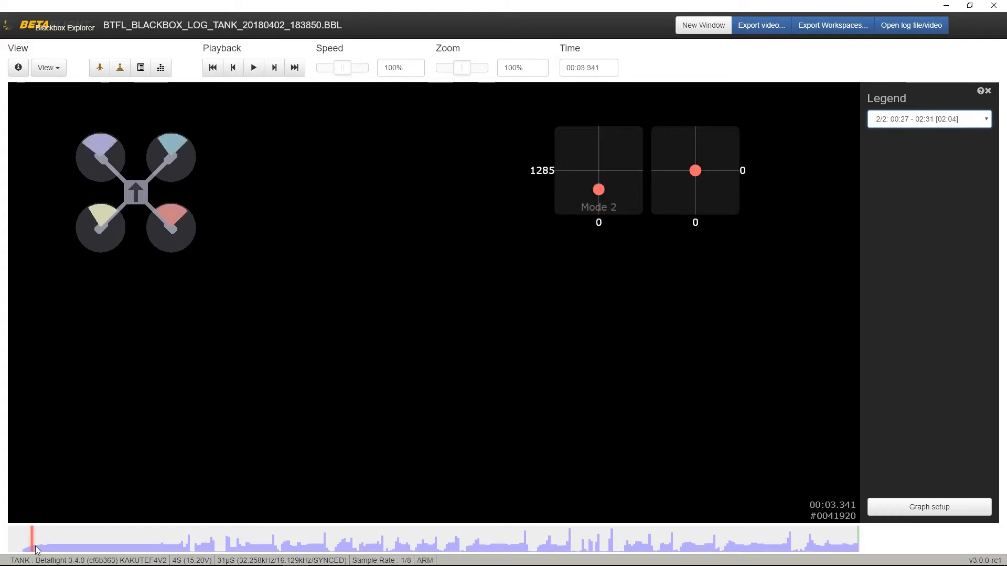
left_click(845, 547)
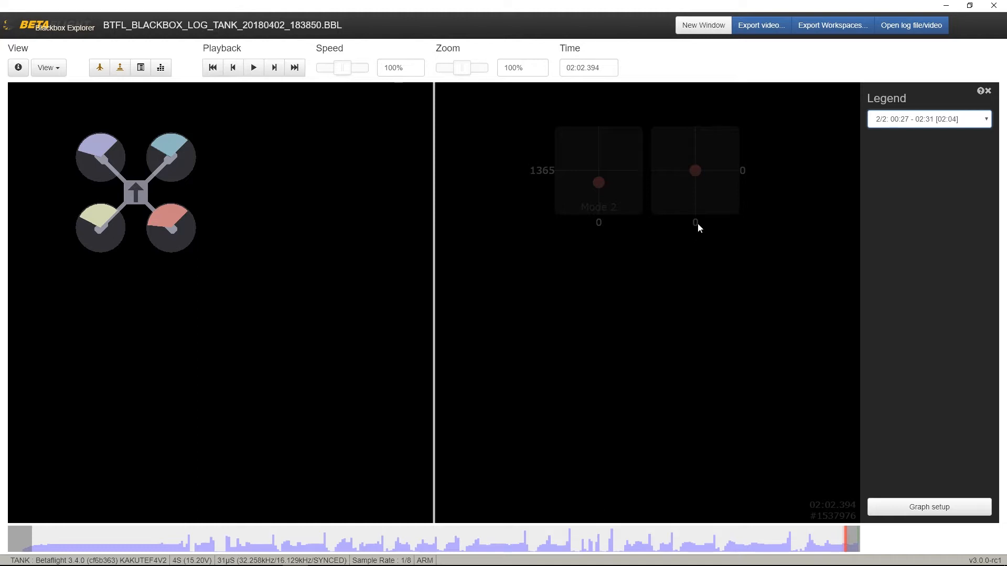
Add a Gyros graph with smoothing at 0% and expo at 100%, and save the graph setup.
left_click(907, 505)
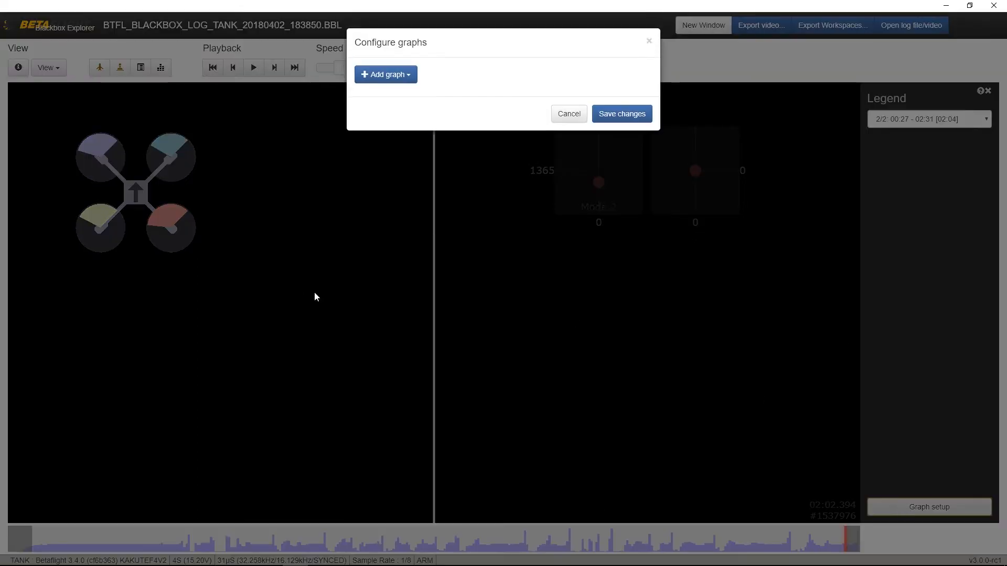
left_click(386, 76)
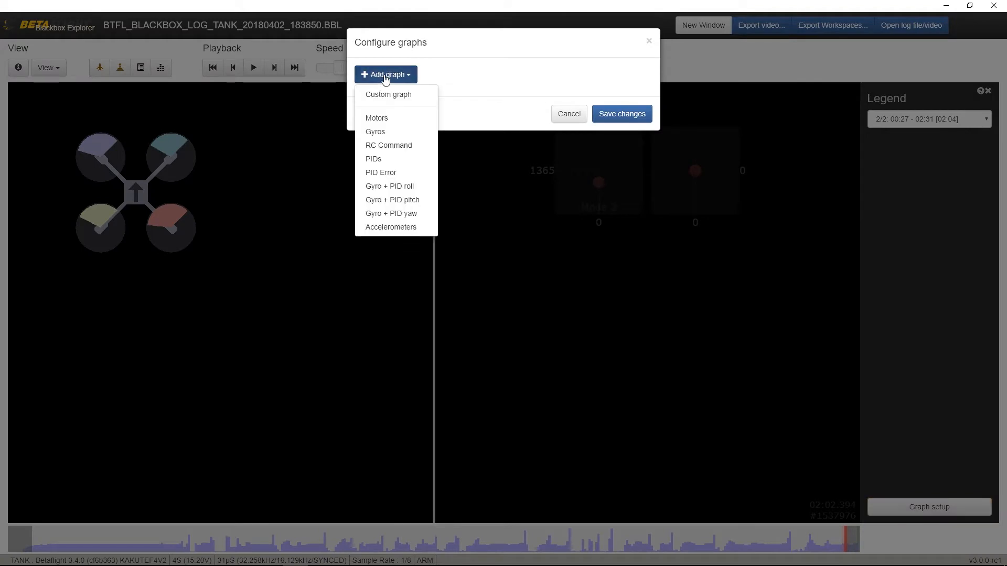
left_click(384, 134)
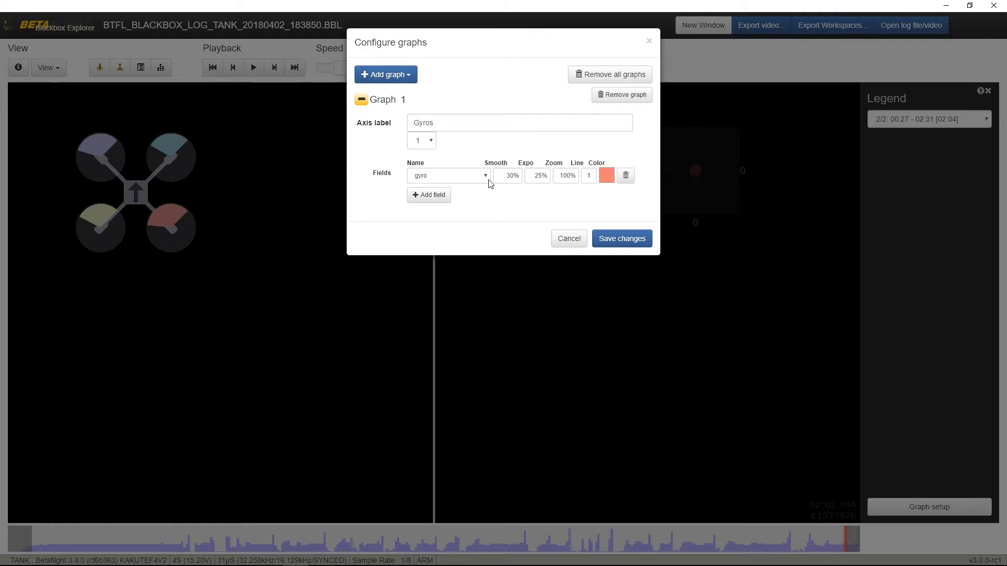
double_click(505, 176)
type("0")
double_click(540, 175)
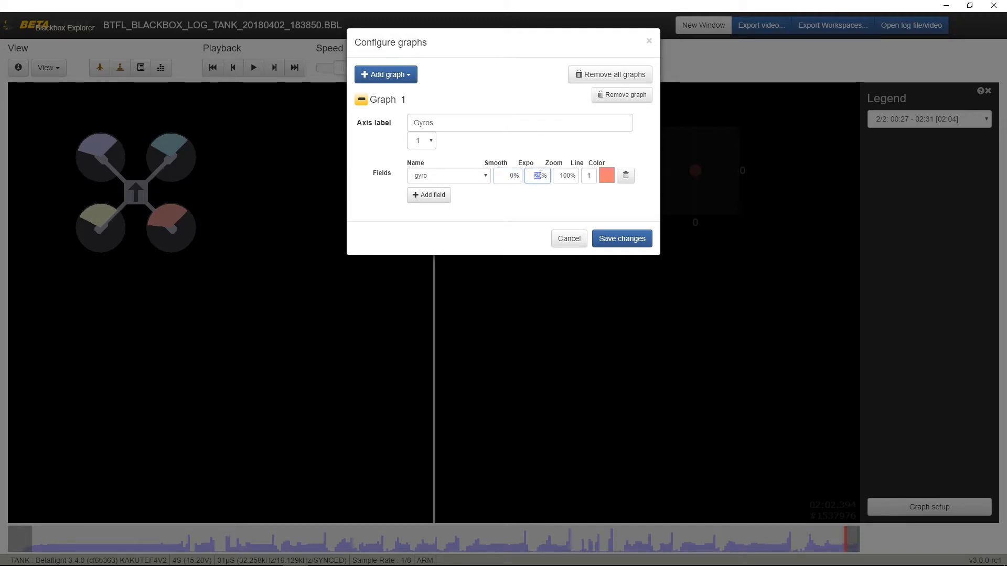
type("100")
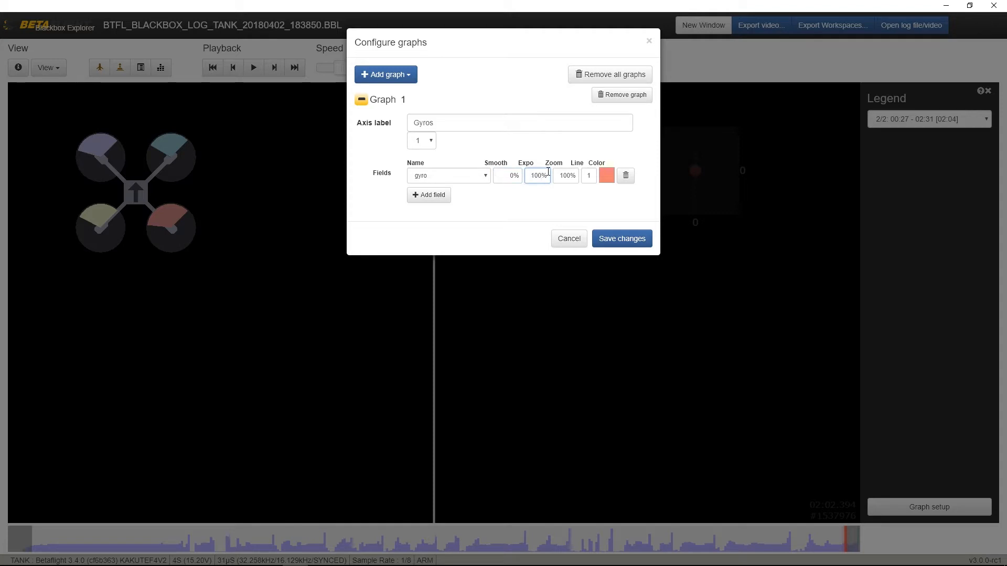
left_click(624, 239)
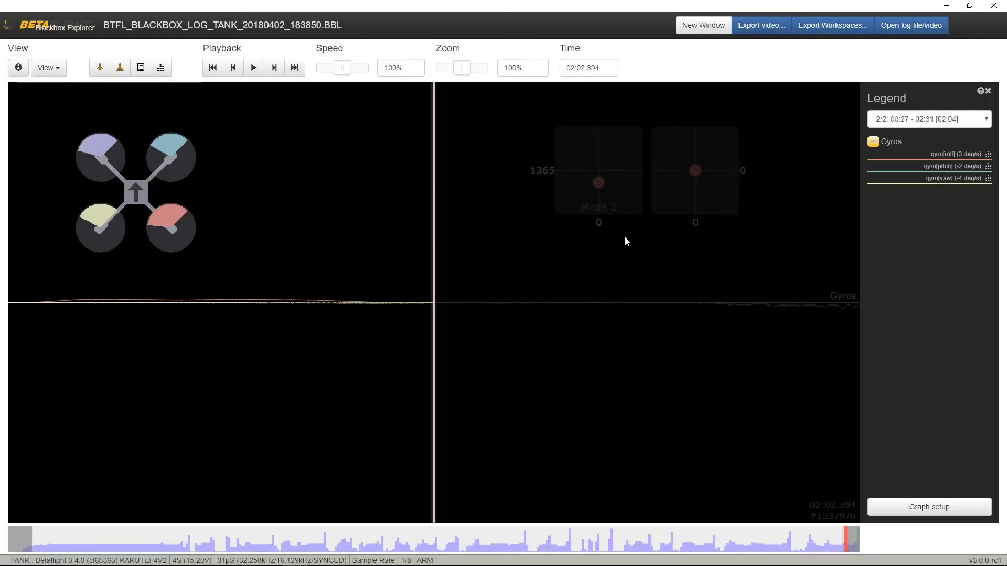
Add a second, custom graph to the graph setup and assign the Debug Notch field to it.
left_click(910, 505)
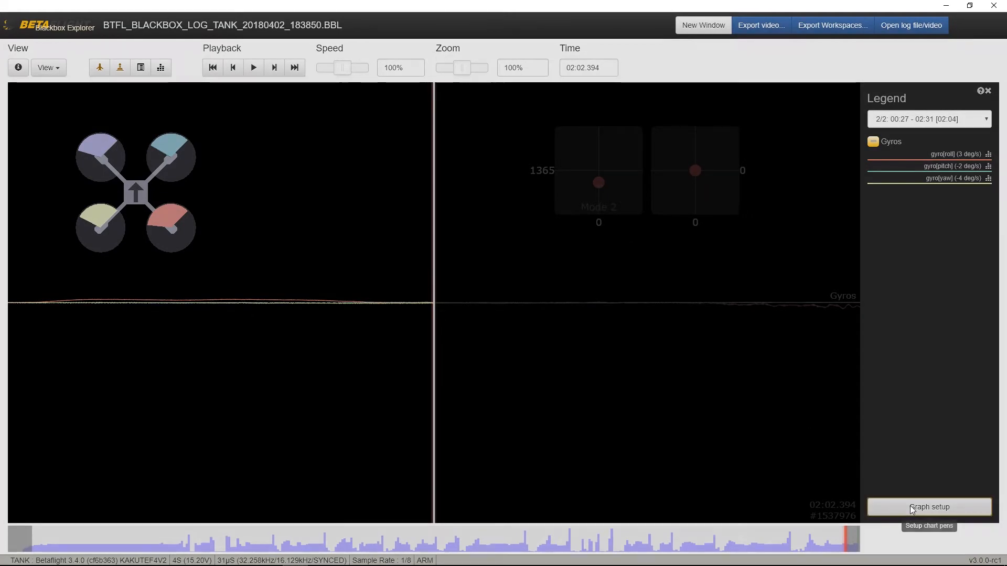
left_click(387, 76)
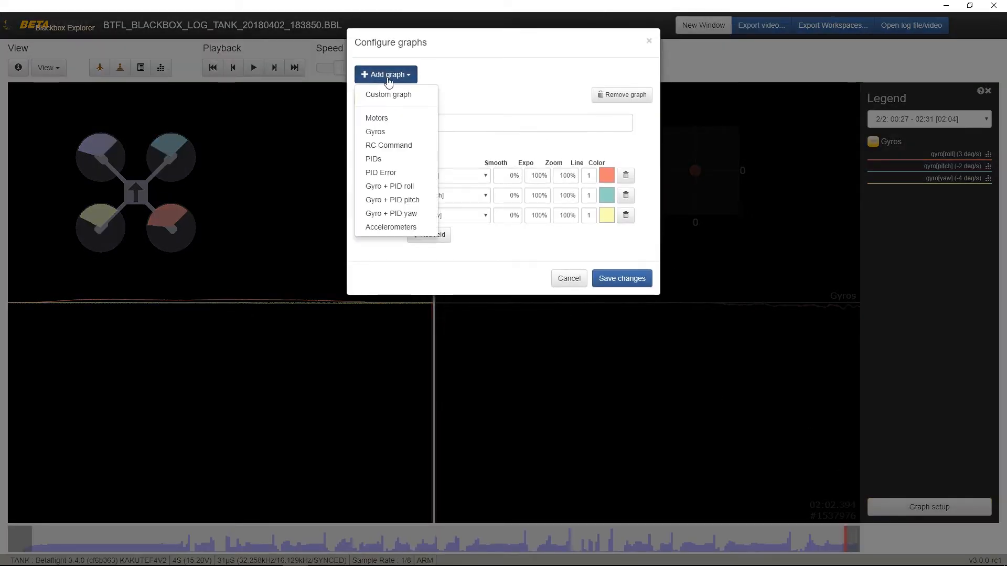
left_click(388, 94)
left_click(472, 340)
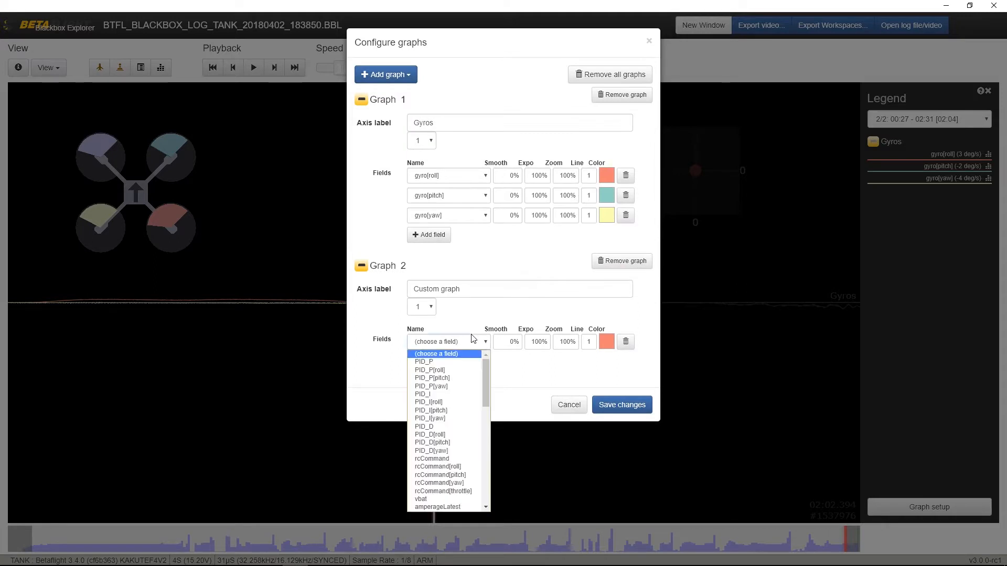
scroll(483, 392, "down", 5)
scroll(483, 408, "down", 1)
left_click(453, 427)
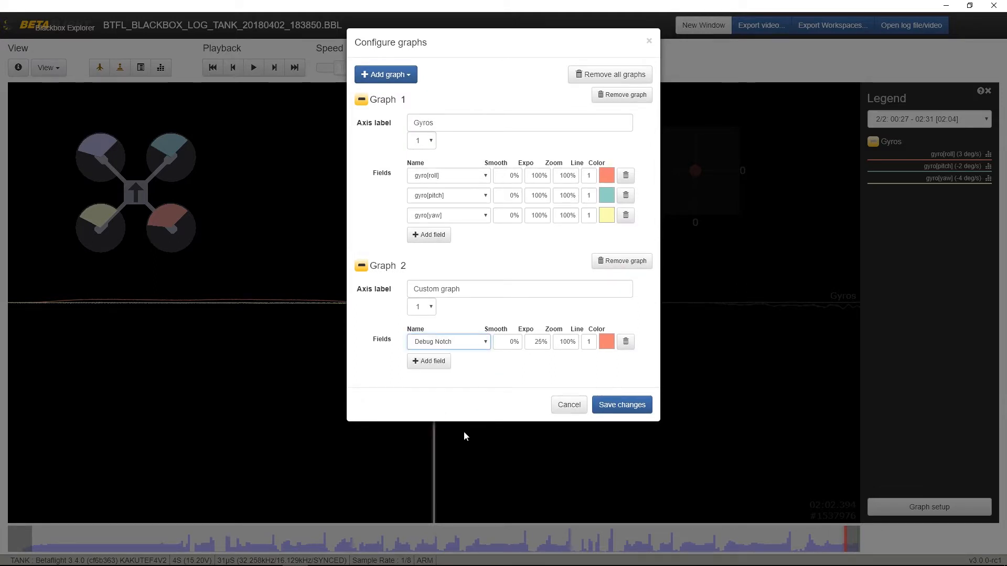
Set the Debug Notch field's expo to 100%, label the graph axis "Gyro Pre-Notch" and save the graph setup.
double_click(542, 342)
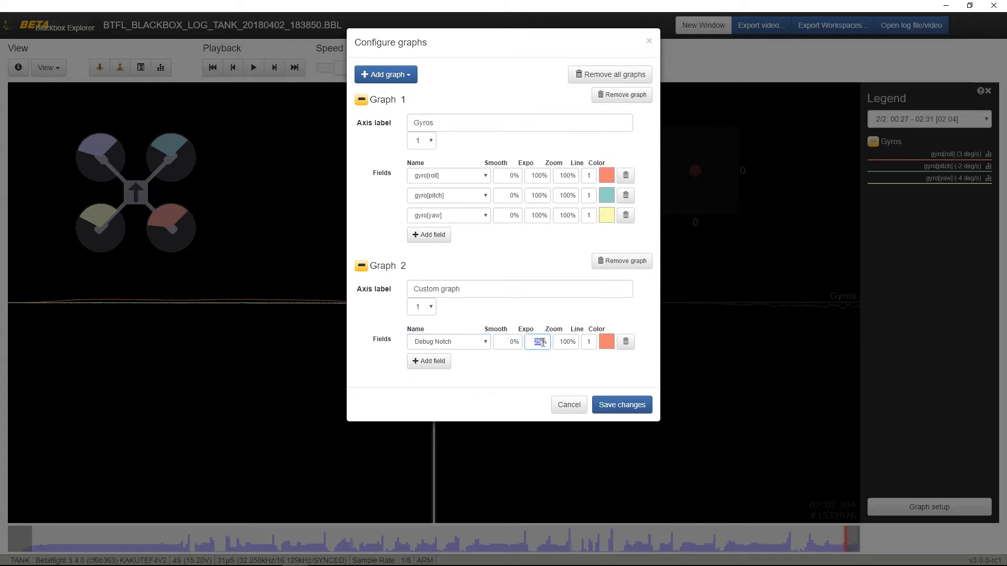
type("100")
left_click_drag(469, 289, 344, 285)
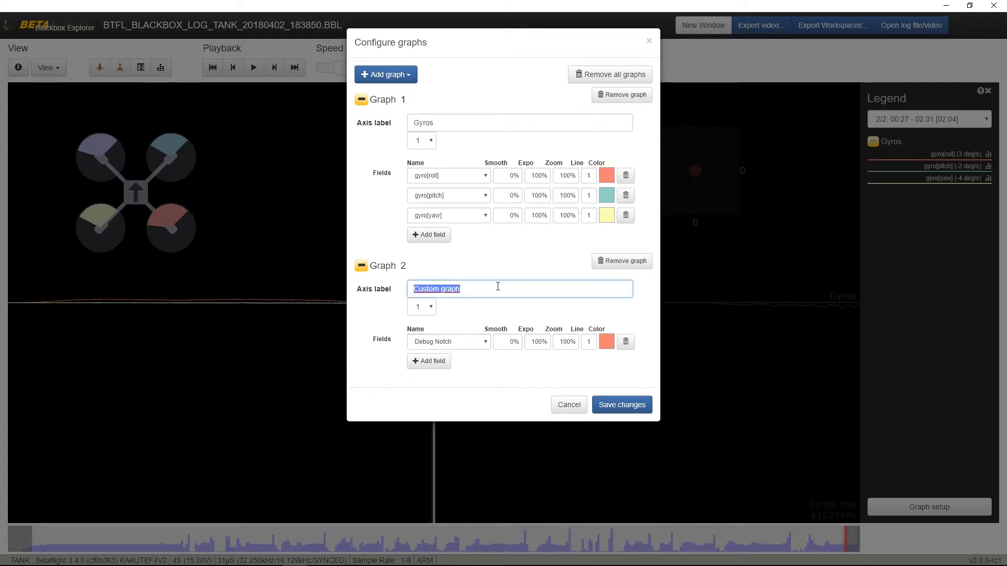
type("Gyro ")
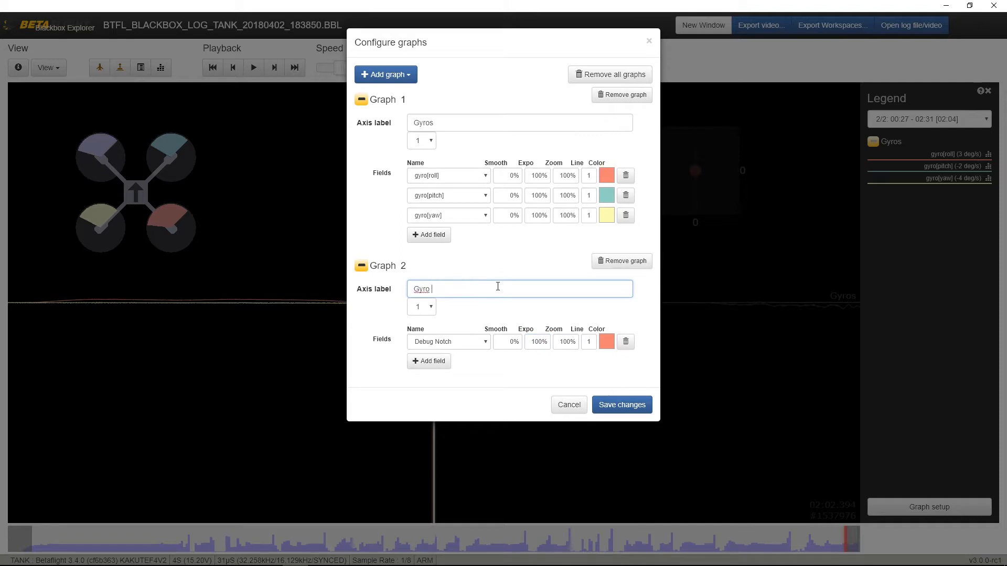
type("Pre-Notch")
left_click(619, 405)
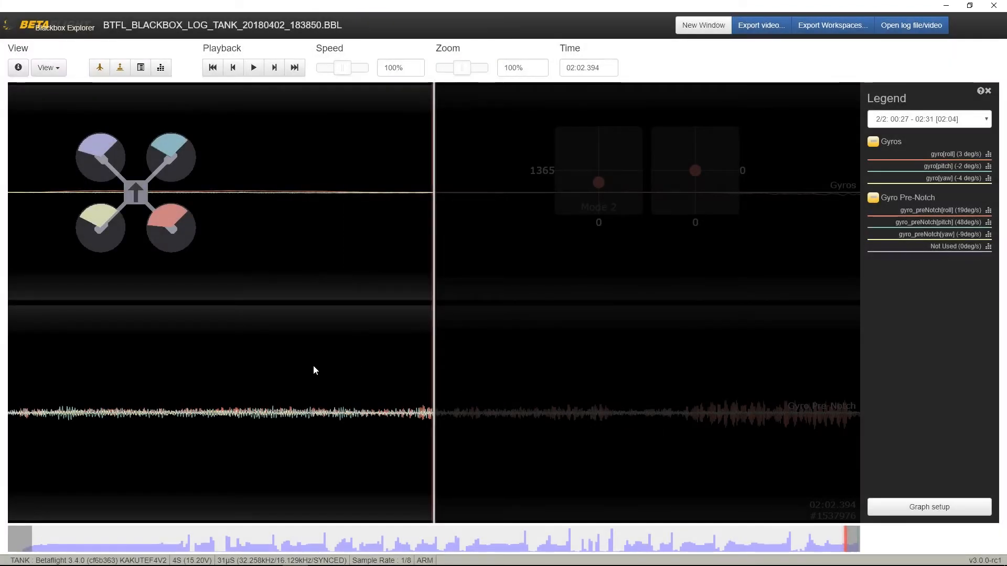
Compare the Gyros and Gyro Pre-Notch traces at about 01:06 and 00:11.8 in the log.
mouse_move(846, 548)
left_mouse_down()
mouse_move(451, 550)
mouse_move(478, 550)
mouse_move(463, 554)
left_mouse_up()
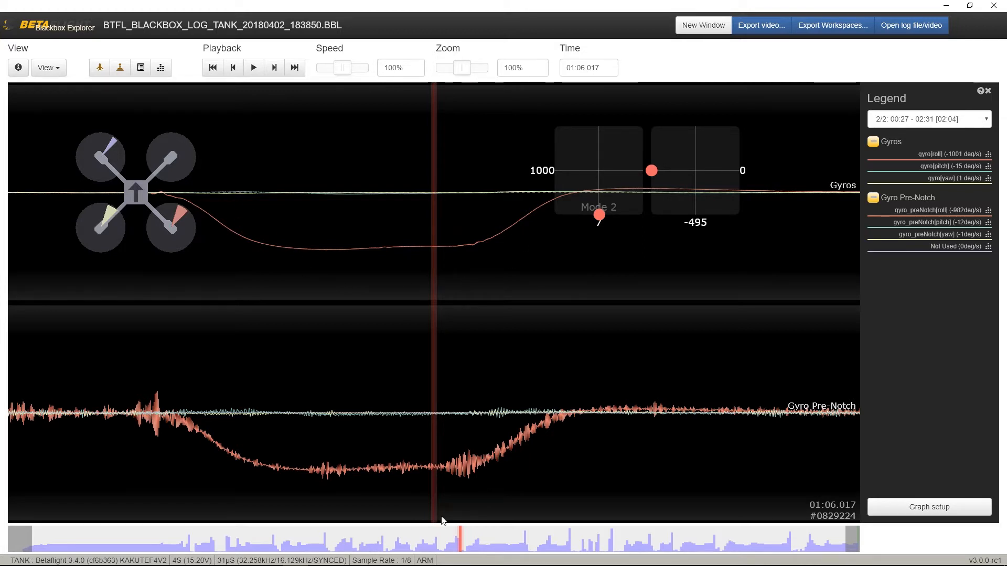
left_click_drag(462, 539, 90, 540)
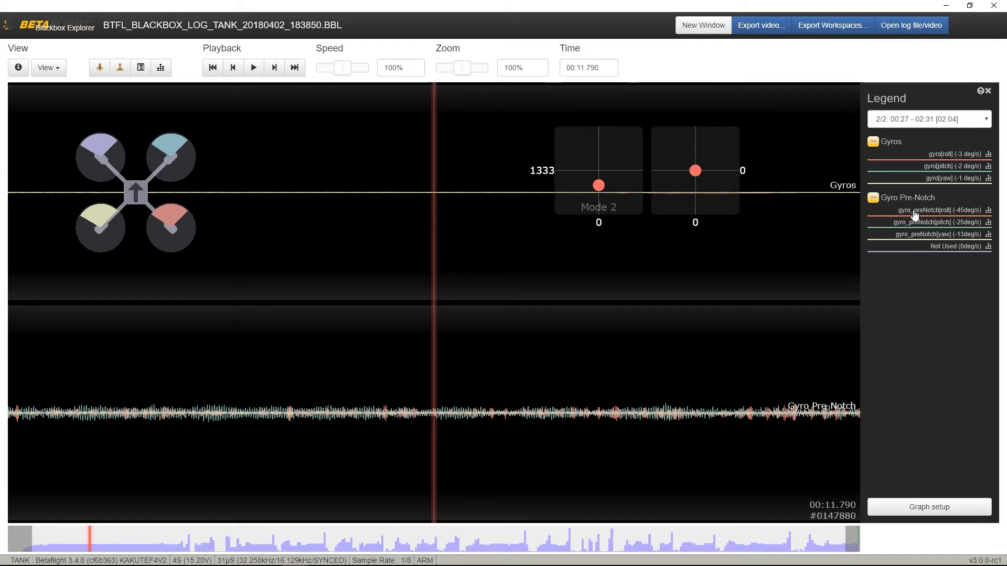
Show the noise spectrum of the gyro_preNotch[roll] signal full size and adjust its vertical scale so the smaller noise peaks stand out.
left_click(989, 211)
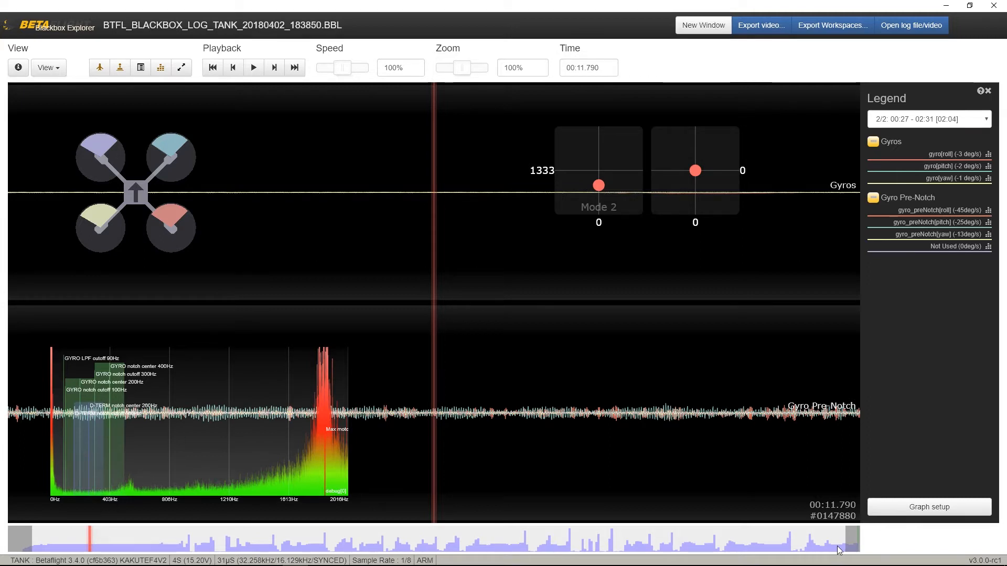
left_click(181, 67)
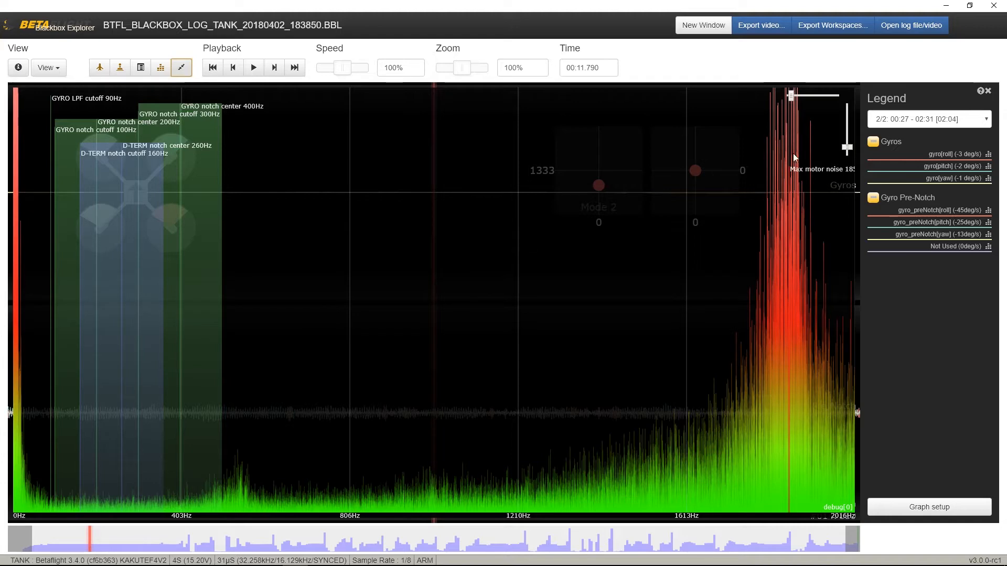
left_click_drag(847, 150, 847, 153)
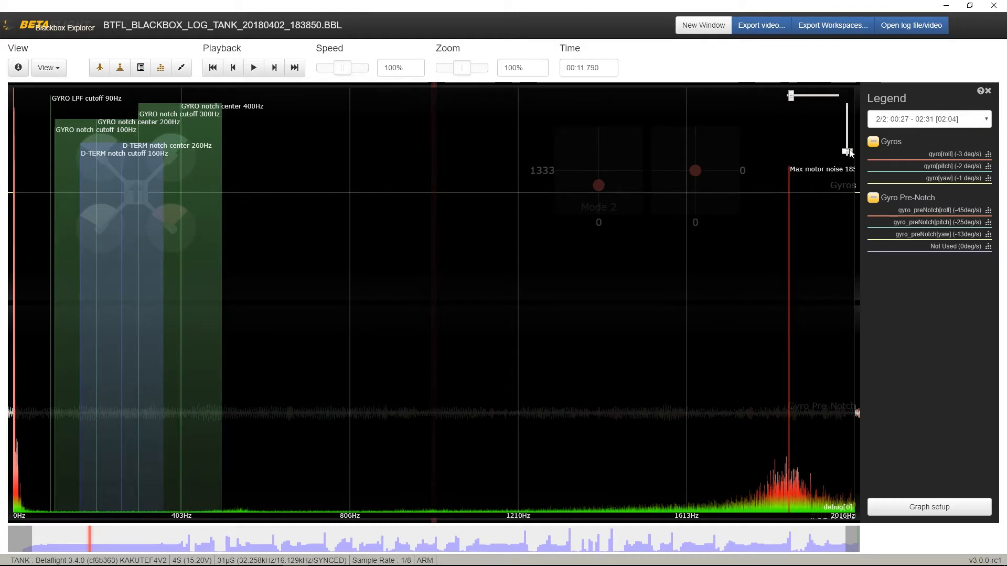
left_click_drag(850, 152, 849, 144)
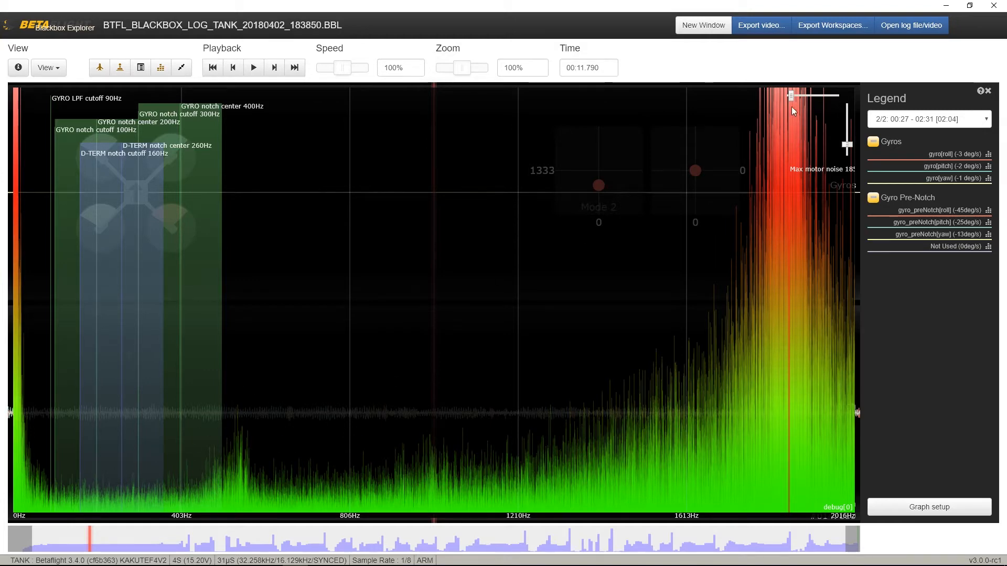
Examine the pre-notch roll spectrum's range up to about 1344 Hz and compare its full range with the filtered gyro[roll] spectrum.
left_click_drag(791, 96, 796, 96)
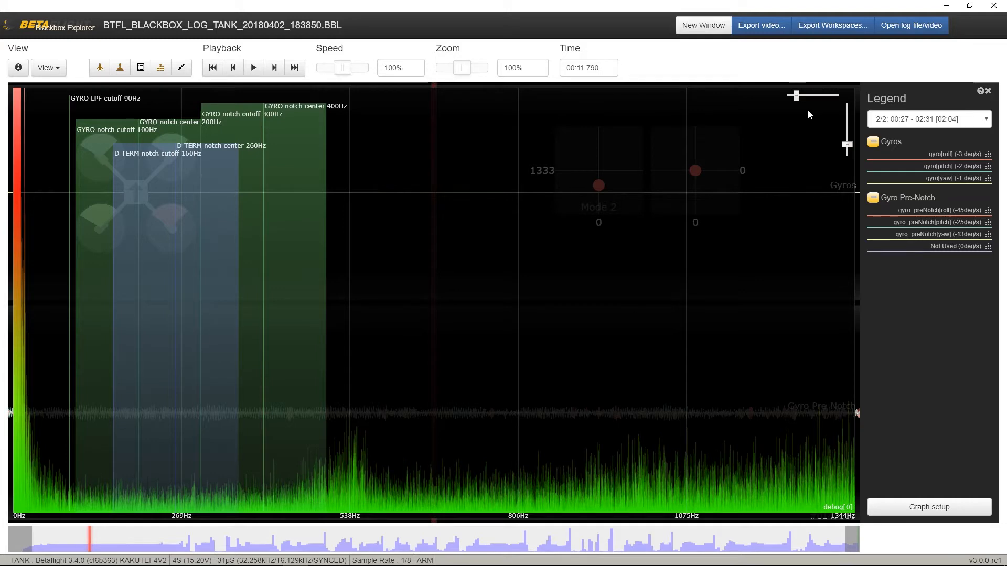
left_click_drag(797, 102, 786, 100)
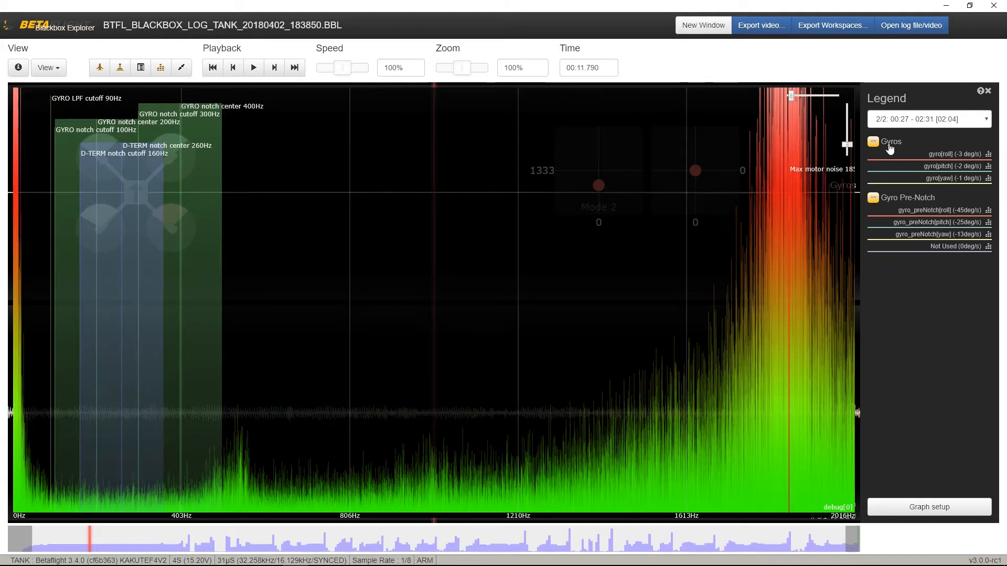
left_click(988, 155)
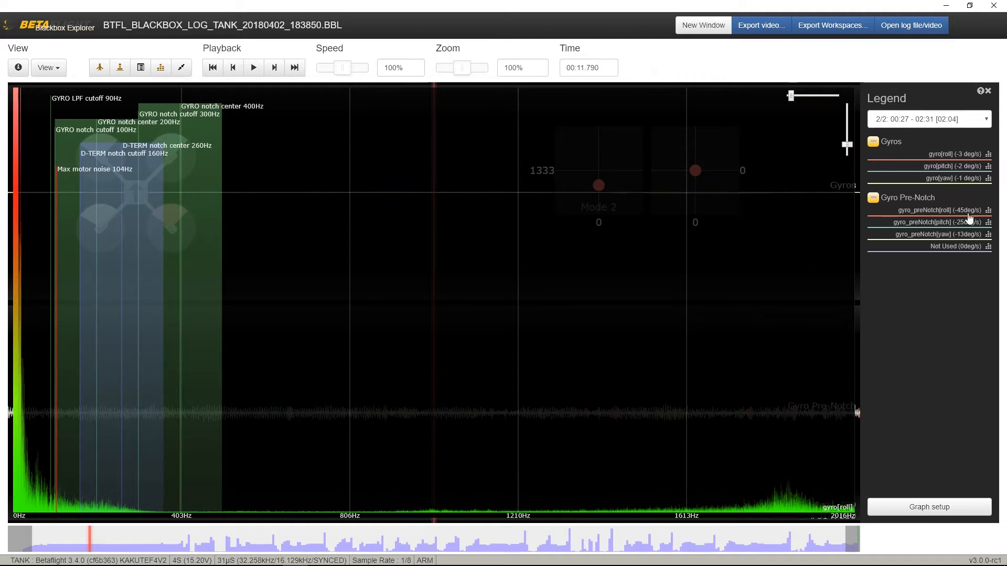
left_click(989, 213)
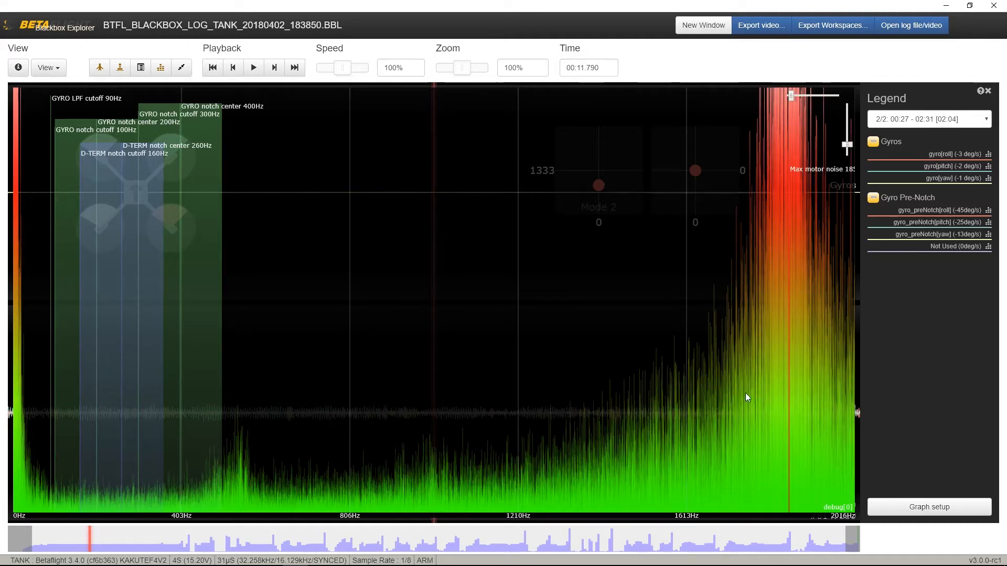
Compare the gyro_preNotch[pitch] and gyro_preNotch[yaw] spectra, including the pitch noise in the range up to about 504 Hz.
left_click(989, 222)
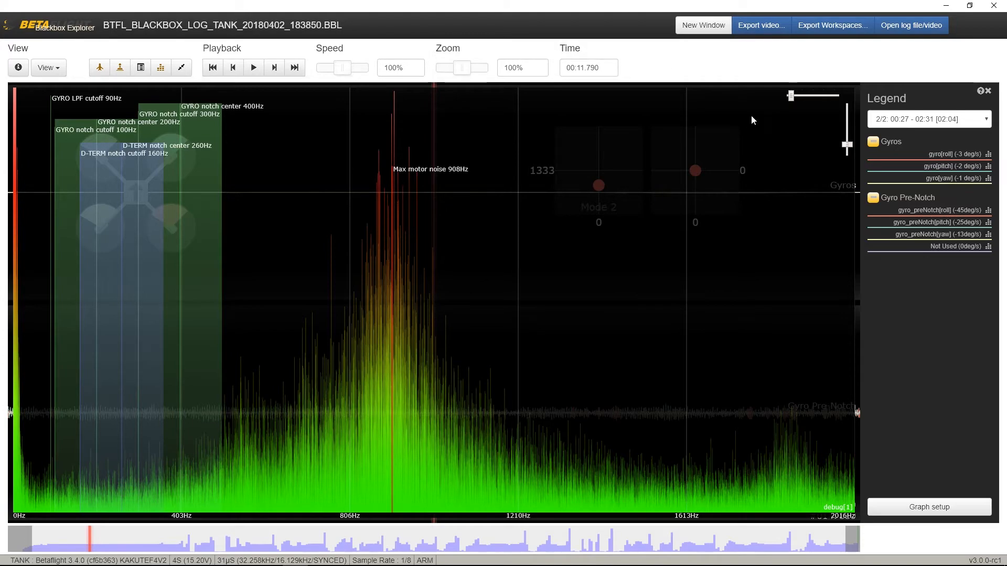
left_click_drag(791, 102, 823, 103)
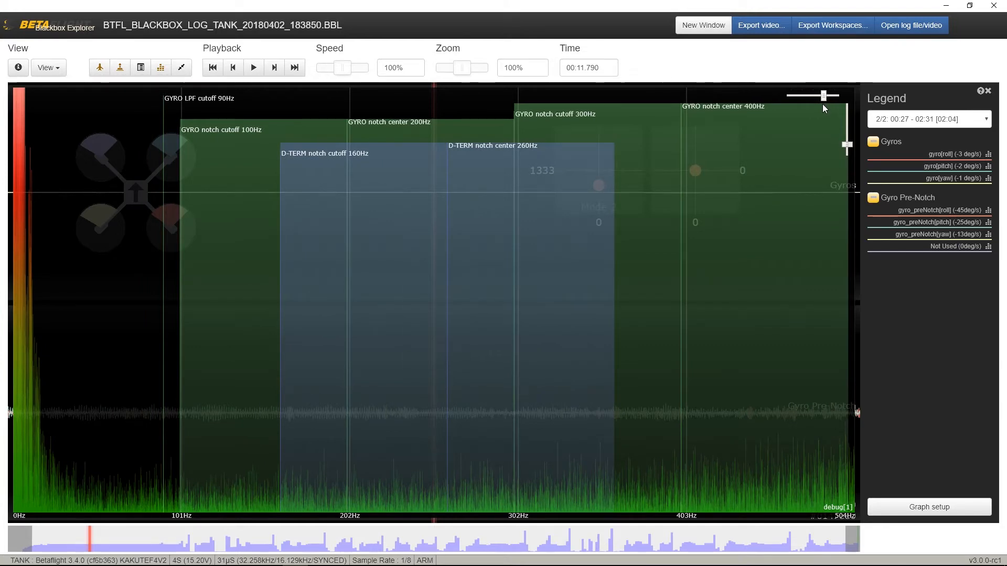
left_click_drag(819, 105, 767, 105)
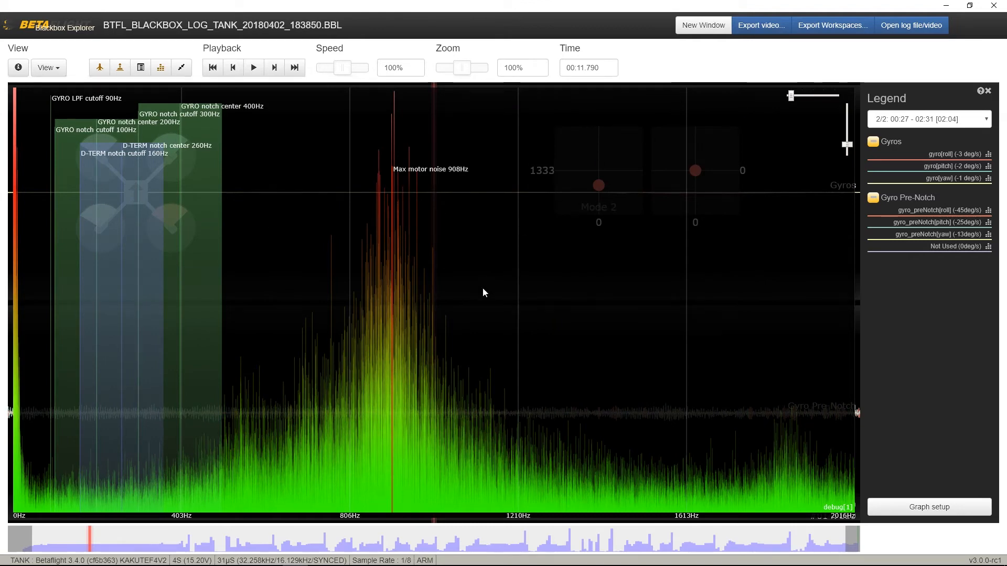
left_click(988, 234)
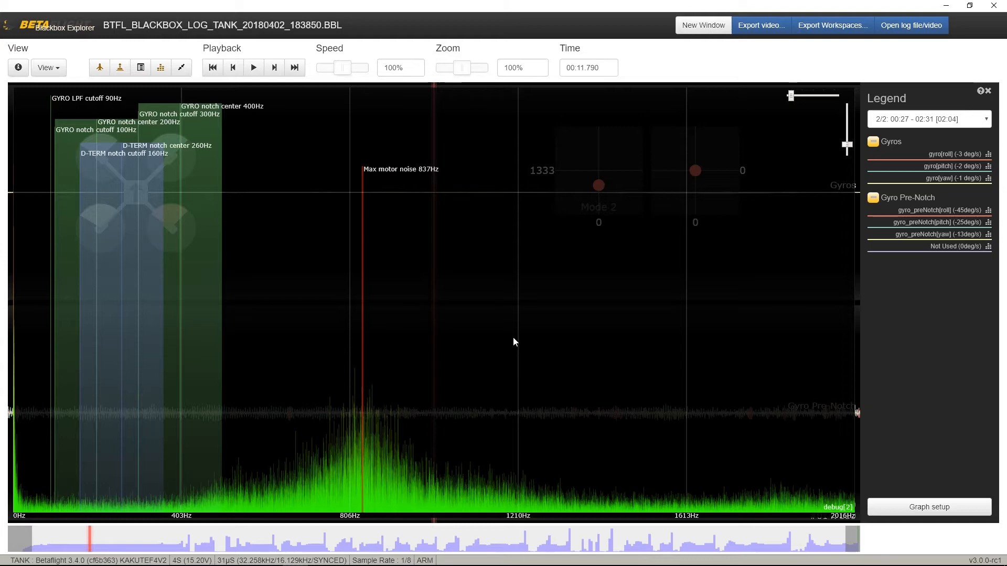
left_click(988, 223)
left_click(988, 234)
left_click(989, 223)
left_click(988, 235)
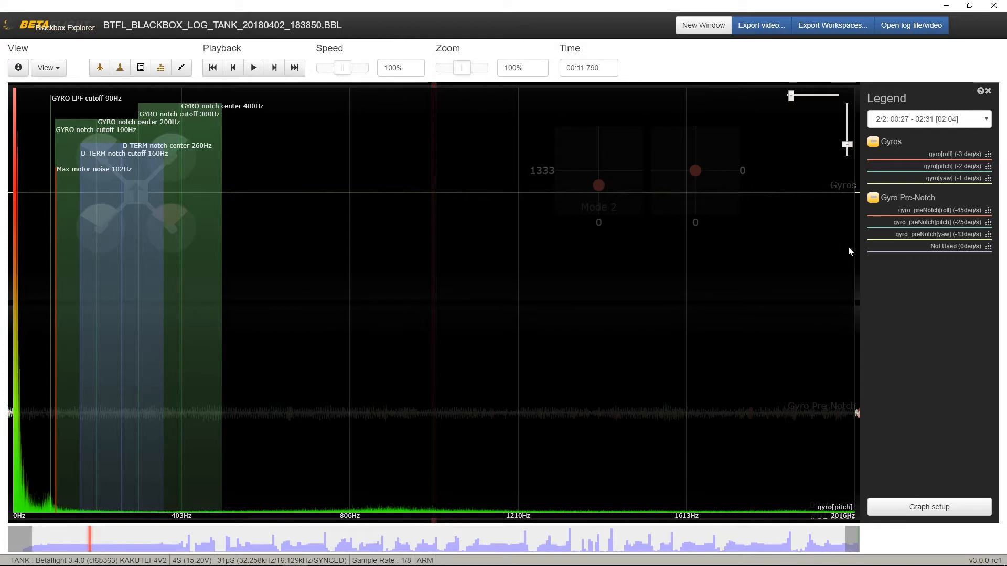
Check the filtered gyro[yaw] and gyro[pitch] spectra, examining the low-frequency noise more closely.
left_click(989, 179)
left_click(988, 166)
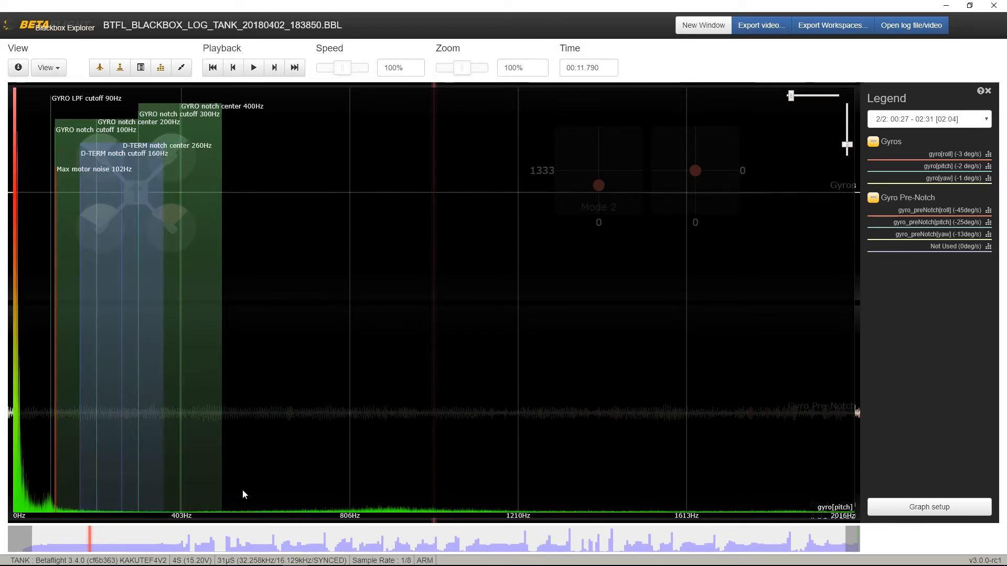
left_click_drag(792, 102, 832, 108)
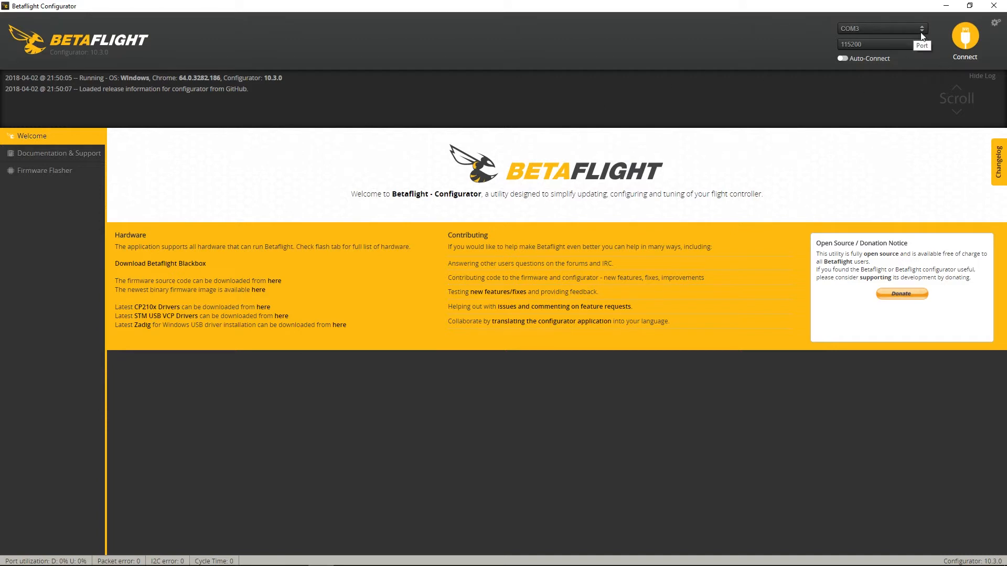
Switch to Betaflight Configurator, connect to the flight controller on COM3 and open the PID tuning filter settings.
left_click(965, 36)
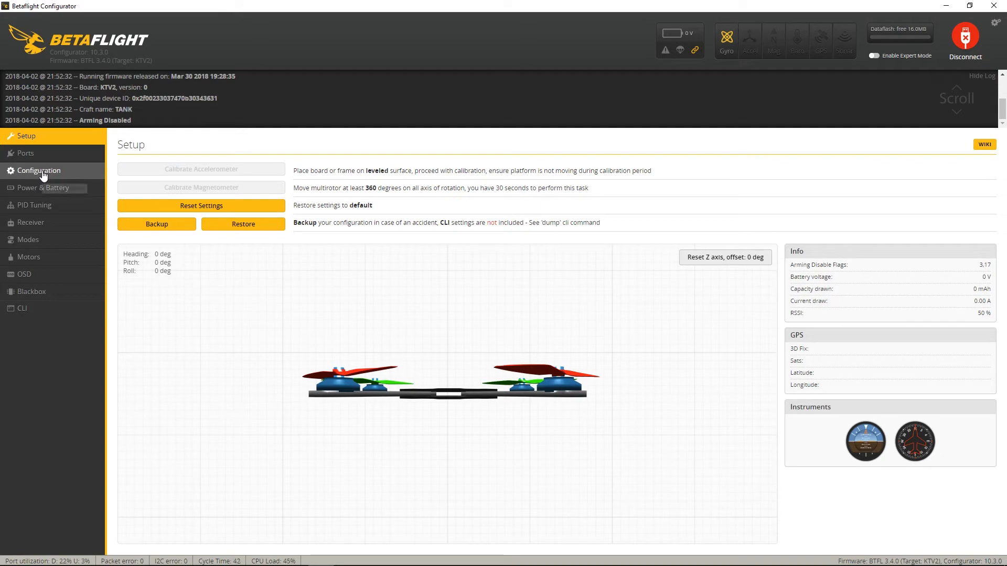
left_click(38, 207)
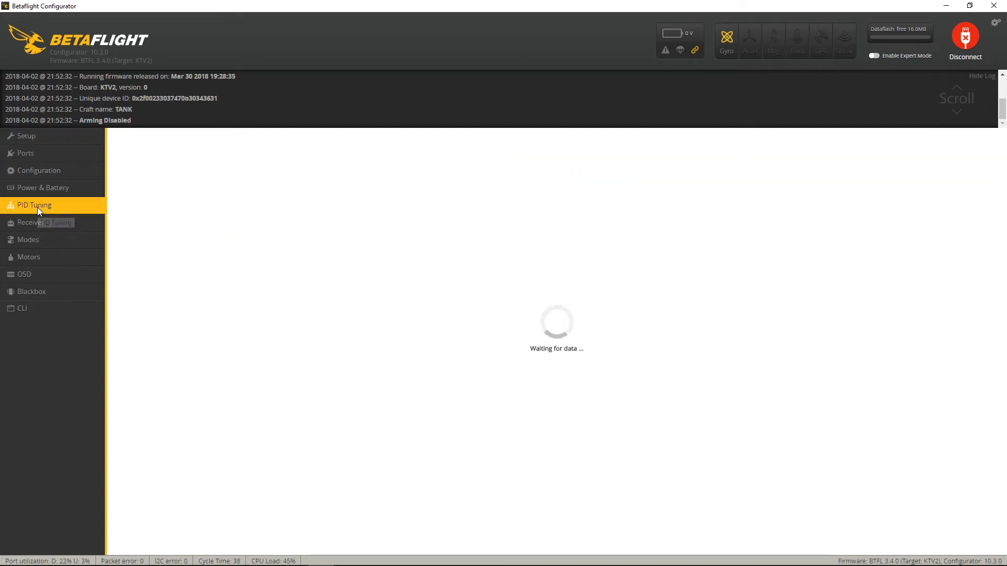
left_click(260, 205)
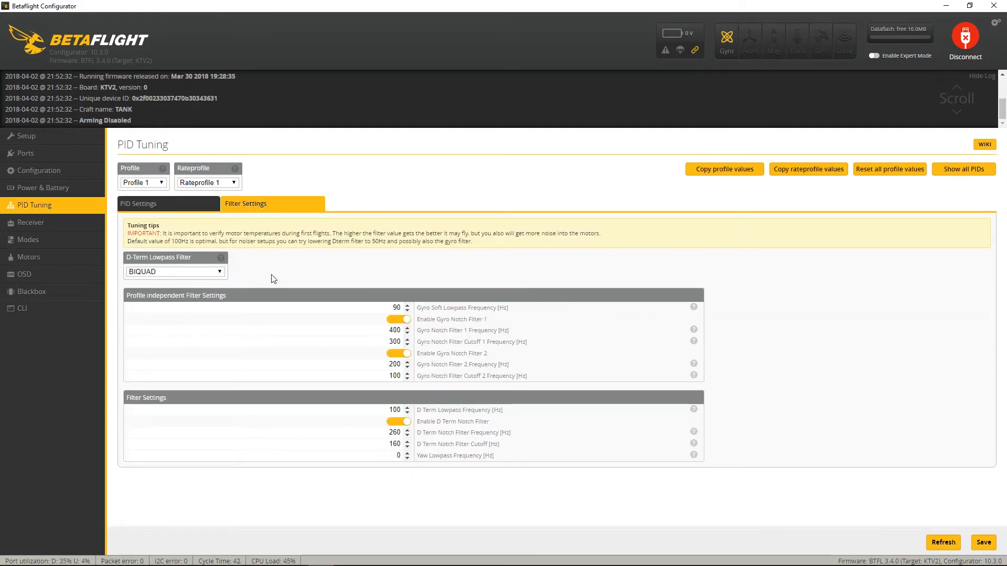
Set the gyro soft lowpass to 80 Hz, disable both gyro notch filters, change the D-term lowpass filter to PT1 and save.
double_click(383, 307)
type("80")
left_click(400, 319)
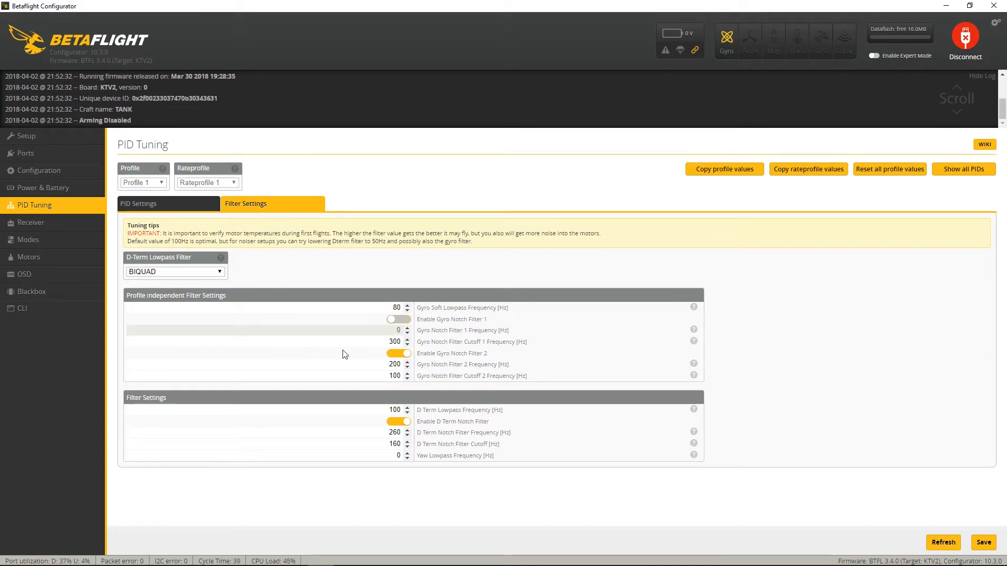
left_click(399, 354)
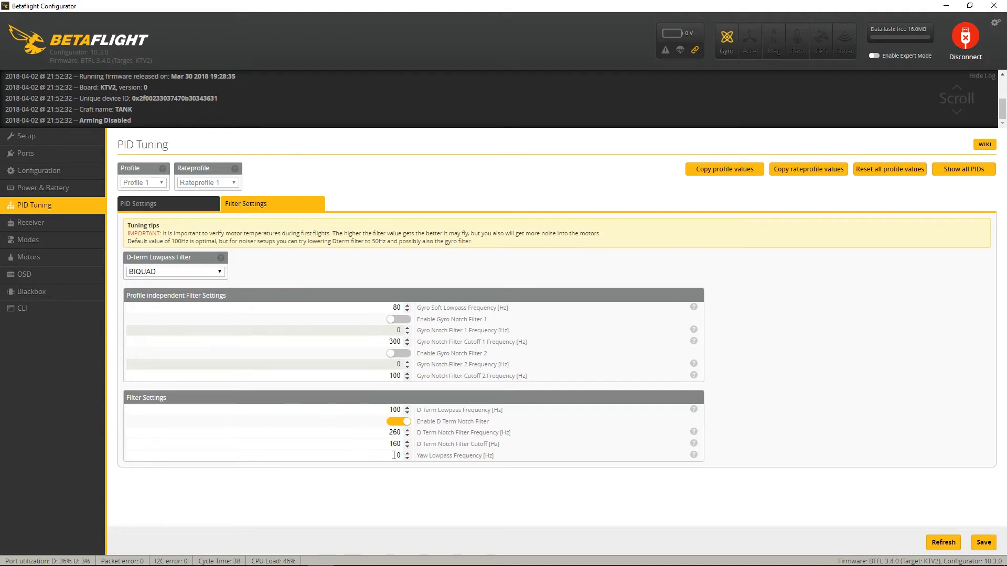
left_click(218, 273)
left_click(206, 283)
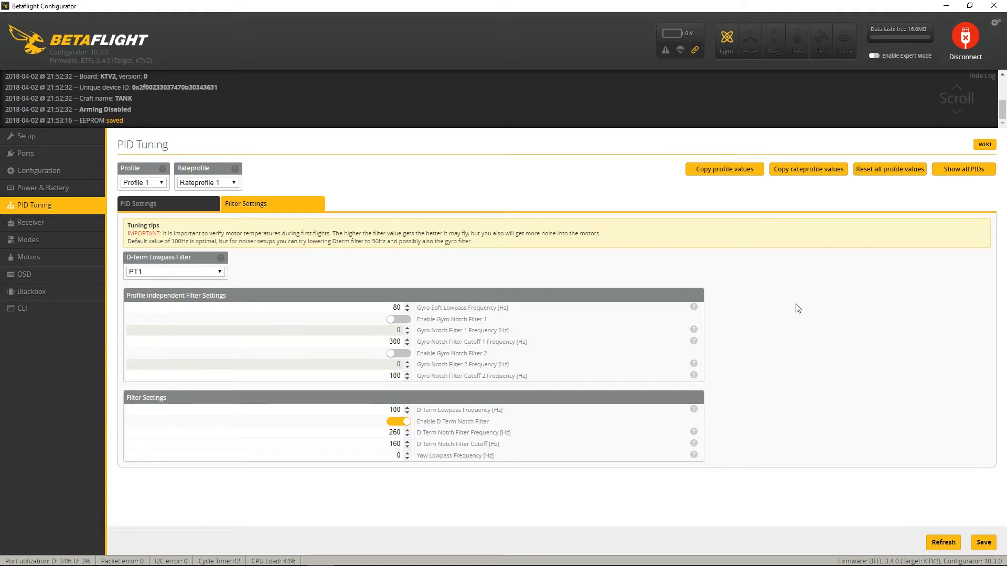
List the gyro parameters in the command-line interface and set gyro_lowpass2_hz to 400.
left_click(58, 311)
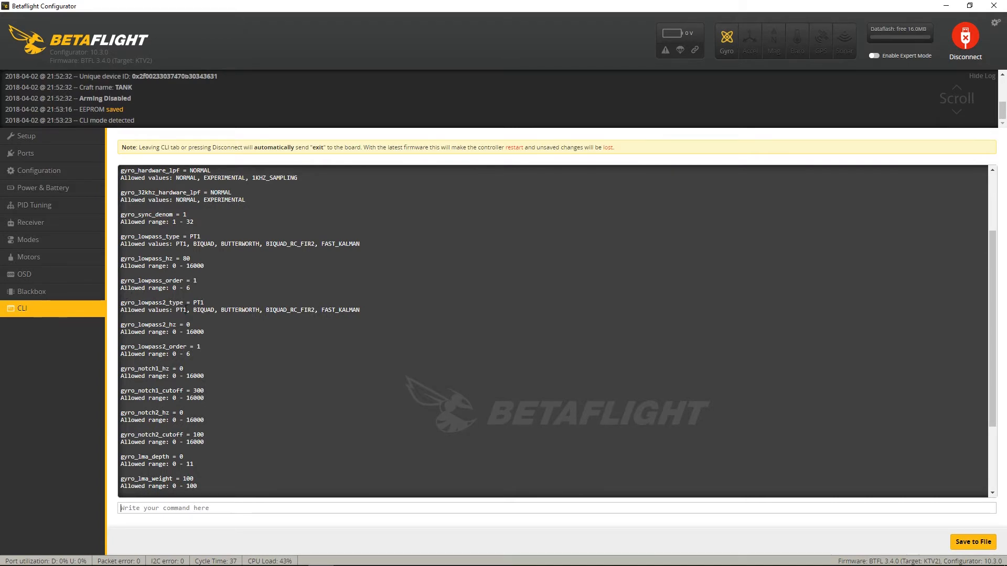
left_click_drag(121, 325, 177, 326)
right_click(163, 326)
left_click(177, 335)
left_click(176, 507)
type("set")
key("ctrl+v")
type("=400")
key("Return")
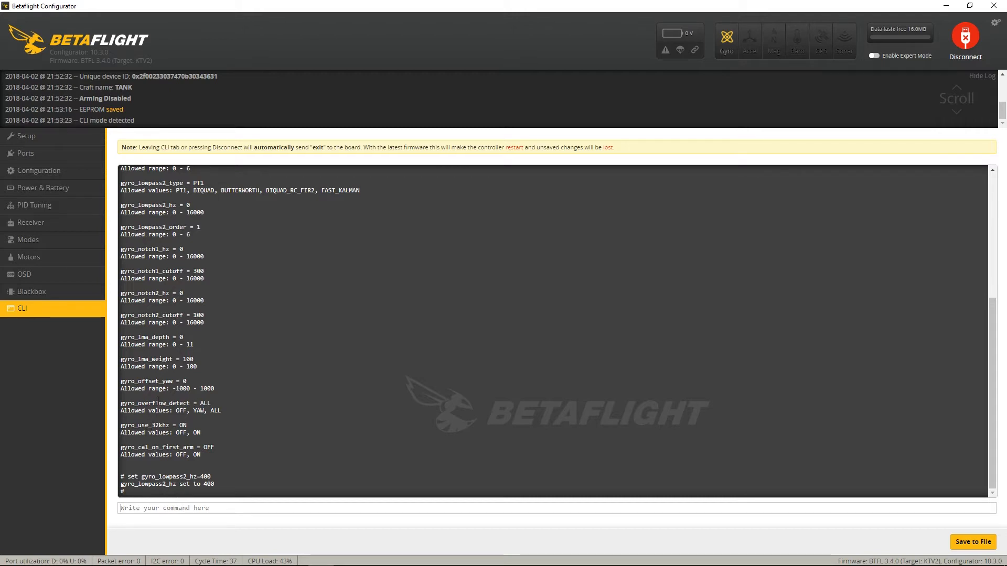
Set gyro_overflow_detect to YAW in the command-line interface and save the configuration.
left_click_drag(121, 404, 190, 402)
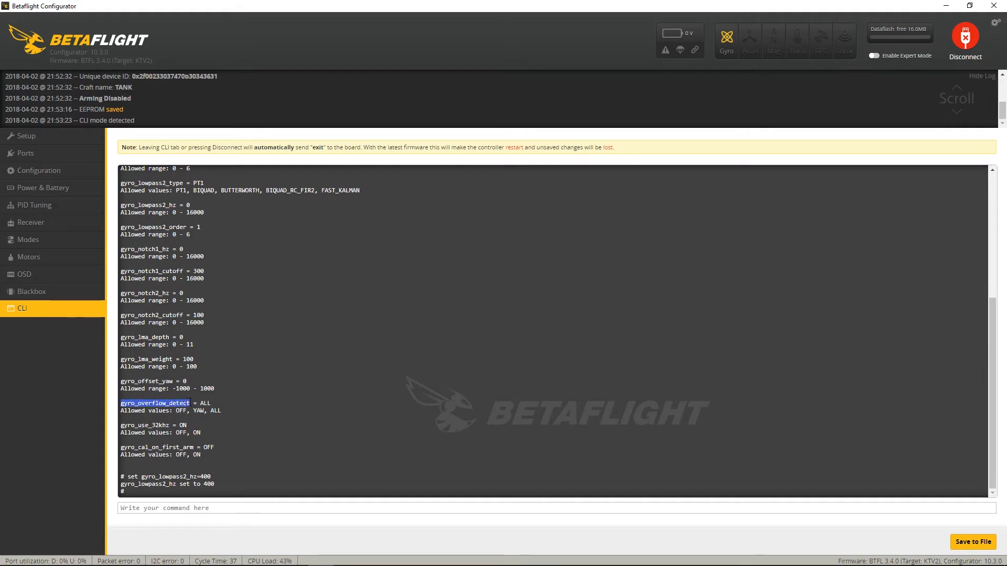
right_click(183, 508)
left_click(264, 457)
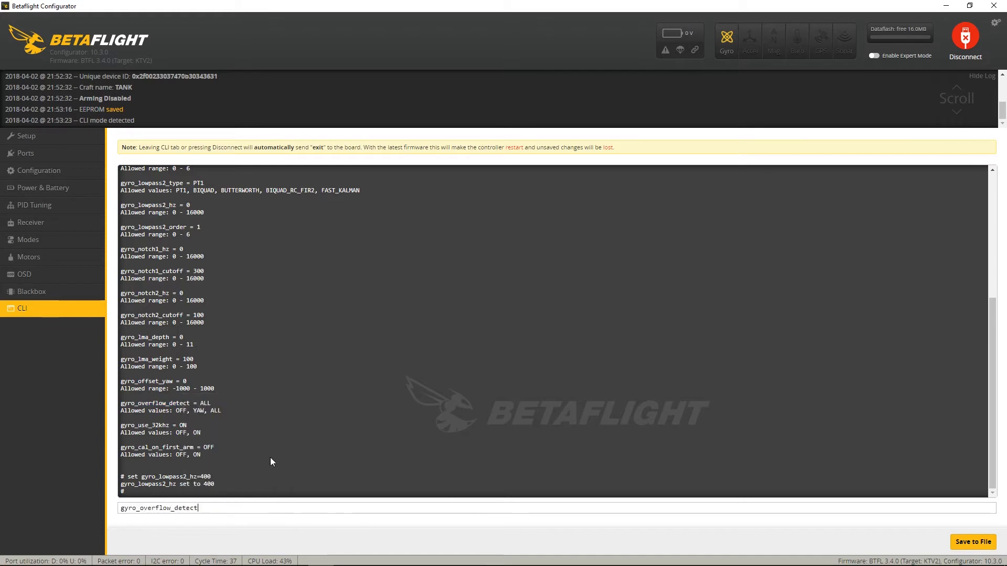
key("Home")
type("set")
key("End")
type("=YAW")
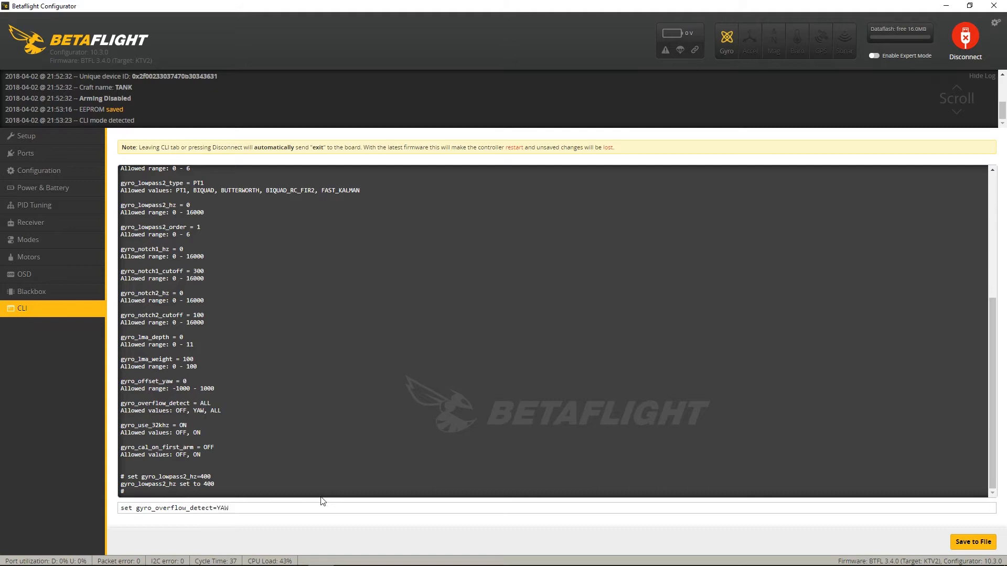
key("Return")
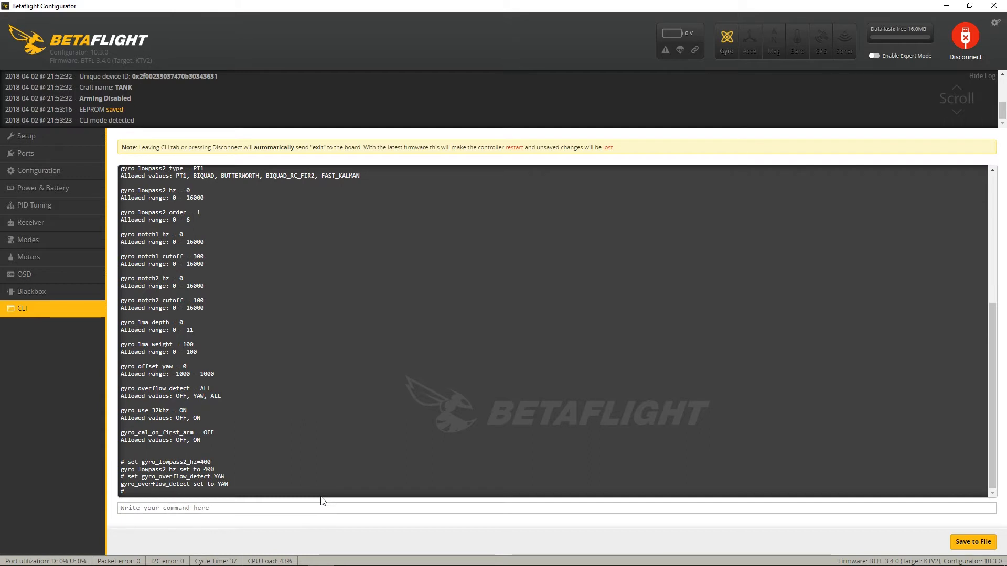
type("save")
key("Return")
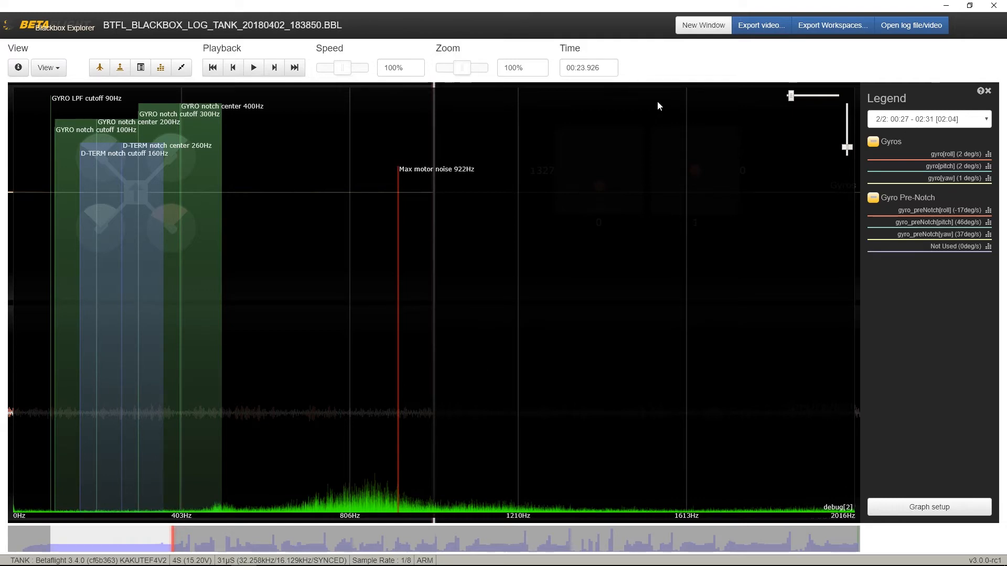
Switch to Blackbox Explorer and open the log file BTFL_BLACKBOX_LOG_TANK_20180402_223259.BBL from the LOGS folder.
left_click(894, 24)
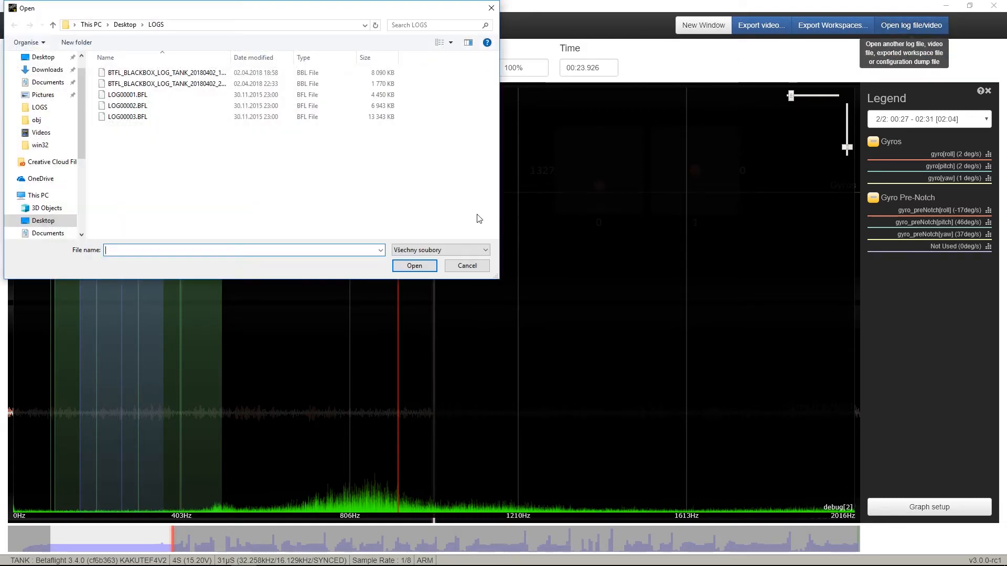
left_click(181, 85)
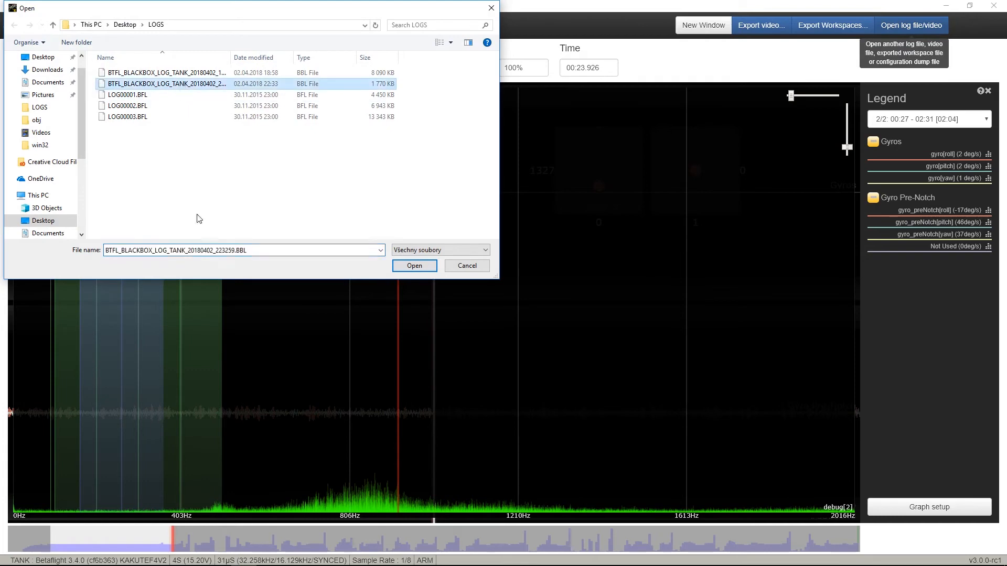
left_click(414, 266)
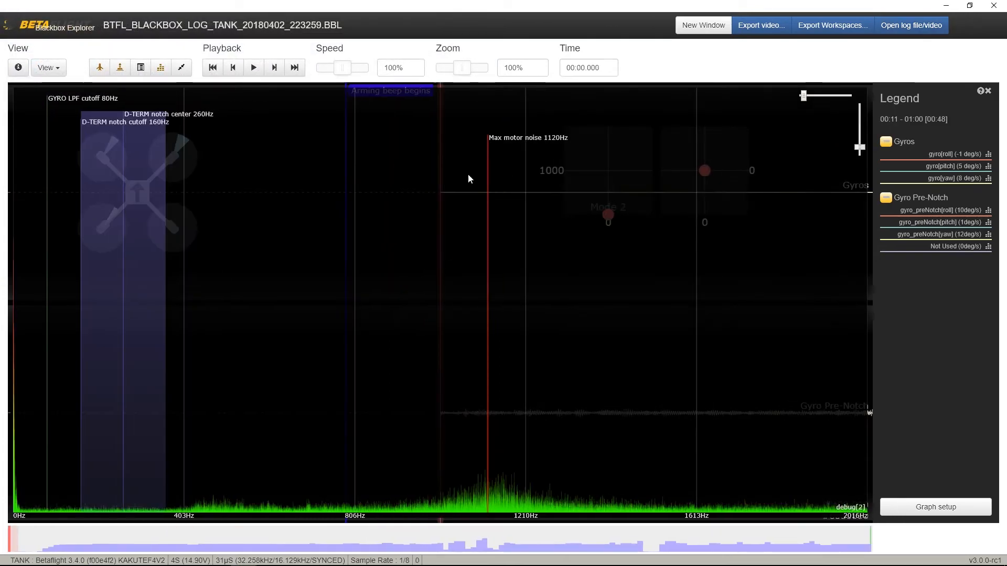
Limit the analysed range to about 00:03.3 through 00:46.3 of the log and show the gyro_preNotch[roll] spectrum.
left_click(68, 543)
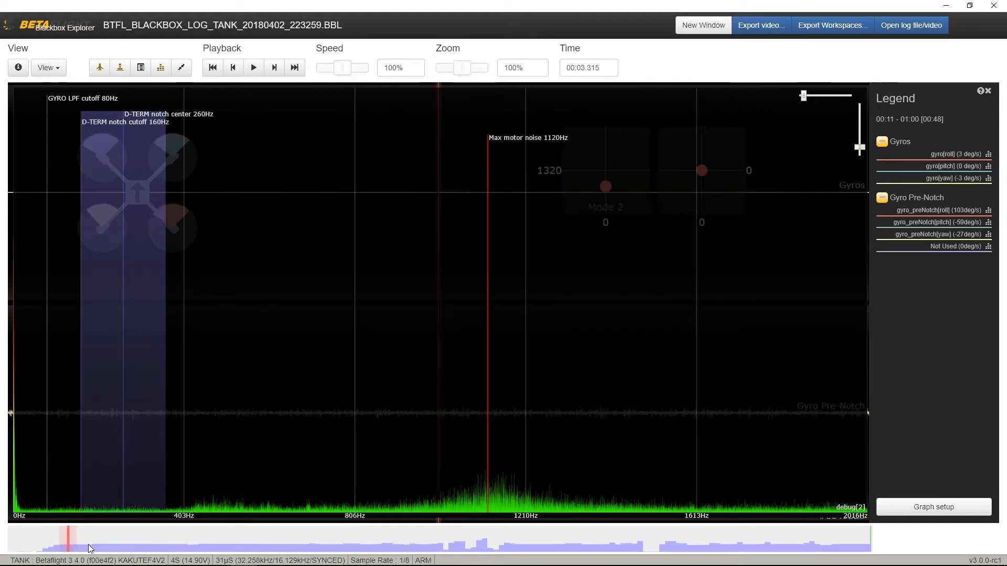
key("i")
left_click(834, 543)
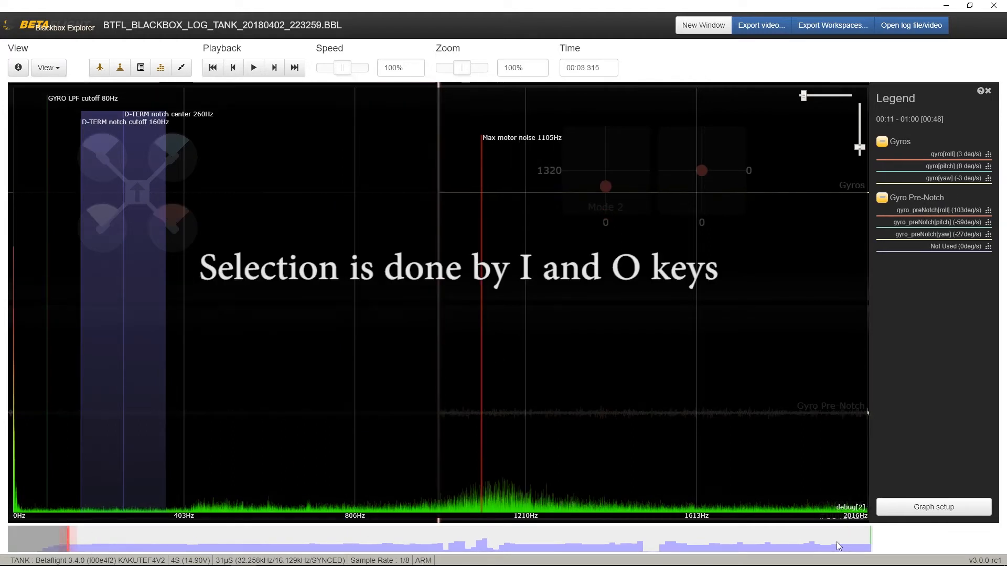
key("o")
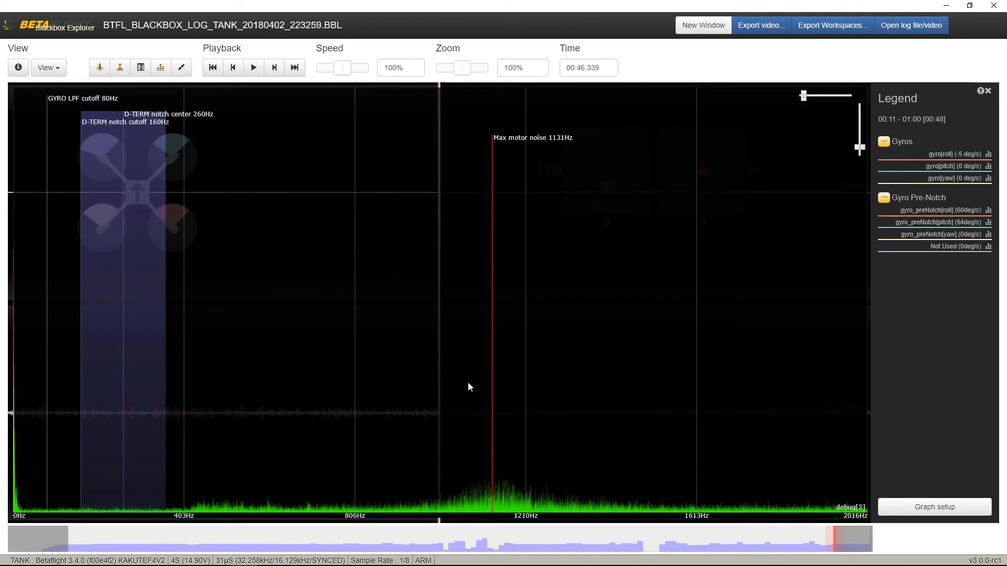
left_click(989, 212)
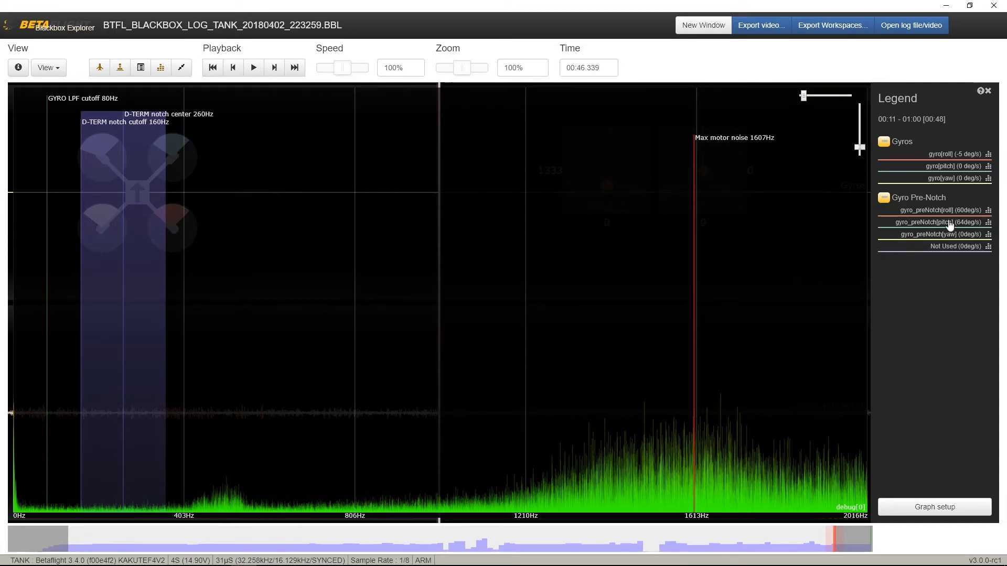
Examine the gyro_preNotch[pitch] and gyro_preNotch[yaw] spectra, followed by the filtered gyro[roll] spectrum at an enlarged amplitude scale.
left_click(990, 224)
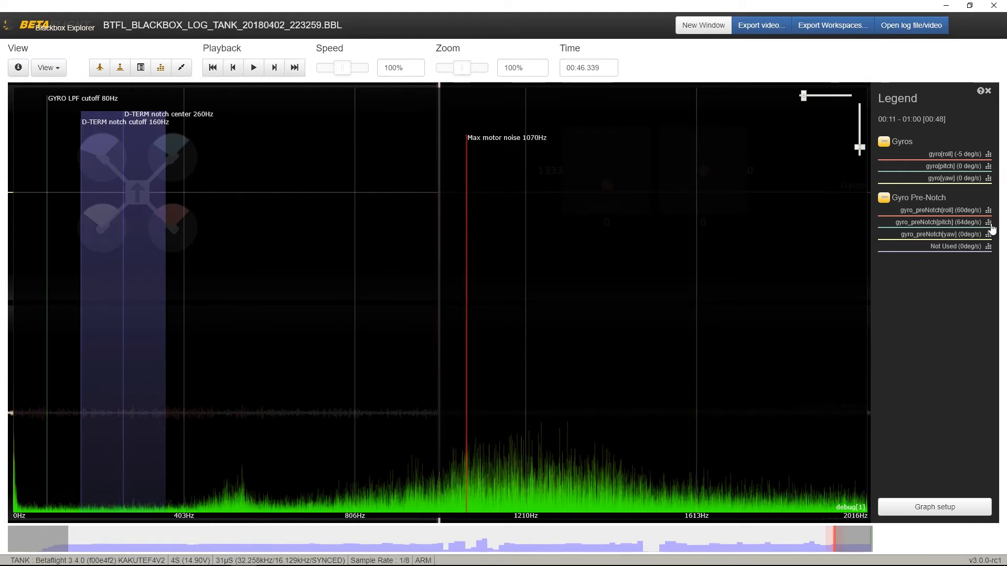
left_click(989, 235)
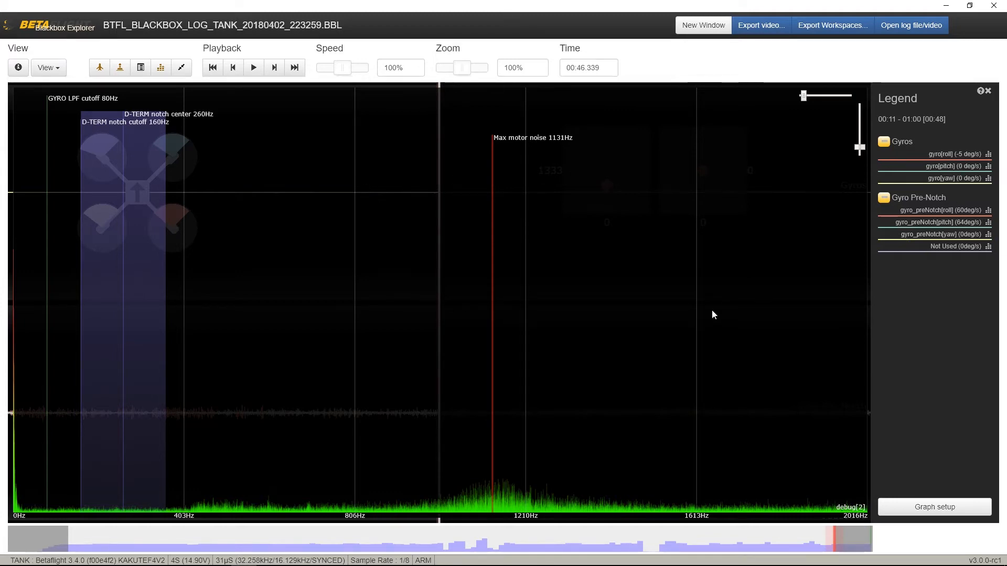
left_click(989, 155)
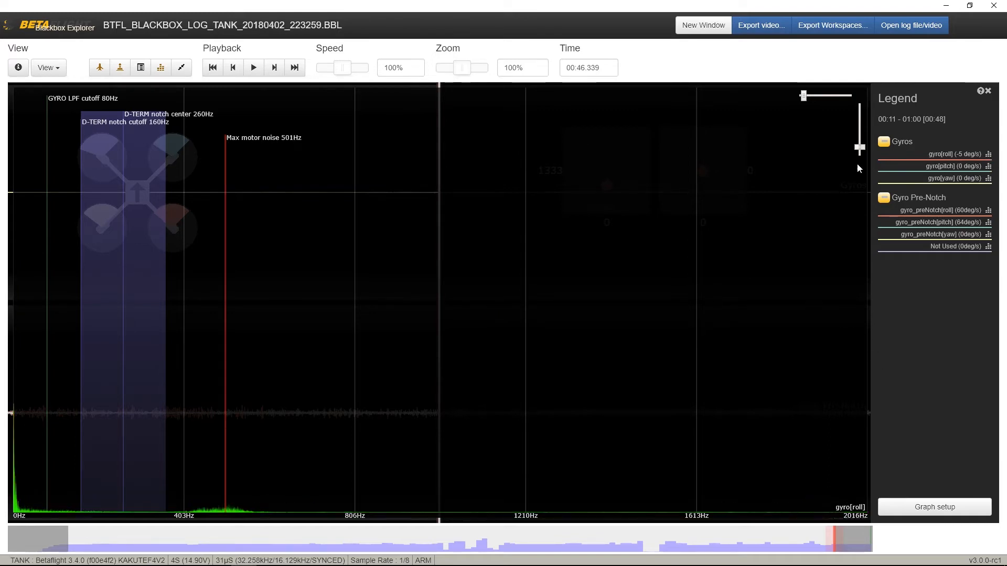
mouse_move(861, 151)
left_mouse_down()
mouse_move(859, 115)
mouse_move(857, 148)
mouse_move(859, 140)
left_mouse_up()
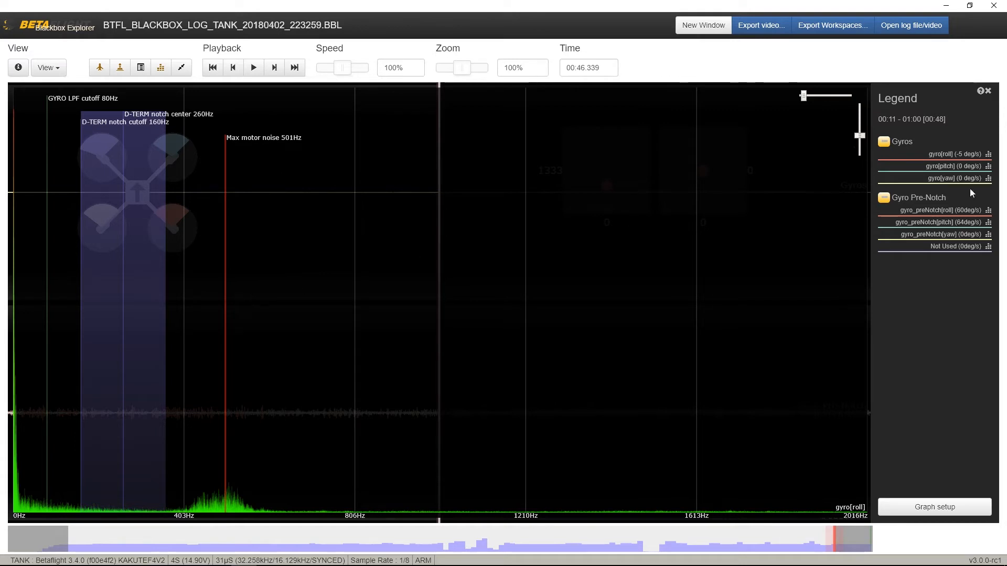
Compare the filtered gyro[pitch] and gyro[yaw] spectra at different amplitude scales, finishing on an enlarged gyro[pitch] spectrum.
left_click(989, 166)
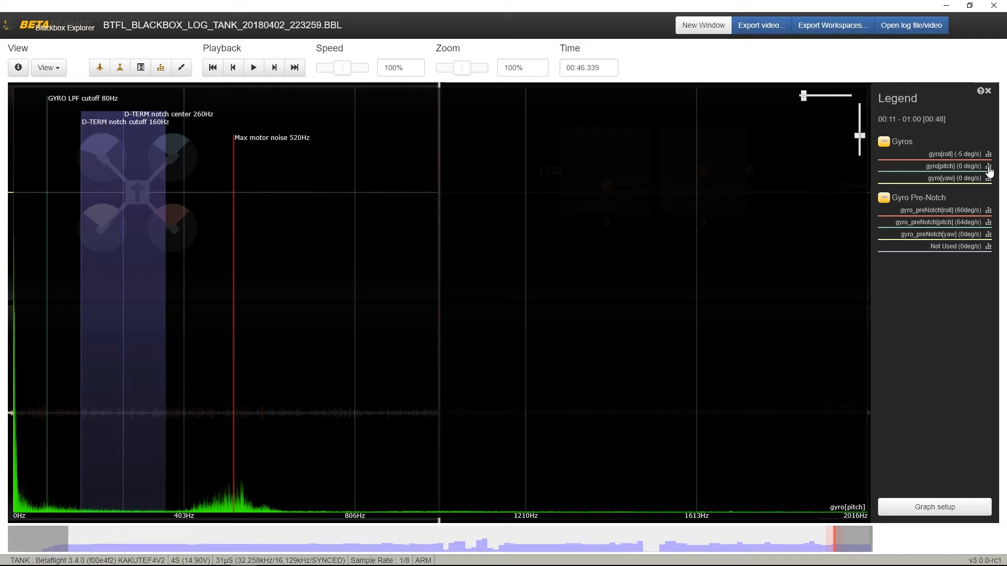
left_click(988, 179)
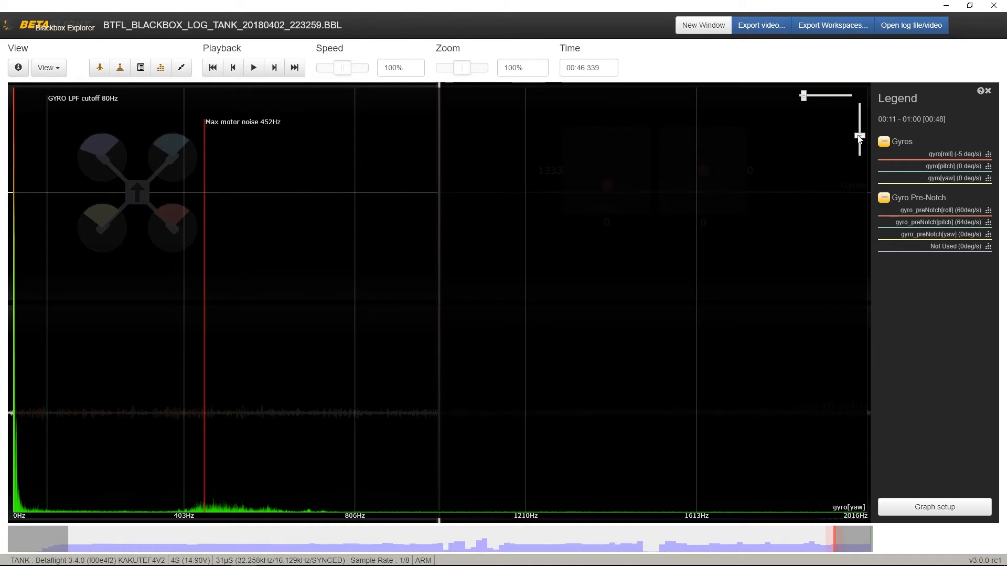
left_click_drag(859, 142, 854, 152)
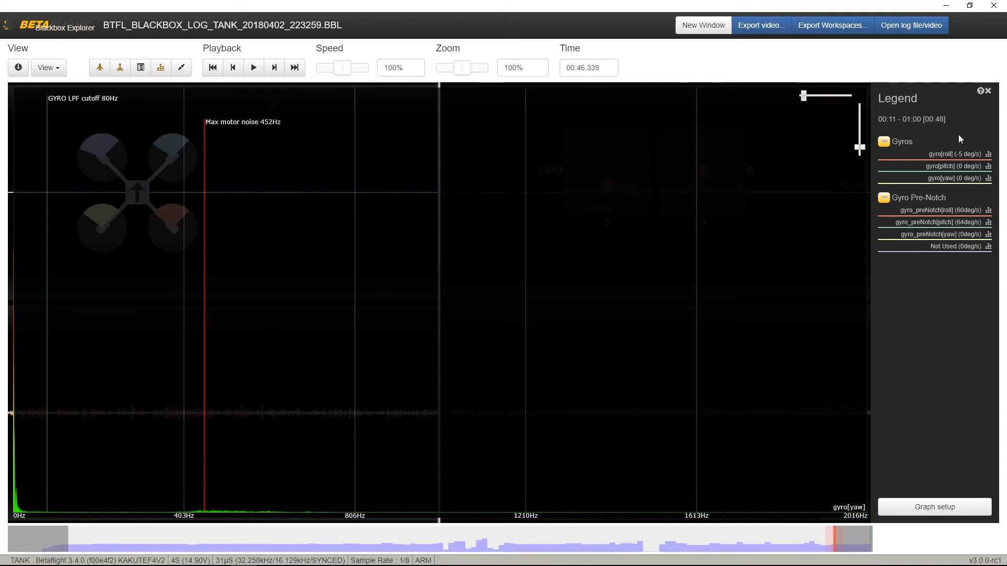
left_click(988, 167)
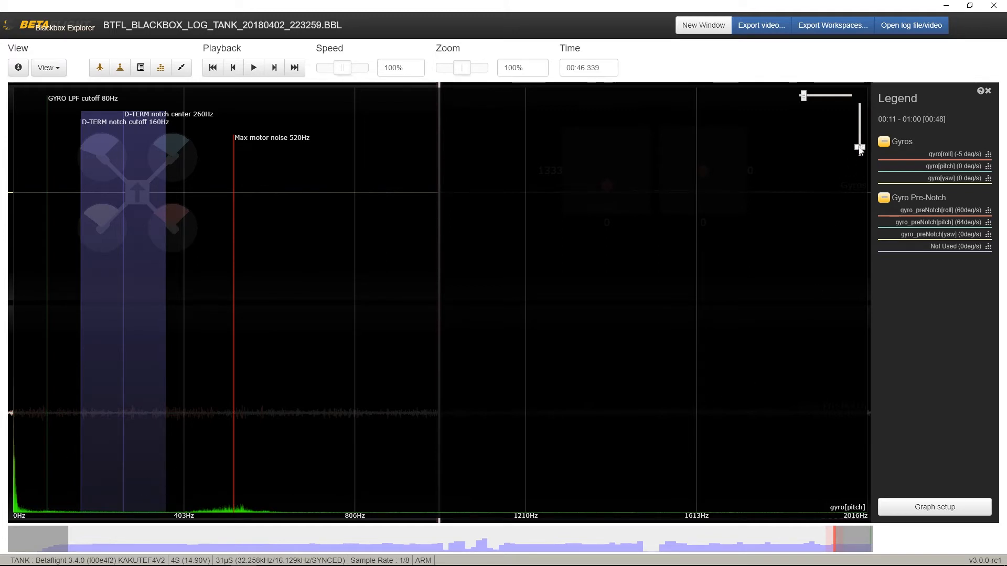
left_click_drag(860, 148, 863, 135)
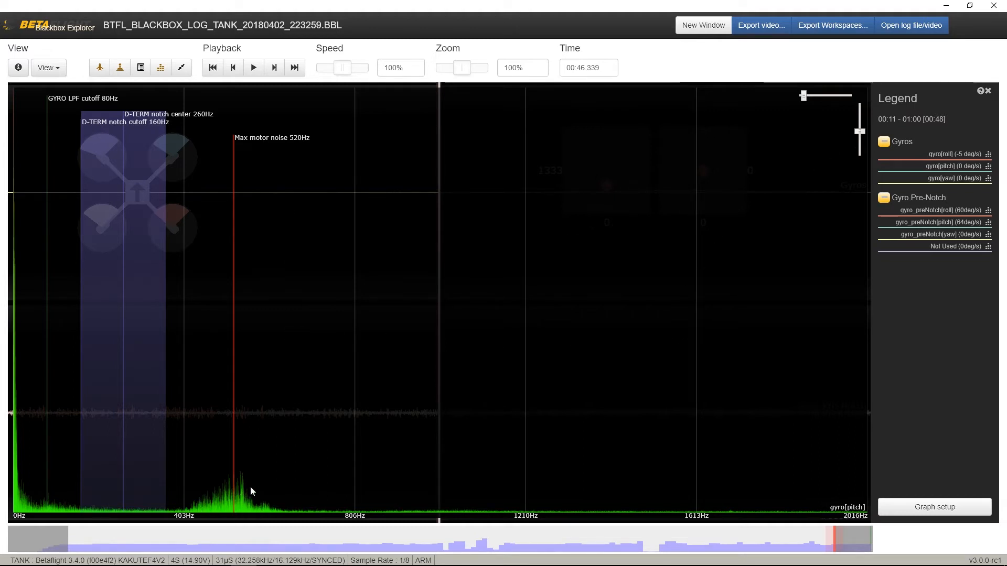
Add a third, custom graph to the graph setup with the fields PID_P[roll] and PID_D[roll].
left_click(923, 506)
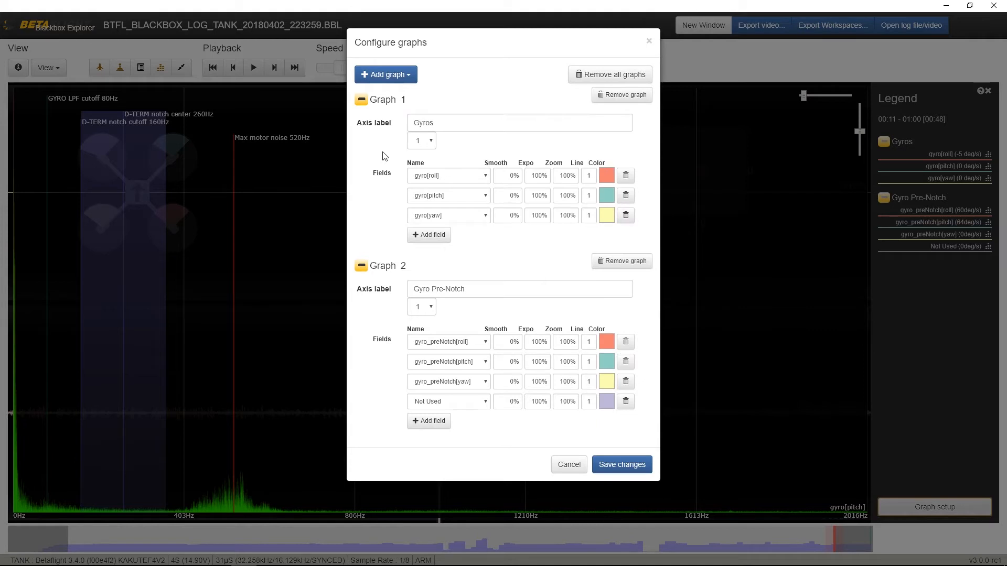
left_click(370, 78)
left_click(389, 96)
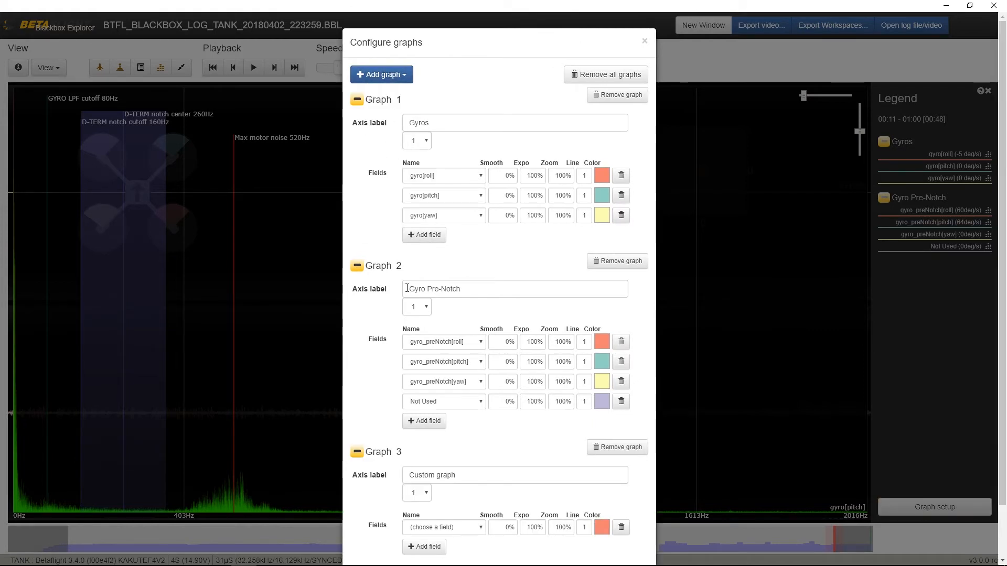
scroll(393, 340, "down", 1)
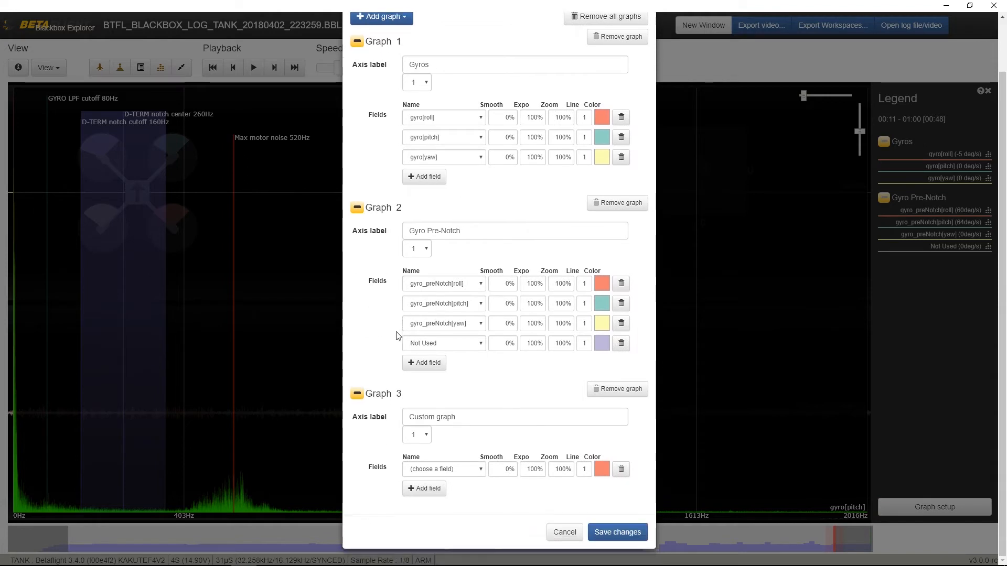
left_click(472, 469)
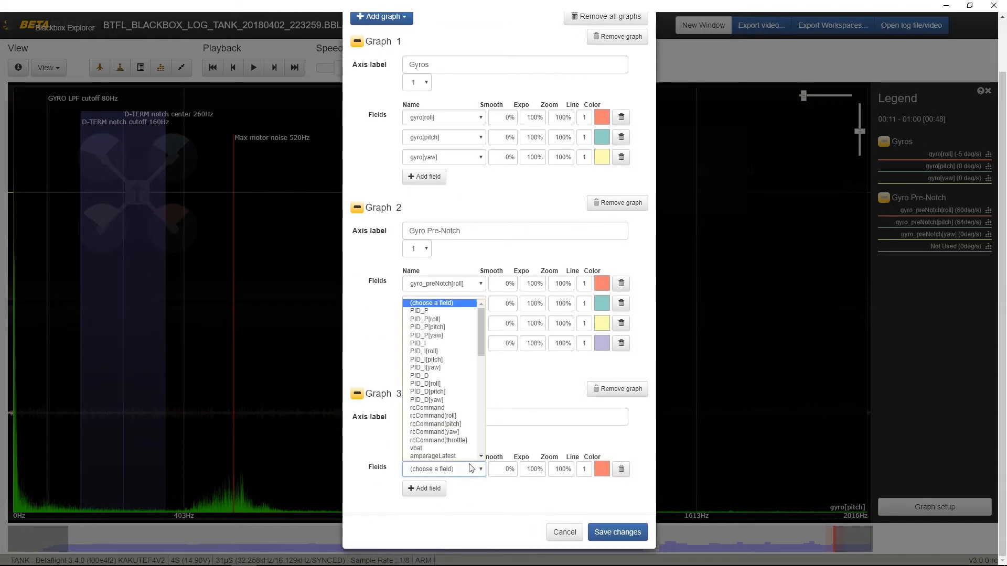
left_click(450, 319)
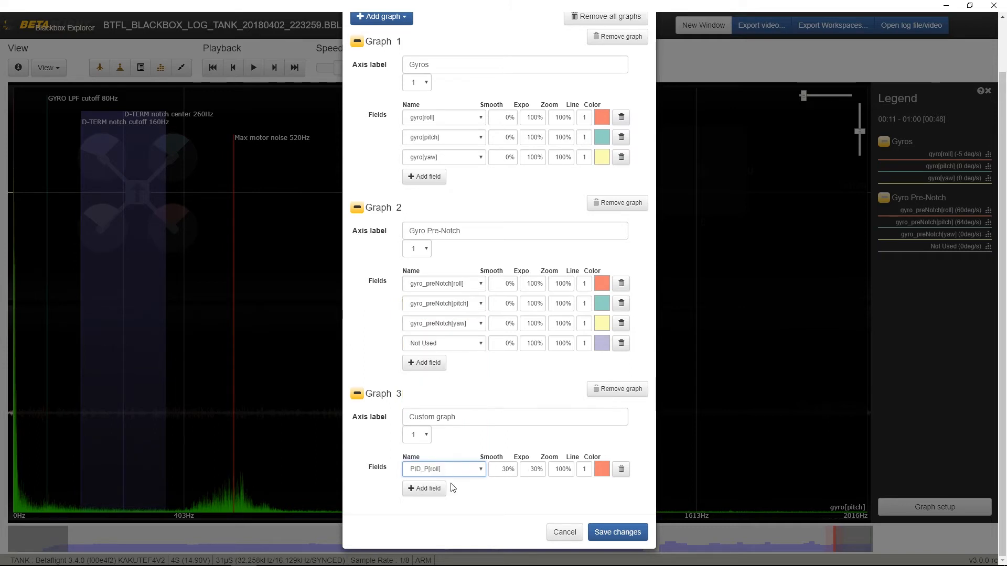
left_click(424, 489)
left_click(462, 488)
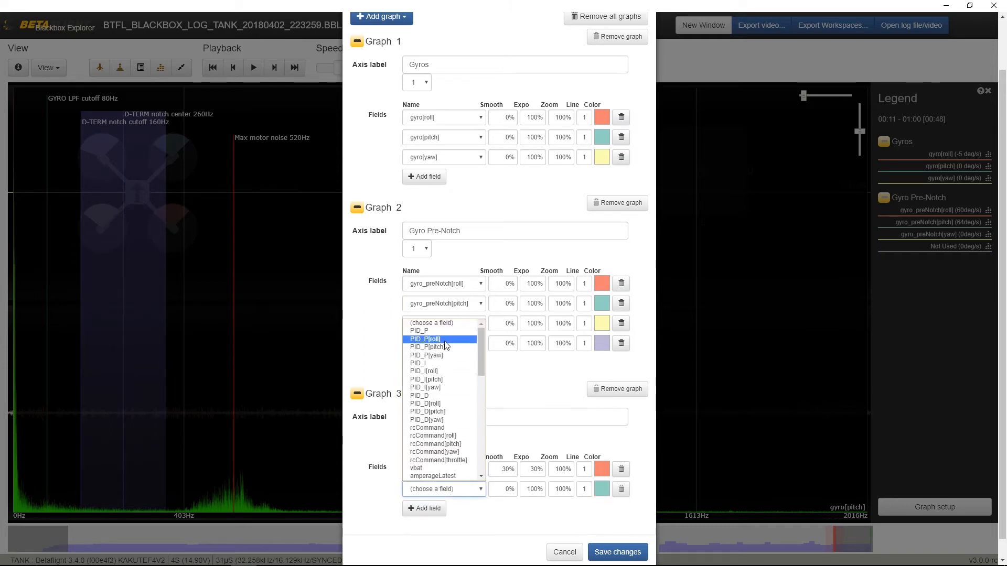
left_click(446, 403)
Set smoothing to 0% and expo to 100% for both roll fields of Graph 3.
double_click(503, 470)
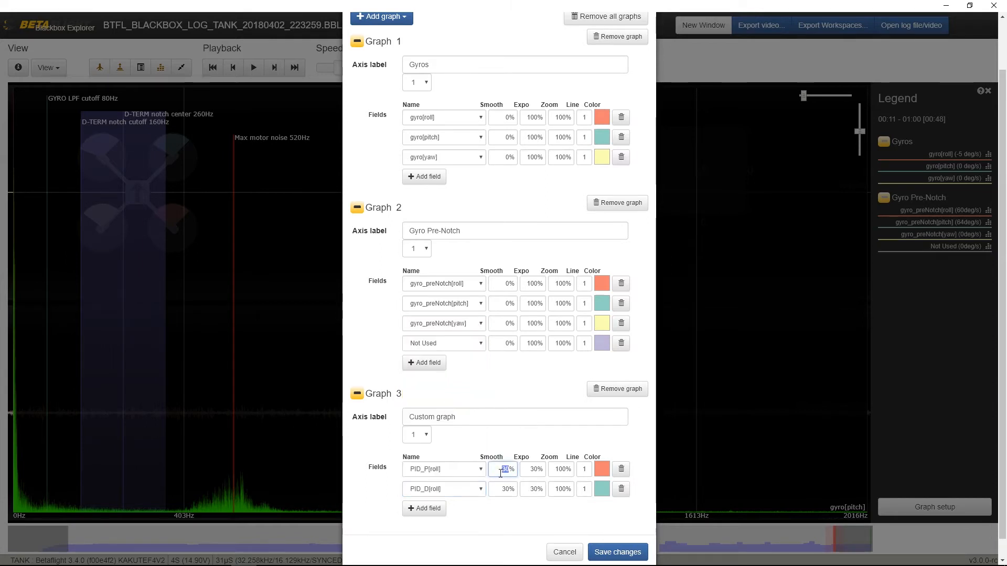
type("0")
double_click(502, 492)
type("0")
double_click(533, 470)
type("100")
double_click(532, 490)
type("100")
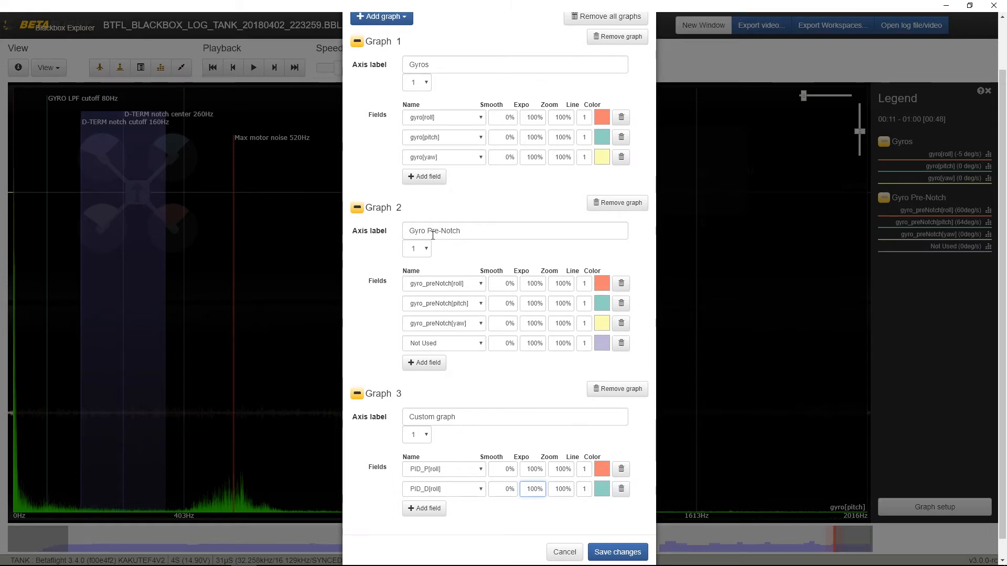
Add a fourth, custom graph with the fields PID_P[pitch] and PID_D[pitch].
left_click(382, 18)
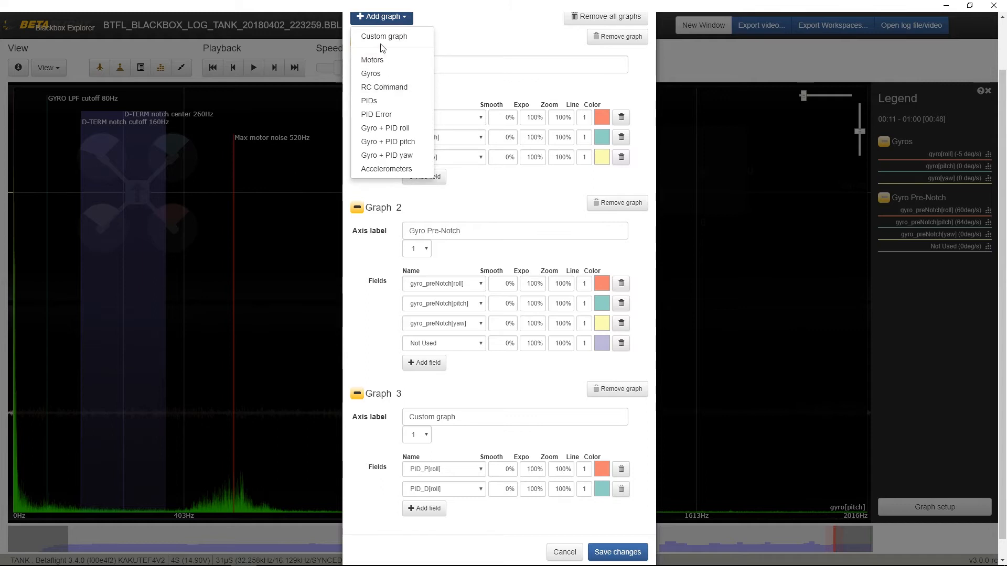
left_click(382, 39)
scroll(391, 409, "down", 3)
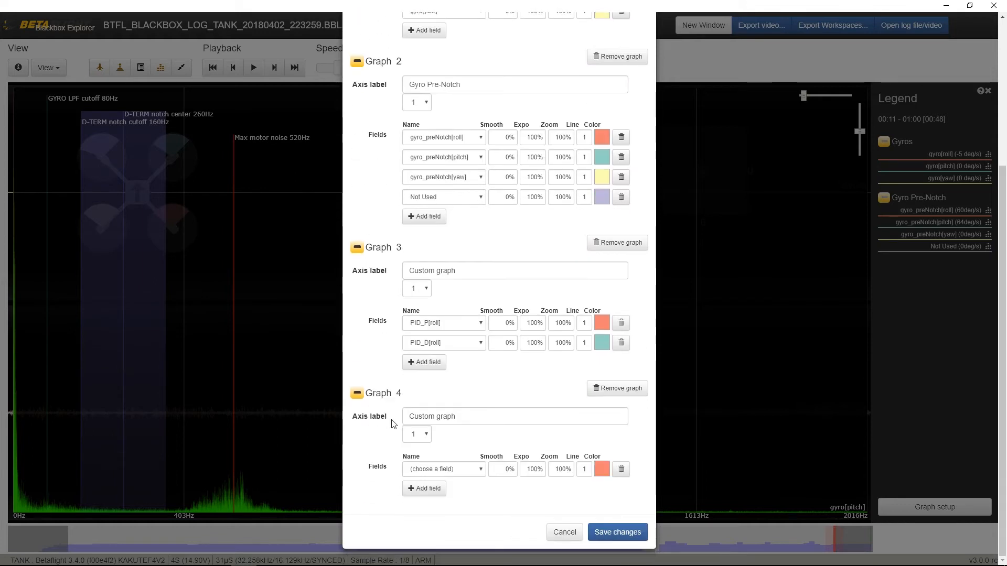
left_click(433, 474)
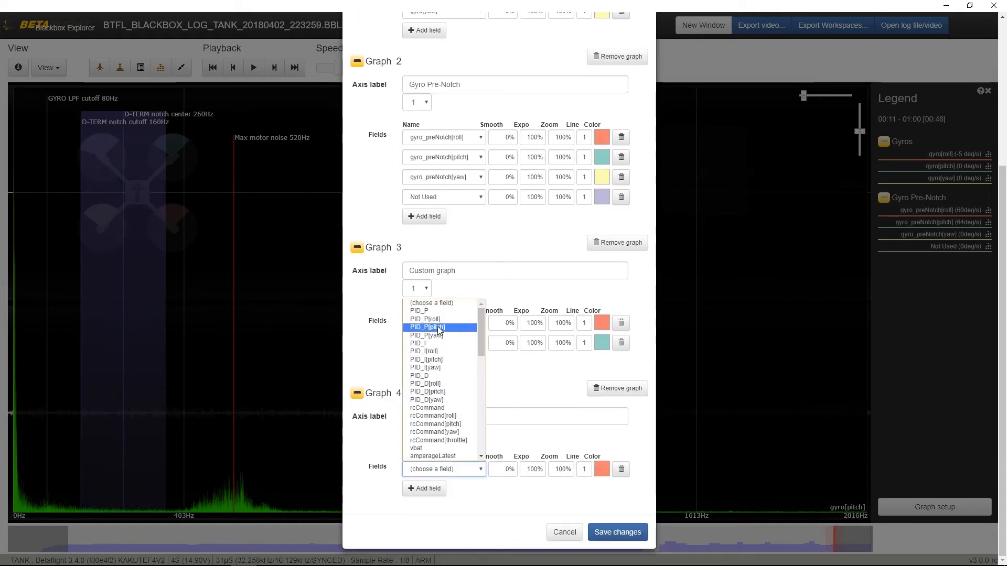
left_click(449, 327)
left_click(441, 489)
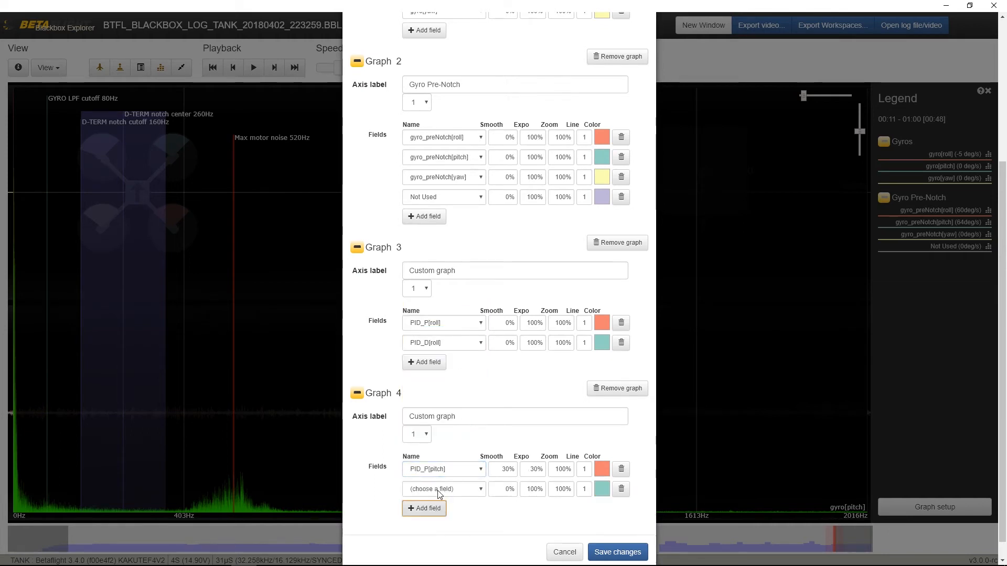
left_click(449, 490)
left_click(446, 411)
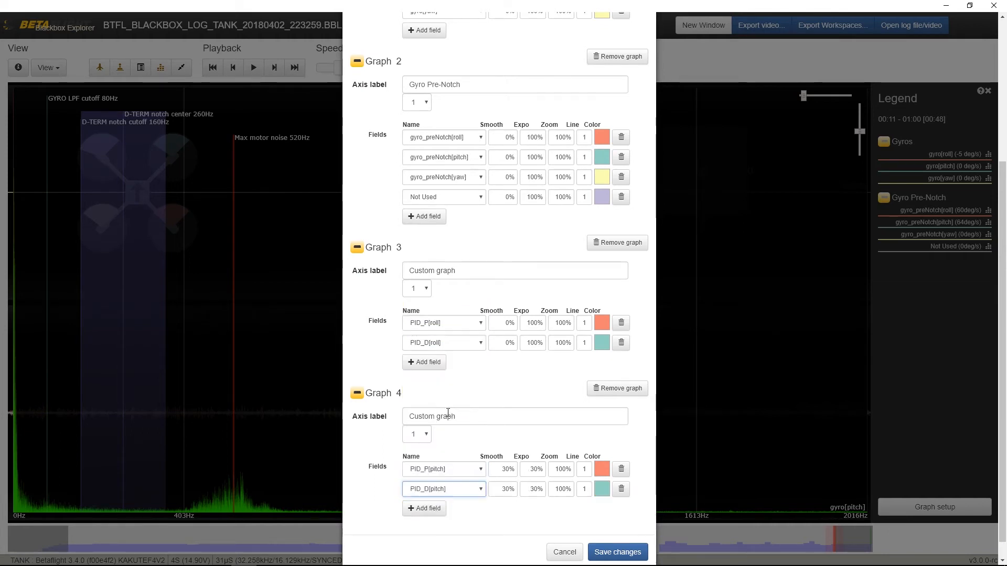
Set smoothing to 0% and expo to 100% for both pitch fields of Graph 4.
double_click(504, 469)
type("0")
double_click(502, 489)
type("0")
double_click(533, 469)
type("100")
double_click(531, 488)
type("100")
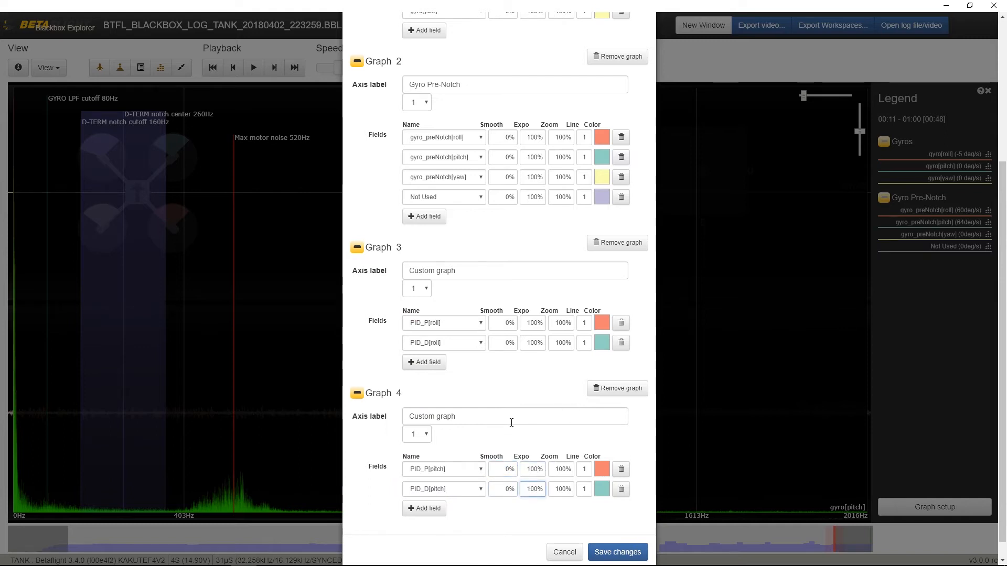
Label Graph 4 "PID pitch" and Graph 3 "PID roll", and save the graph configuration.
left_click_drag(472, 418, 367, 425)
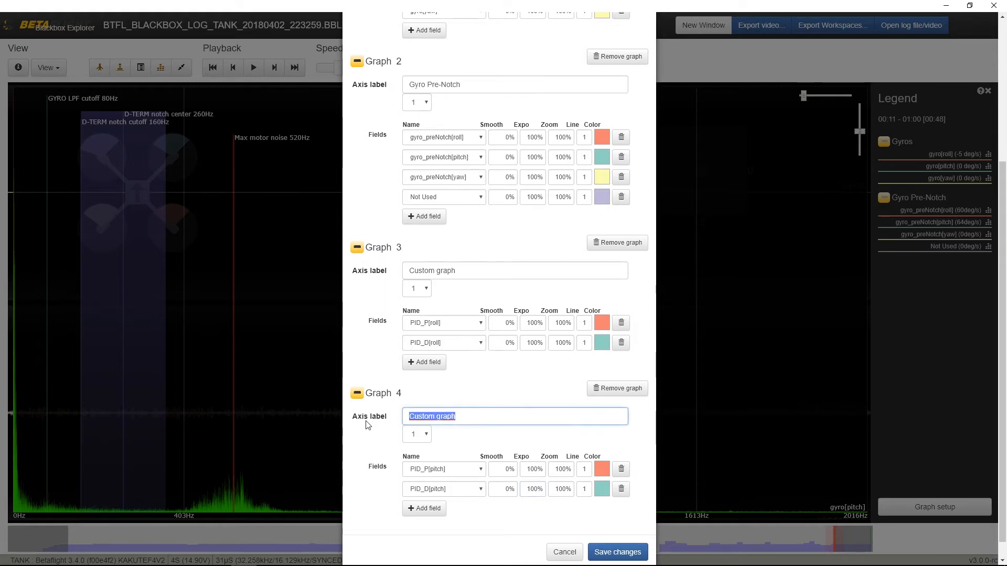
type("PID pitch")
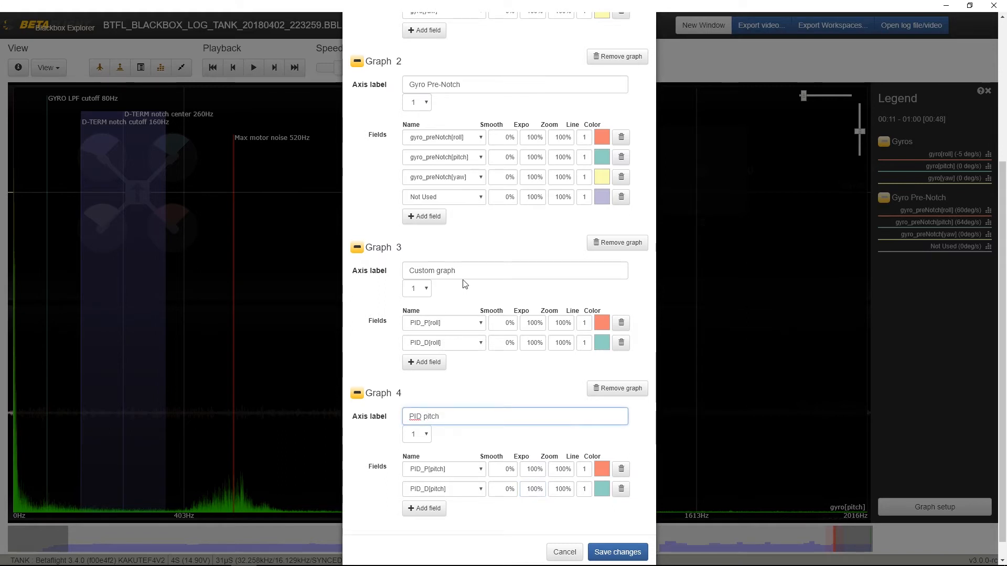
left_click_drag(469, 270, 377, 271)
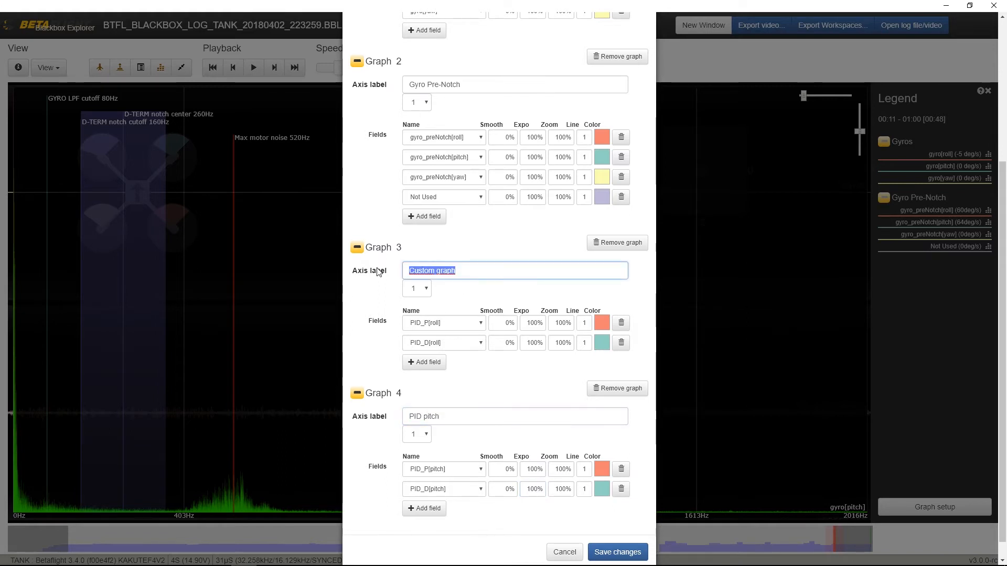
type("PID roll")
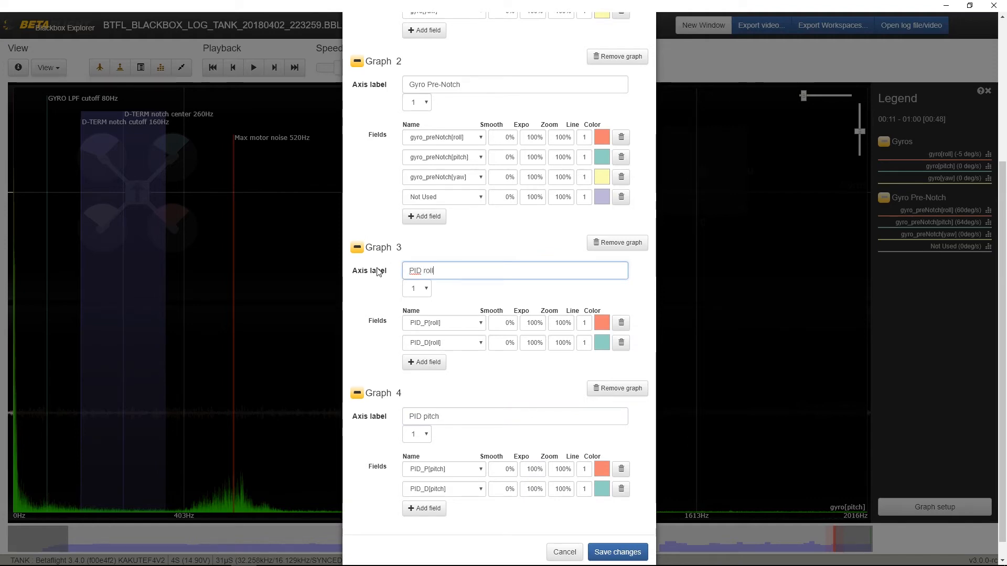
left_click(624, 552)
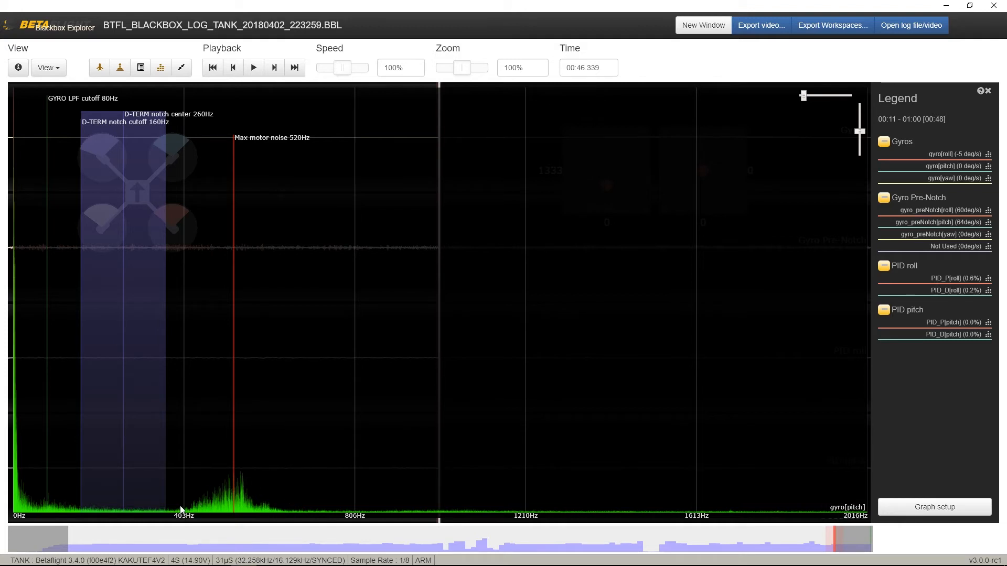
Compare the noise spectra of PID_P[roll] and PID_D[roll], finishing on PID_D[roll].
left_click(988, 280)
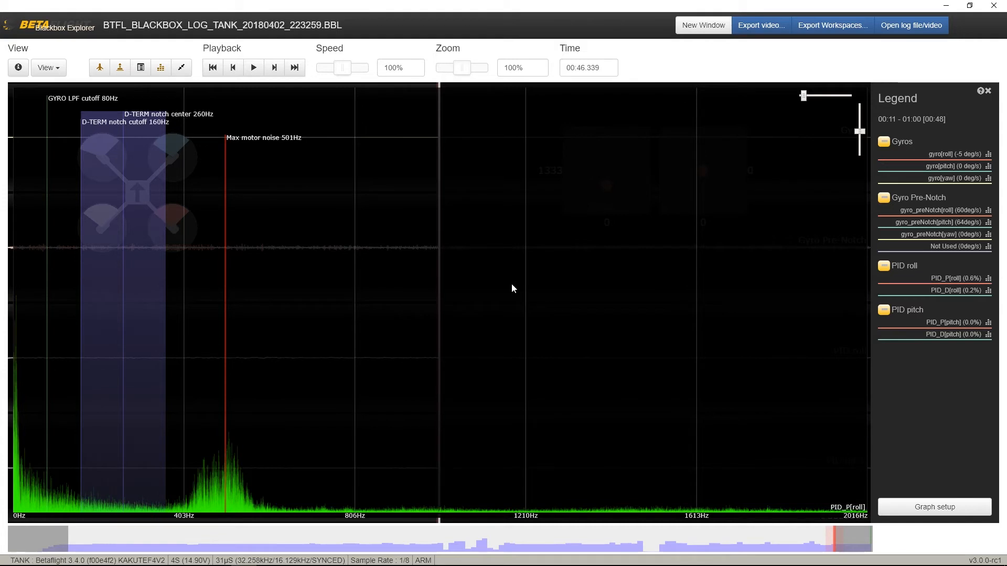
left_click(988, 293)
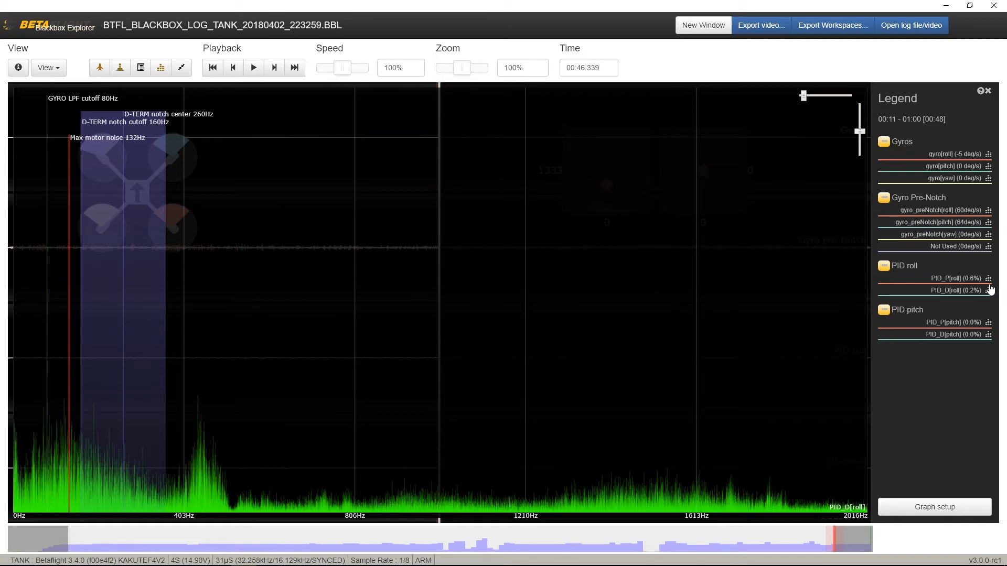
left_click(989, 283)
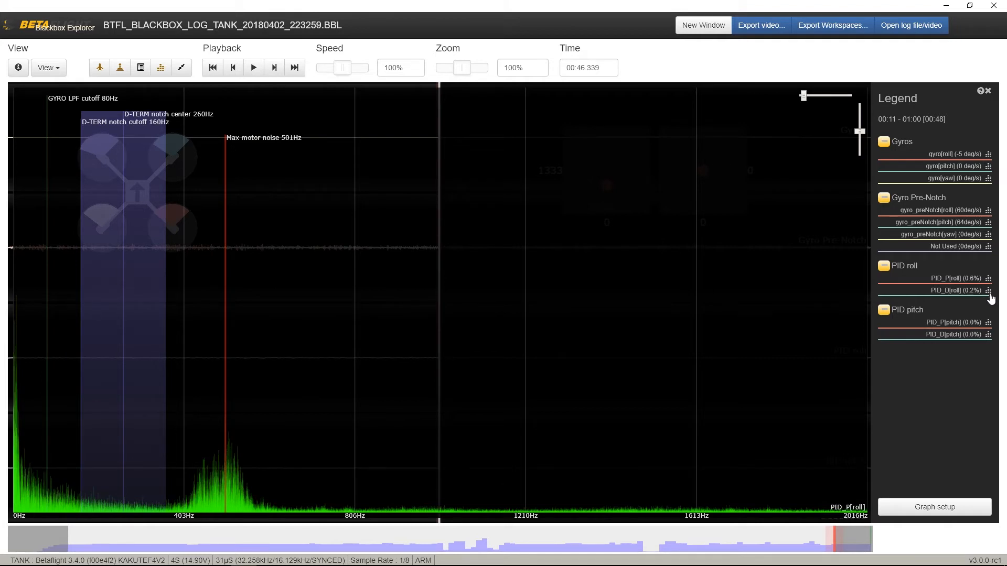
left_click(989, 293)
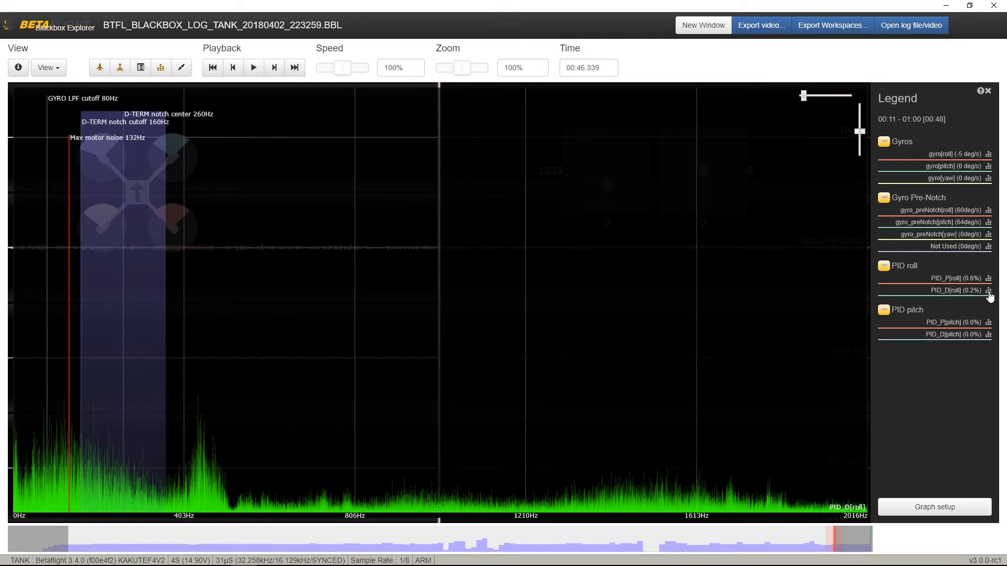
Examine the PID_P[pitch] and PID_D[pitch] spectra, narrowing the frequency range to about 0–1186 Hz for PID_D[pitch].
left_click(990, 324)
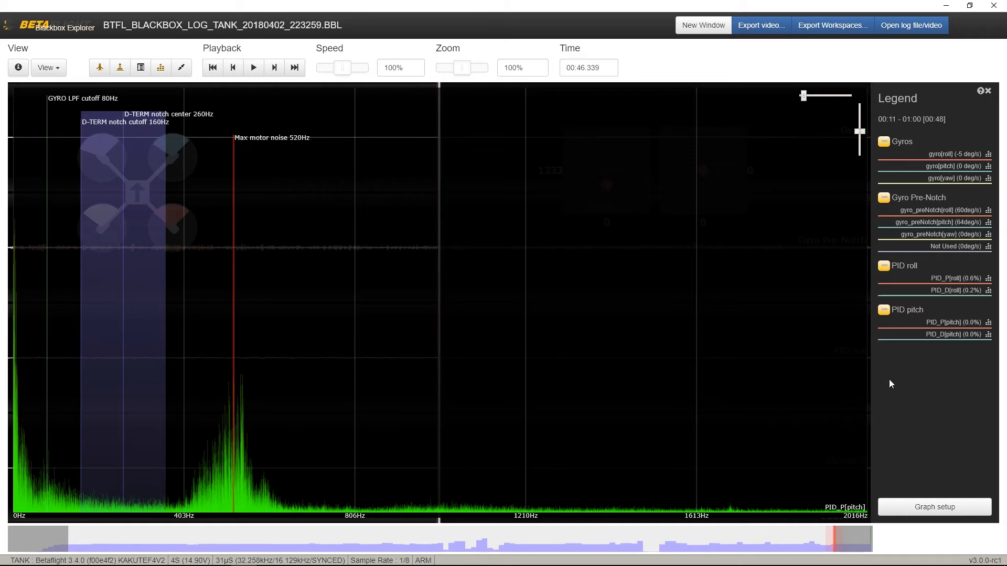
left_click(989, 336)
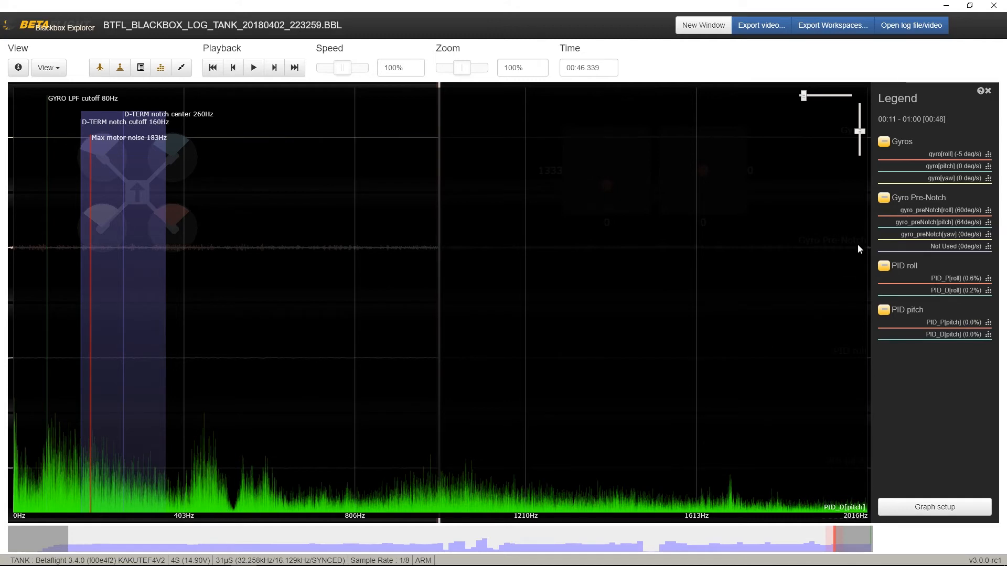
left_click_drag(803, 96, 811, 96)
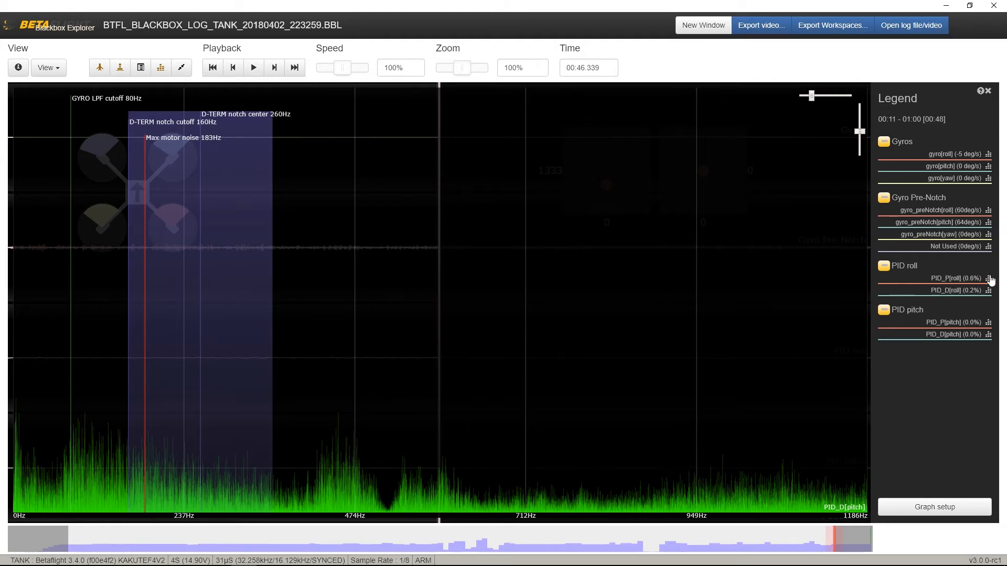
Examine the gyro[roll] noise spectrum of the current log, adjusting the displayed frequency range.
left_click(989, 154)
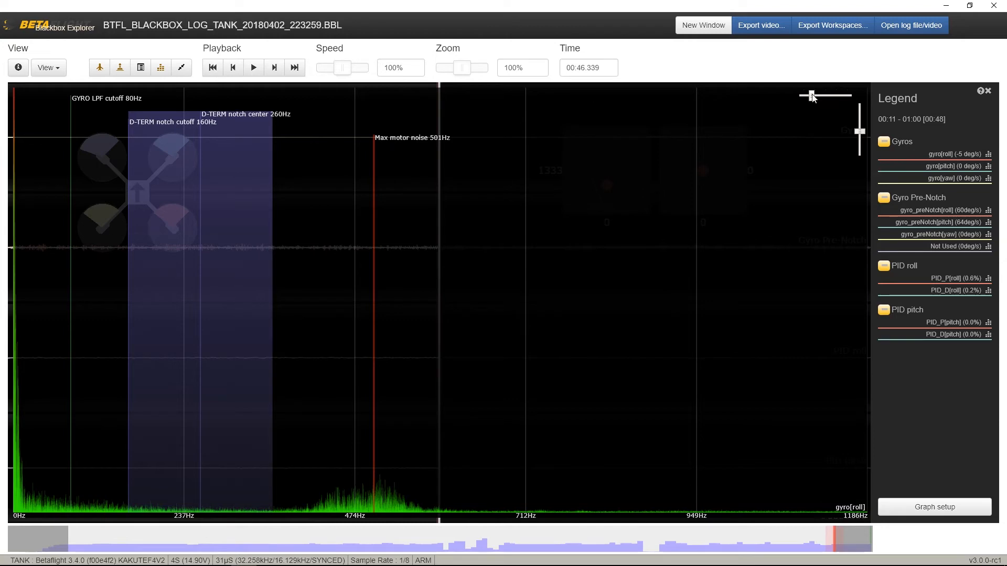
left_click_drag(808, 97, 811, 99)
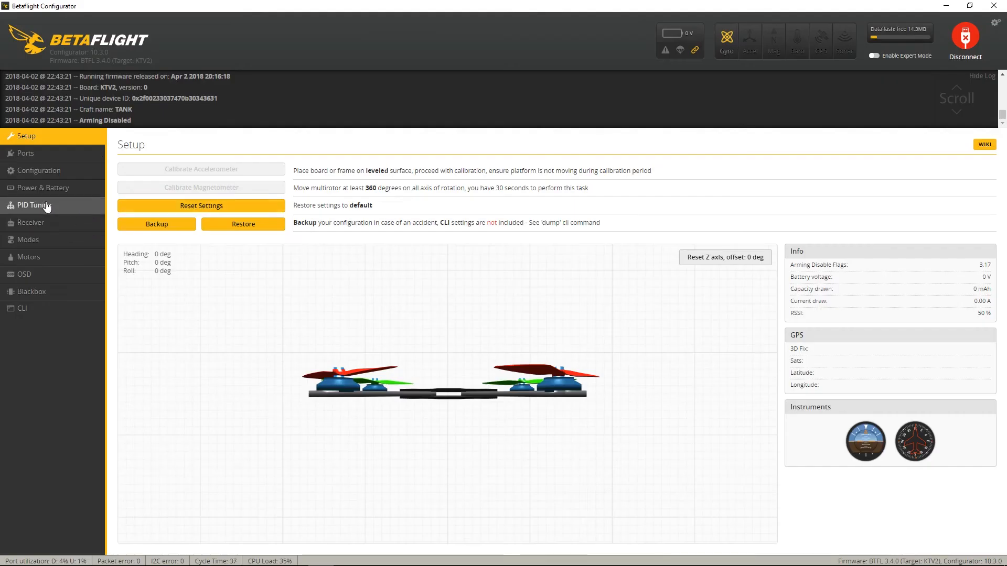
In Betaflight Configurator's configuration, enable the DYNAMIC_FILTER feature, then save and reboot the flight controller.
left_click(46, 171)
scroll(452, 352, "down", 5)
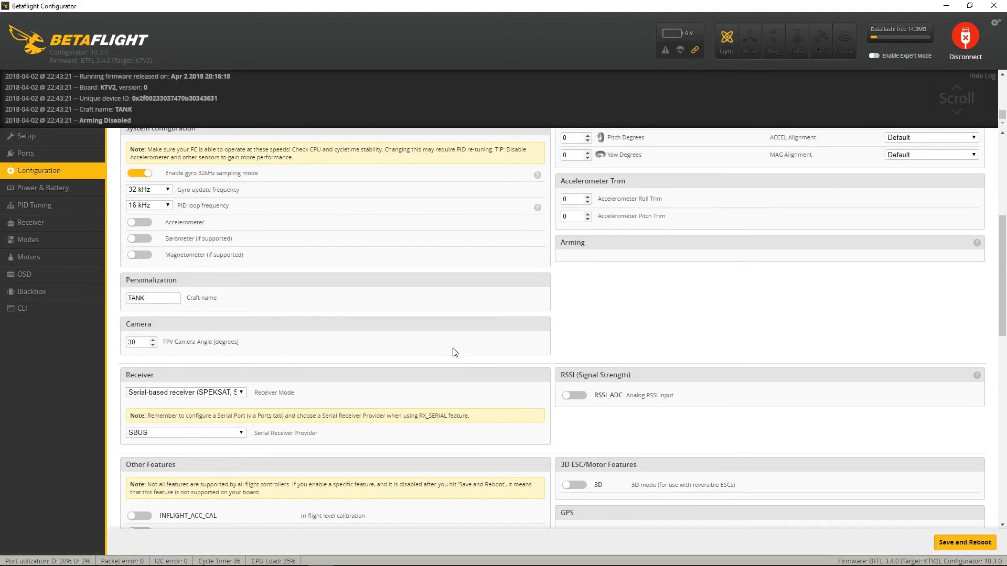
scroll(378, 403, "down", 4)
scroll(381, 402, "down", 2)
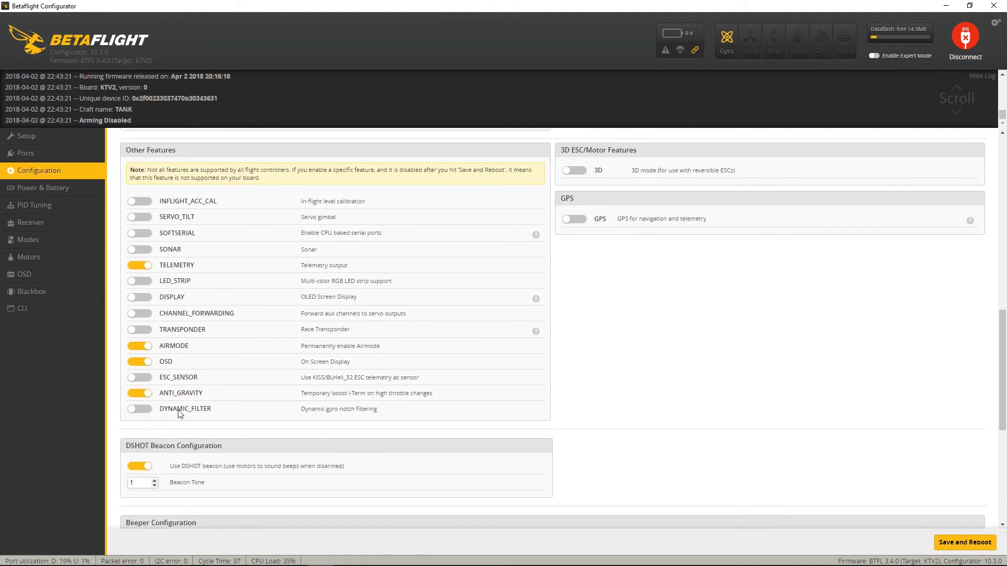
left_click(140, 409)
left_click(963, 544)
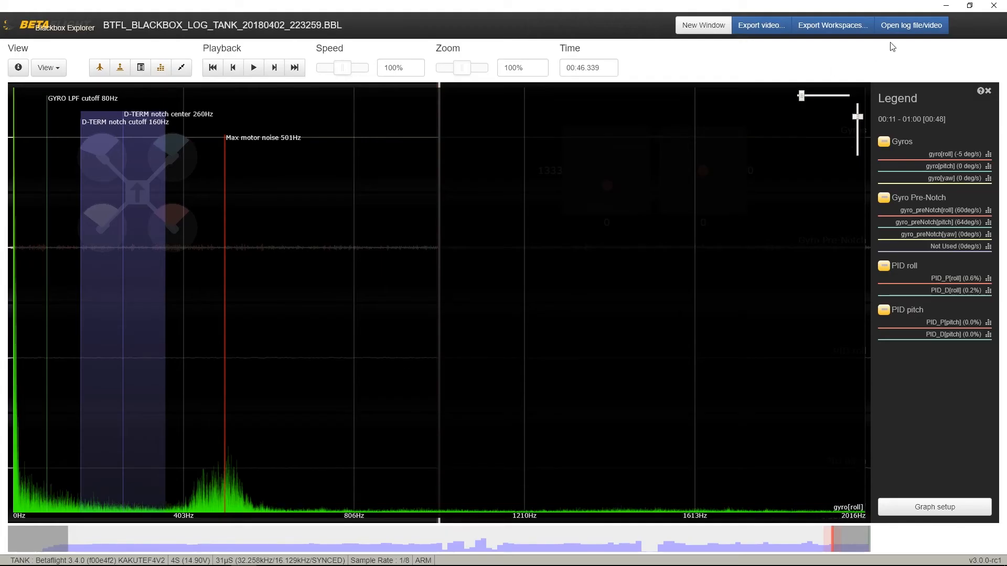
In Blackbox Explorer, open BTFL_BLACKBOX_LOG_TANK_20180402_225243.BBL and limit the analysed section to about 00:01.9–00:23.4.
left_click(900, 26)
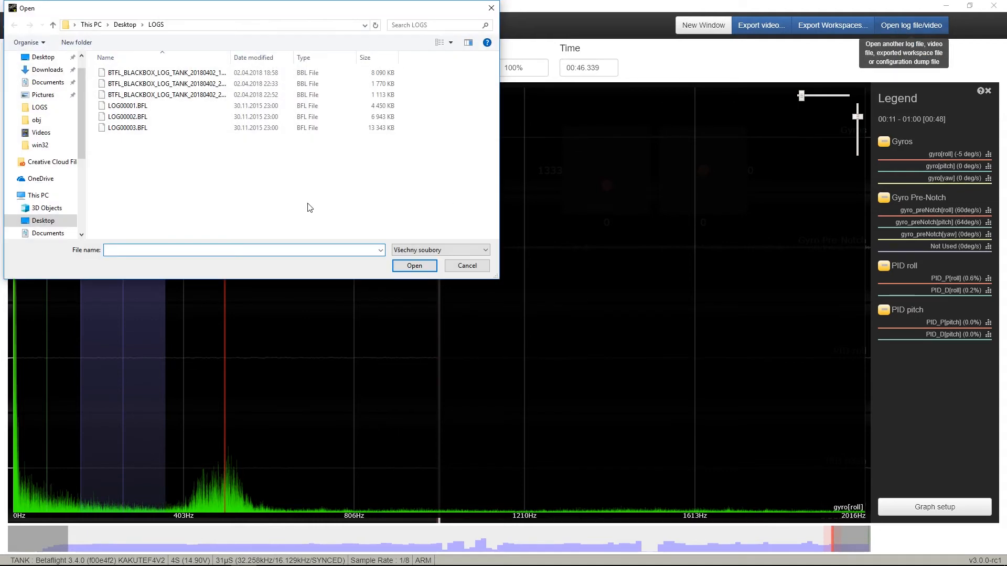
double_click(191, 95)
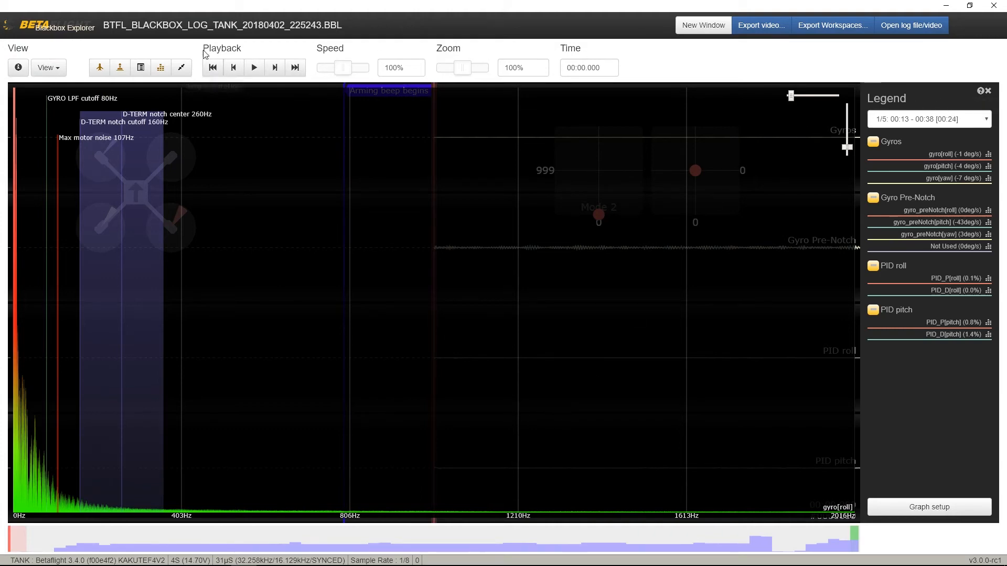
left_click(161, 67)
left_click_drag(88, 547, 824, 540)
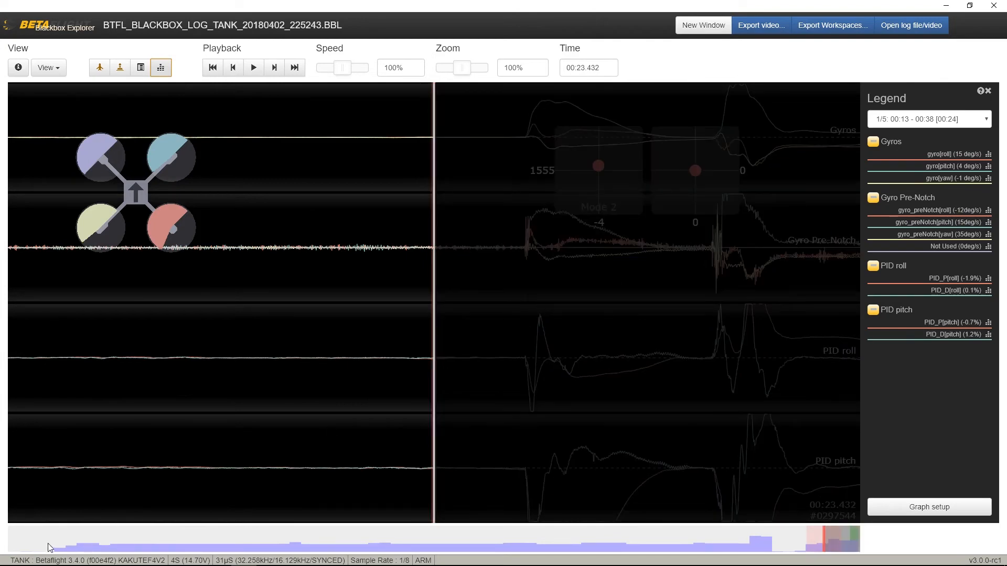
left_click(74, 545)
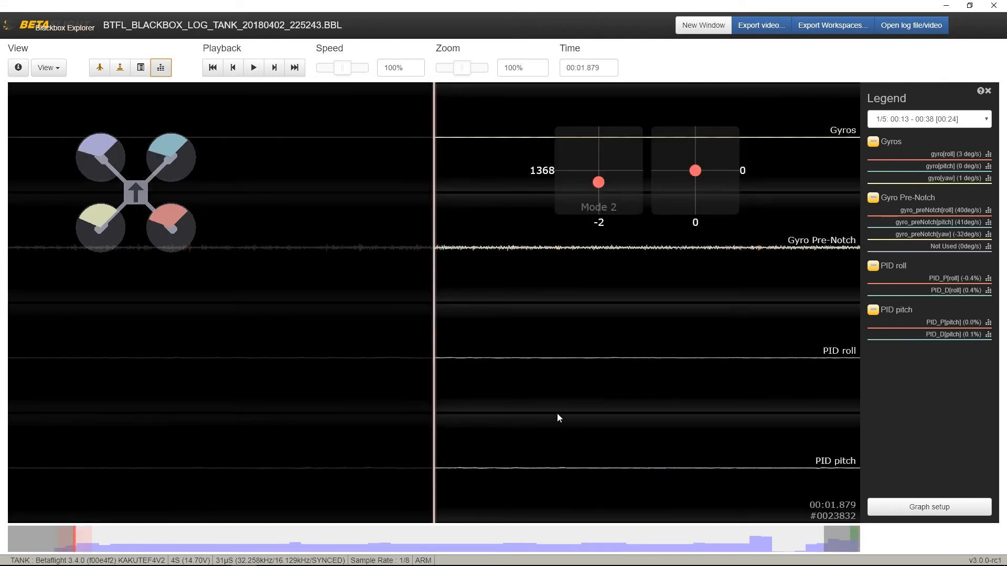
Compare the gyro_preNotch noise spectra for roll, pitch and yaw.
left_click(989, 222)
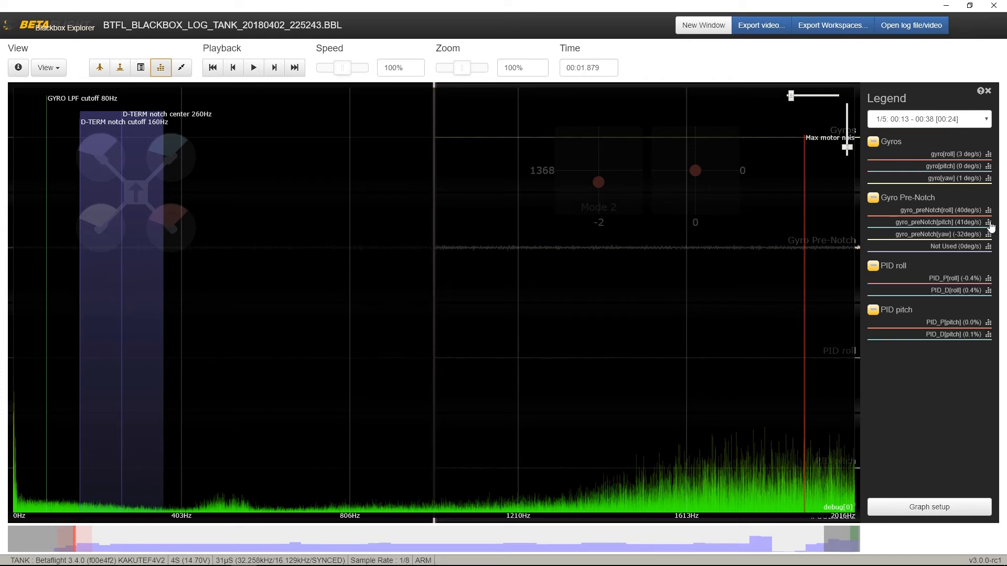
left_click(989, 224)
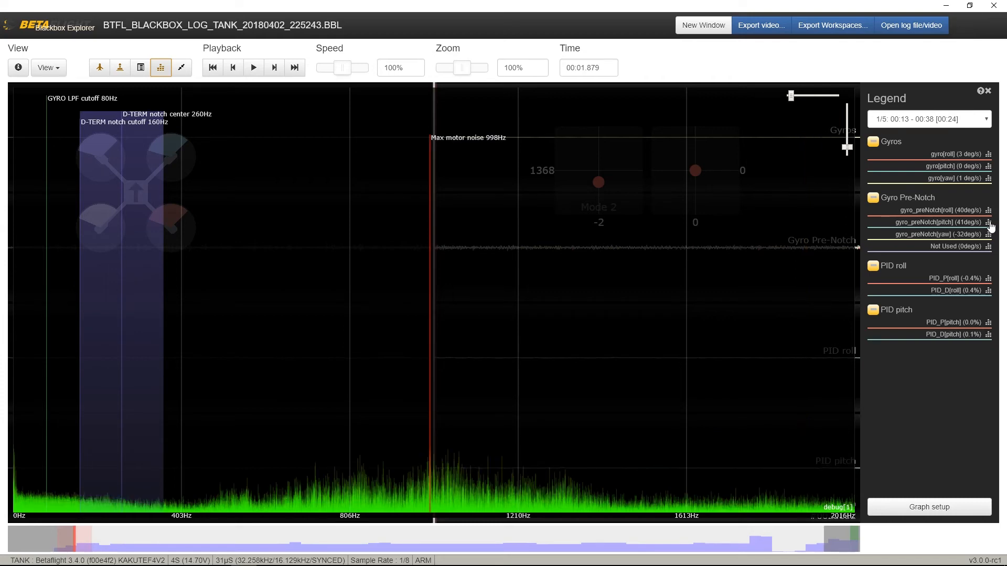
left_click(989, 236)
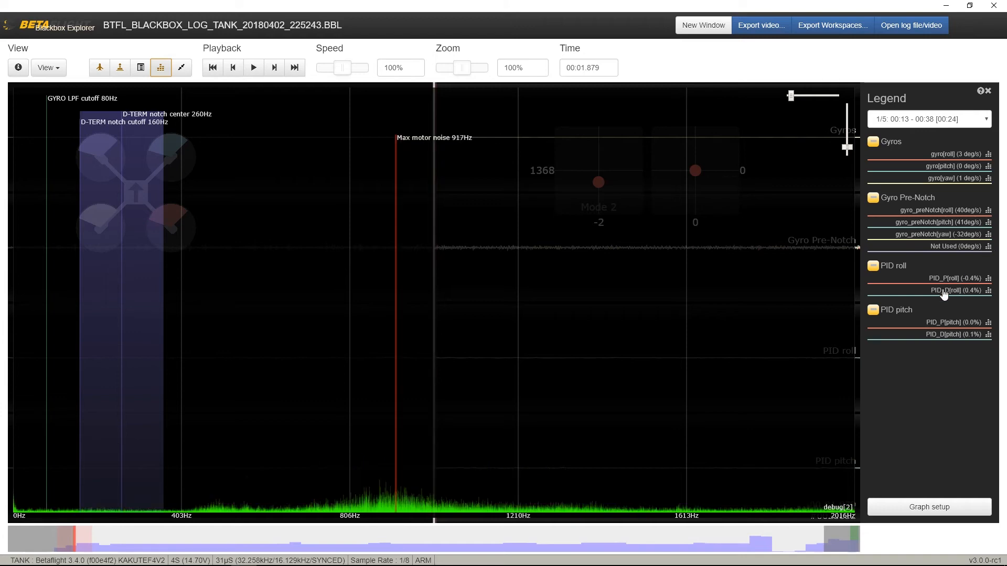
Examine the filtered gyro[roll] and gyro[pitch] spectra with the amplitude scale increased.
left_click(987, 156)
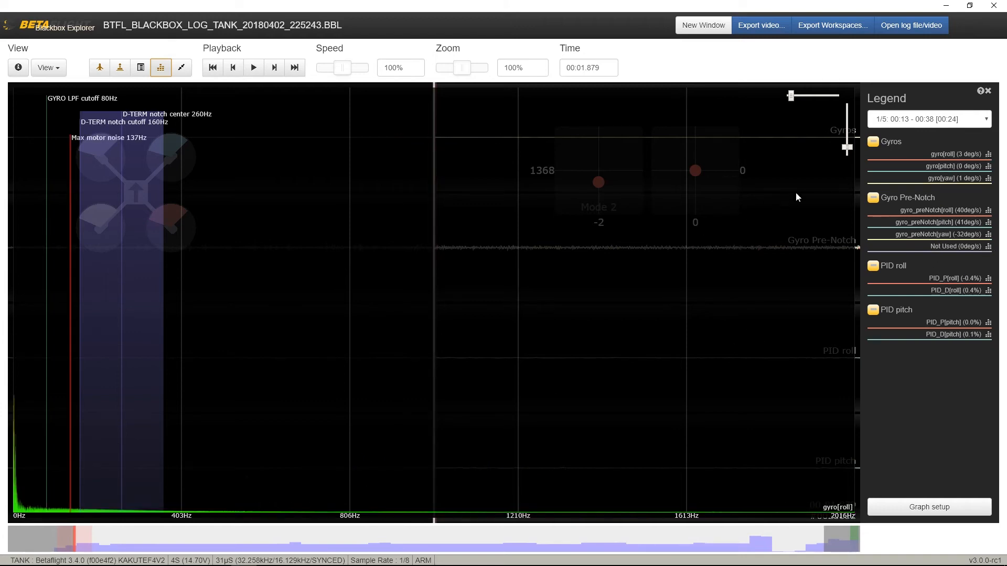
mouse_move(847, 147)
left_mouse_down()
mouse_move(847, 120)
mouse_move(847, 131)
left_mouse_up()
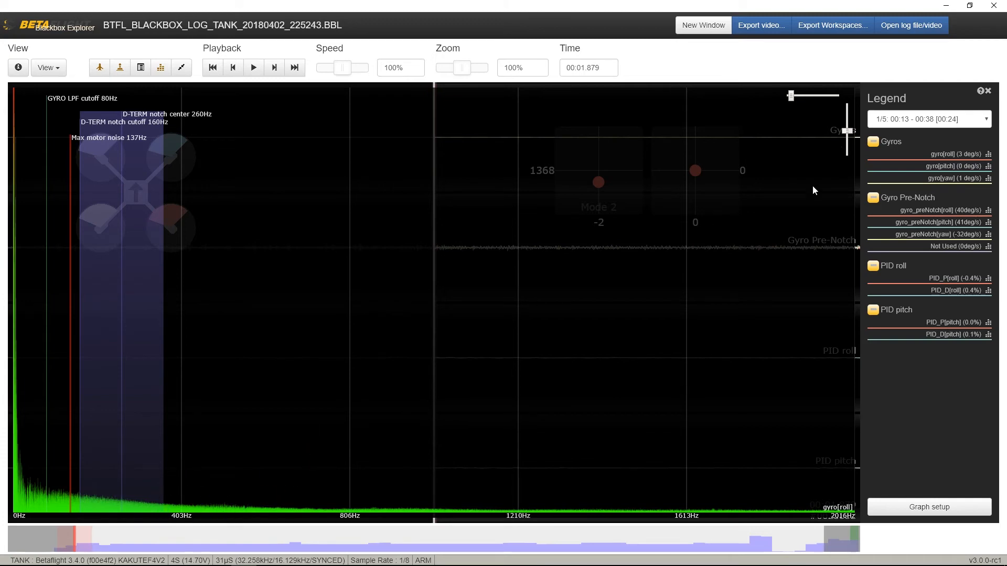
left_click(988, 166)
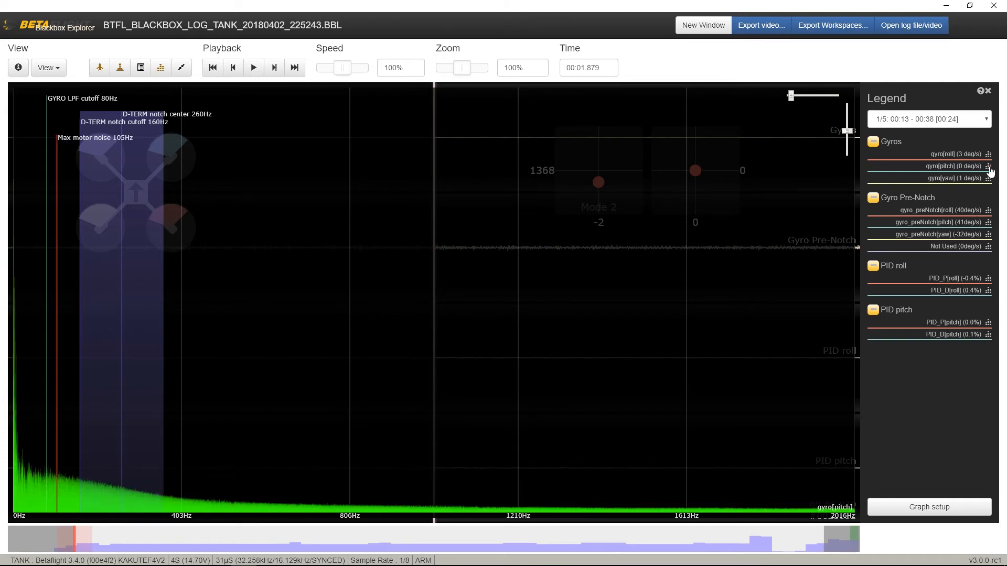
Shorten the analysed section to end at about 00:22.9 and recheck the gyro[pitch] and gyro[roll] spectra at higher amplitude magnification.
left_click(806, 545)
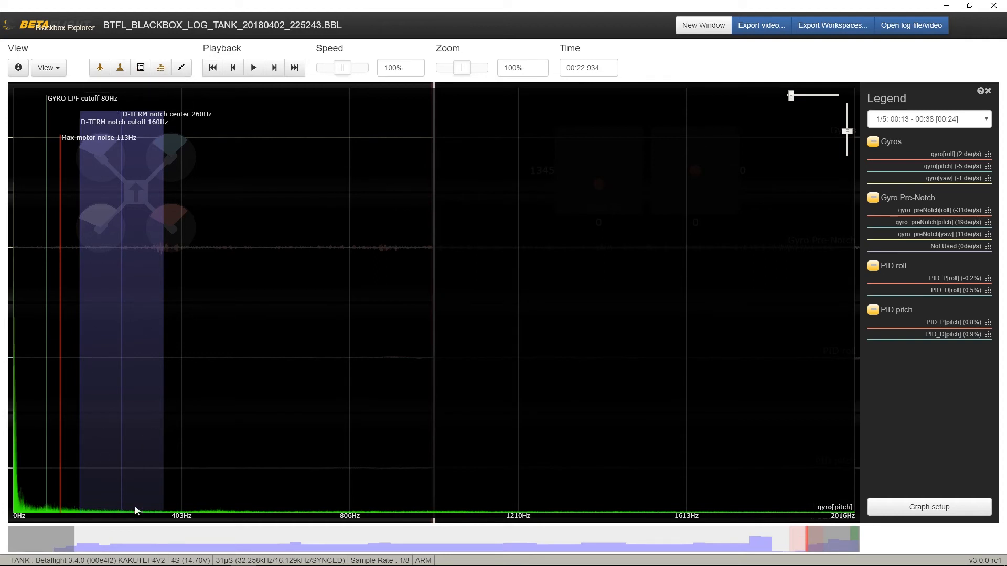
mouse_move(440, 537)
left_mouse_down()
mouse_move(823, 537)
mouse_move(234, 550)
left_mouse_up()
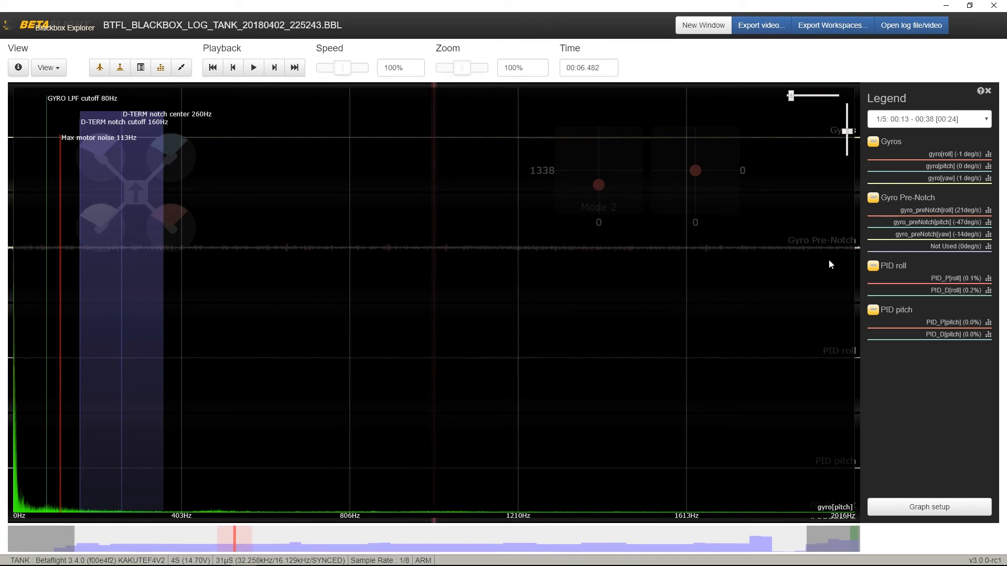
mouse_move(847, 135)
left_mouse_down()
mouse_move(847, 149)
mouse_move(847, 108)
left_mouse_up()
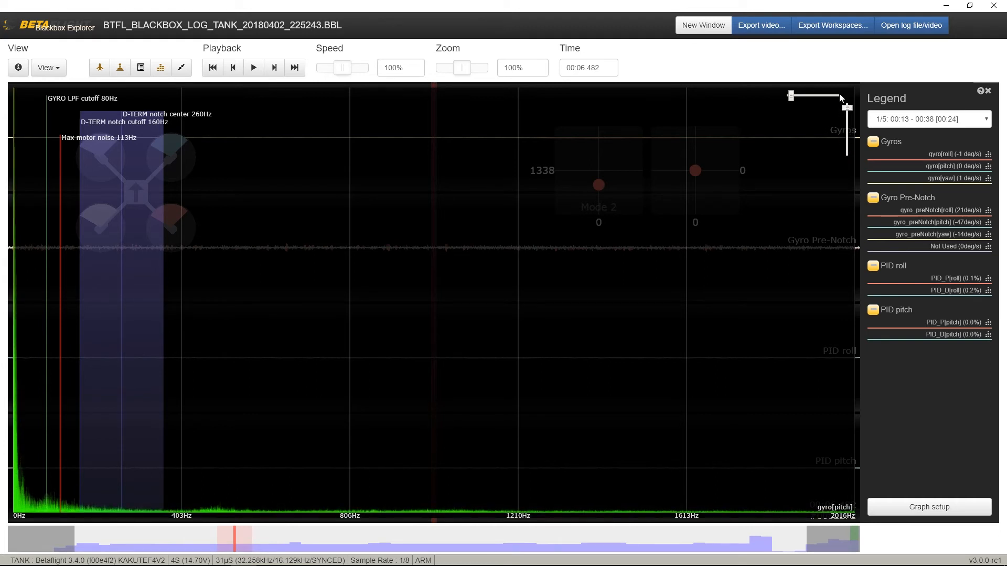
mouse_move(847, 107)
left_mouse_down()
mouse_move(840, 155)
mouse_move(846, 118)
left_mouse_up()
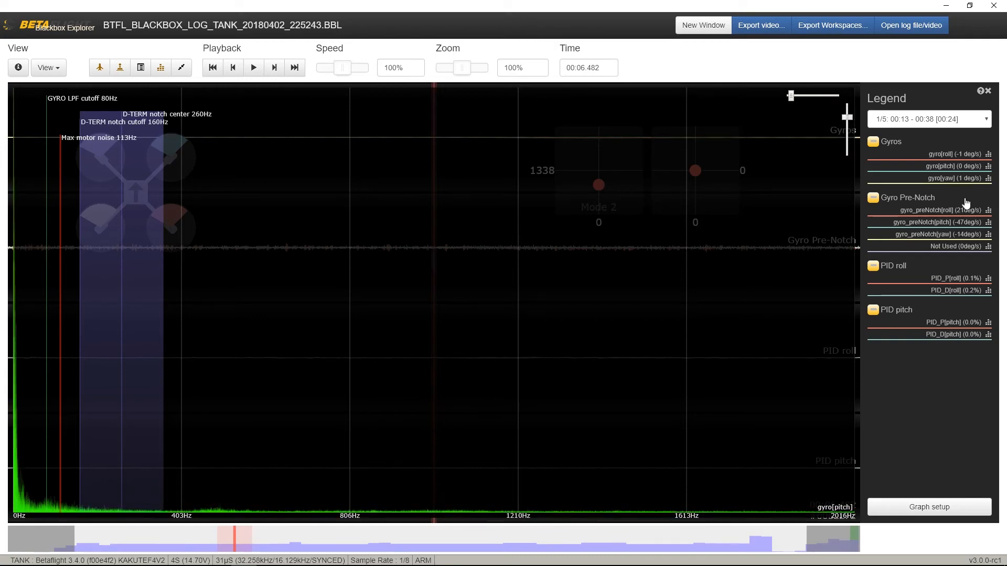
left_click(989, 155)
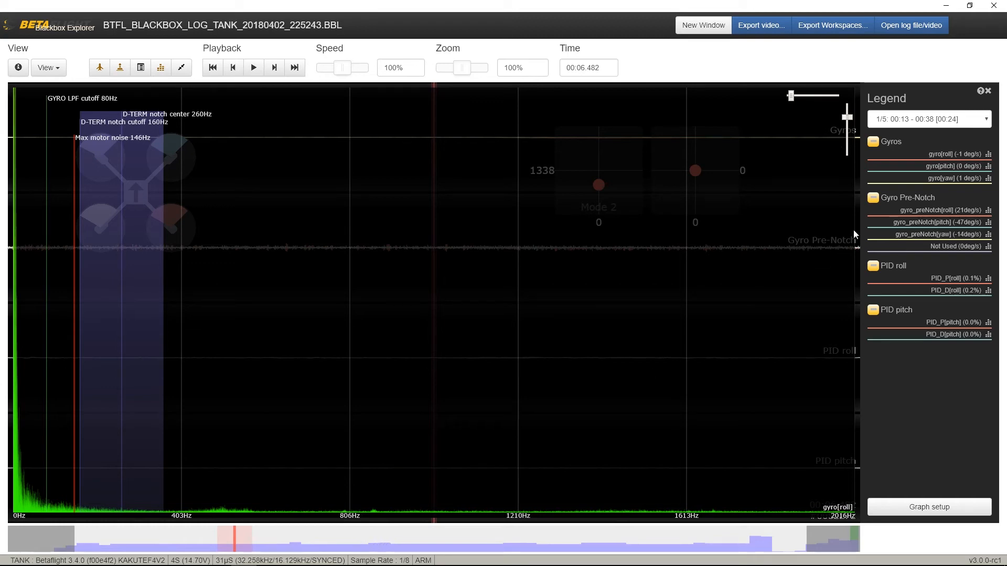
Compare the PID_P[roll] and PID_D[roll] noise spectra of the new log.
left_click(989, 281)
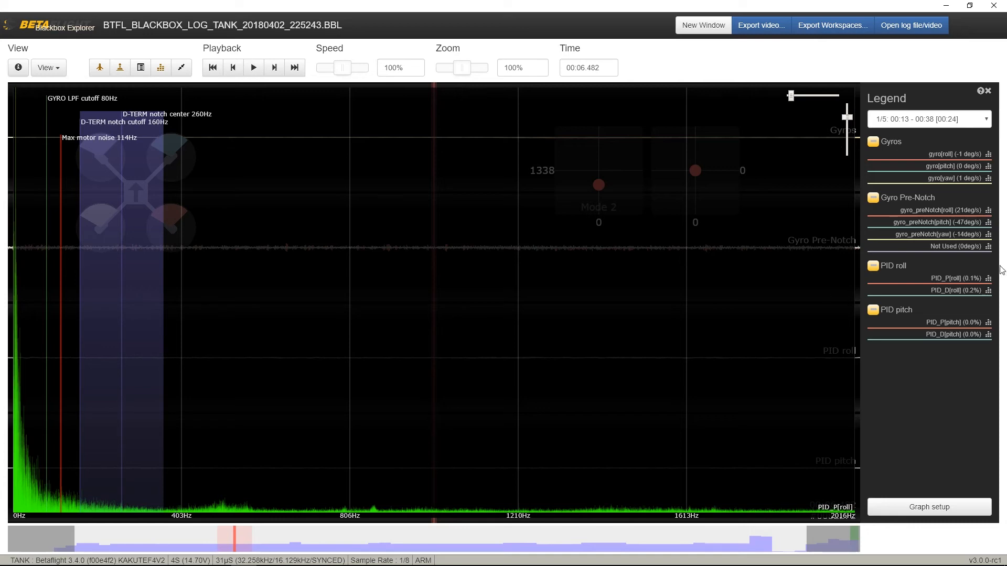
left_click(988, 292)
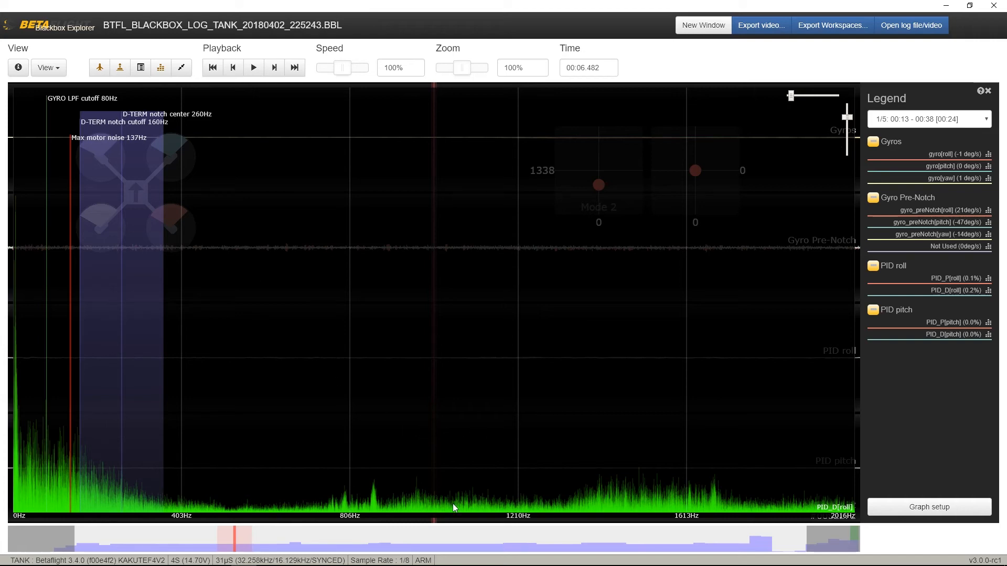
left_click(989, 280)
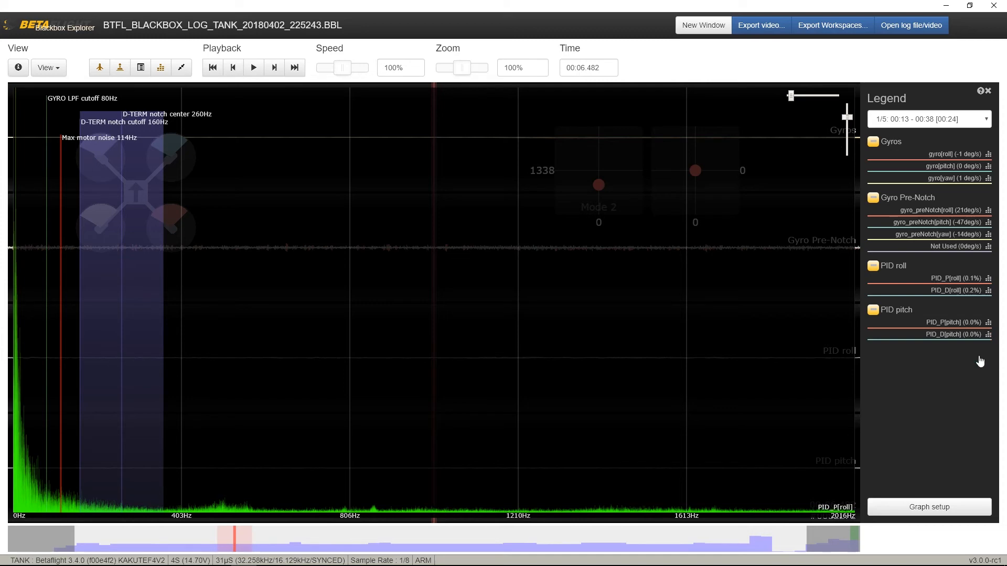
Examine the PID_D[pitch] spectrum with the frequency range narrowed to about 0–1008 Hz.
left_click(988, 334)
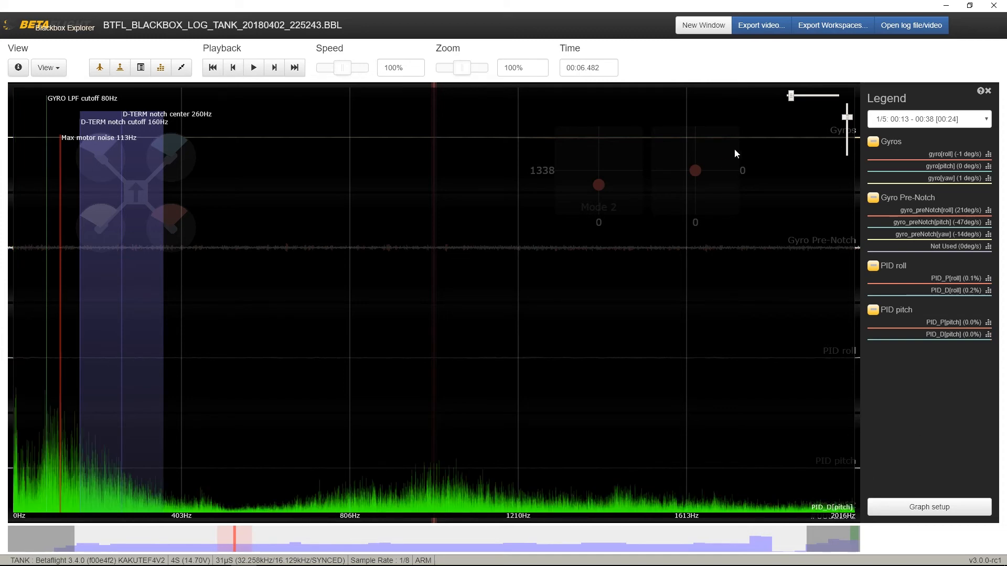
left_click_drag(795, 99, 803, 96)
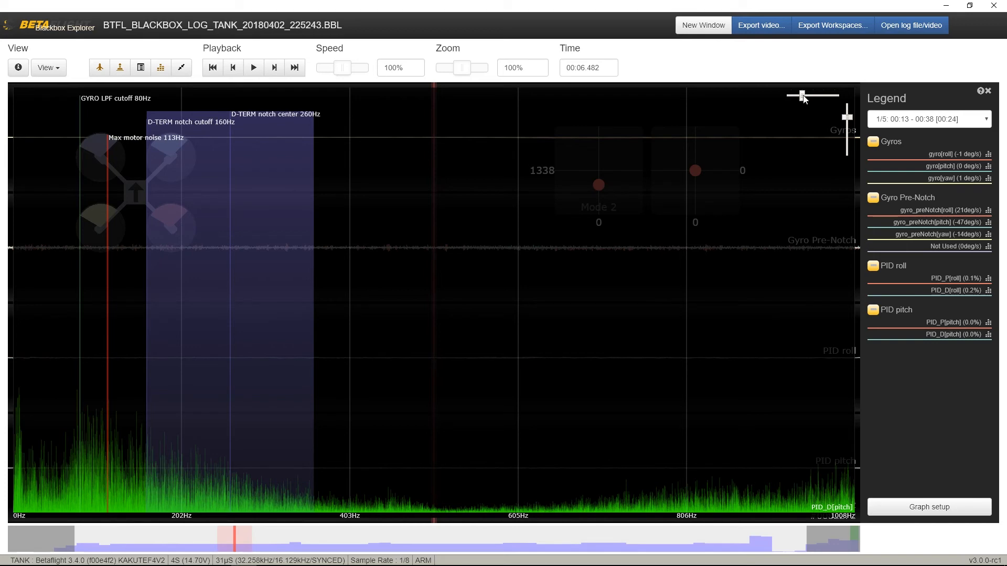
left_click_drag(802, 96, 801, 96)
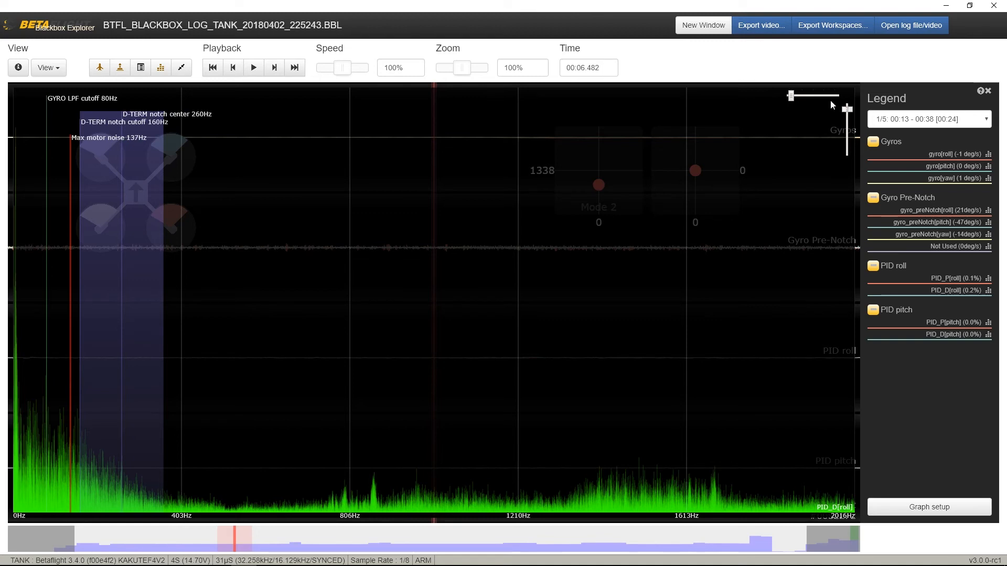
Compare the PID_D[roll] and PID_D[pitch] spectra over a frequency range of about 0–1186 Hz.
left_click_drag(794, 97, 799, 97)
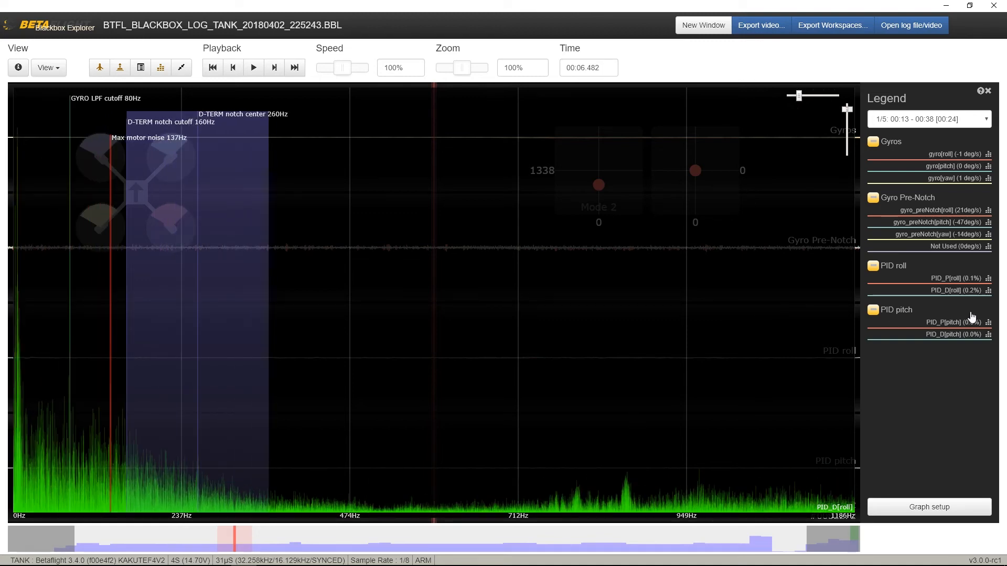
left_click(988, 336)
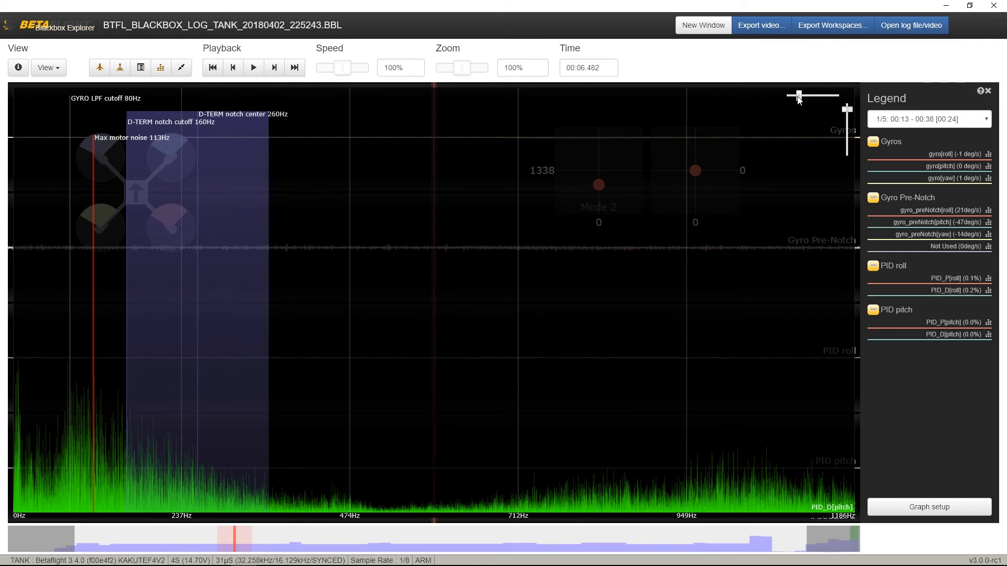
left_click_drag(800, 100, 803, 99)
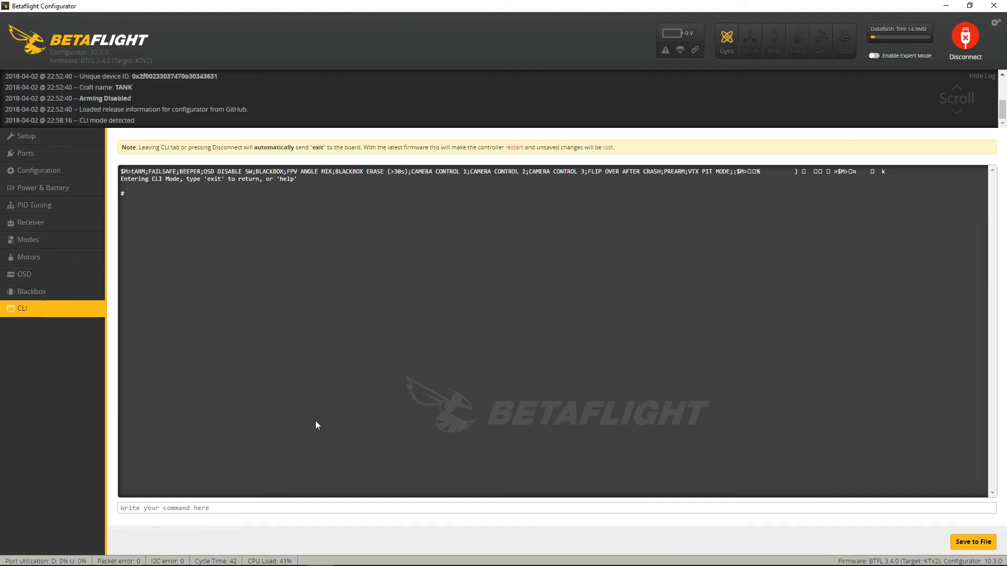
In Betaflight Configurator's CLI, list the gyro settings with "get gyro" and set gyro_lowpass2_hz to 0.
type("get gyro")
key("Return")
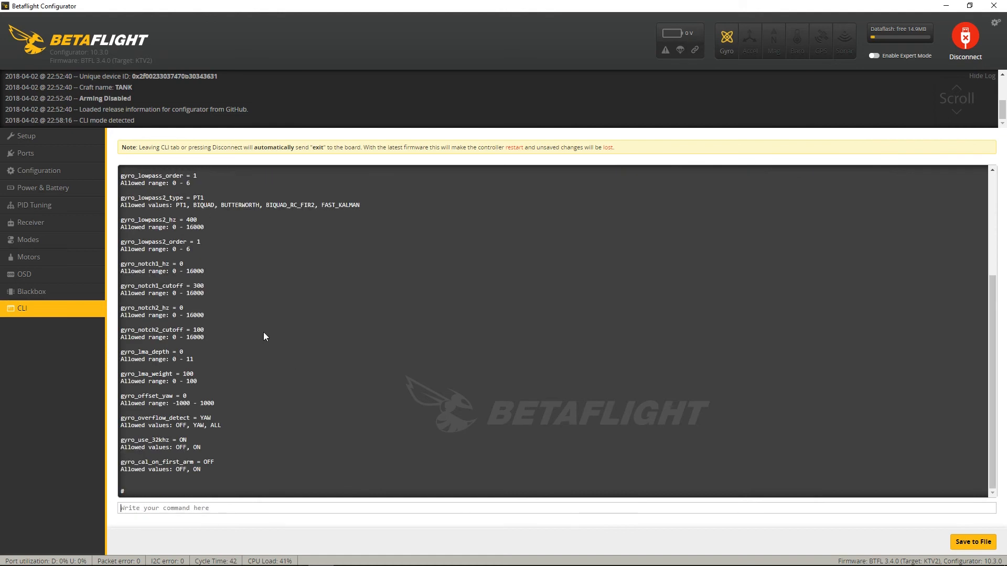
left_click_drag(121, 220, 177, 220)
key("ctrl+c")
left_click(177, 507)
type("set")
key("ctrl+v")
type("=0")
key("Return")
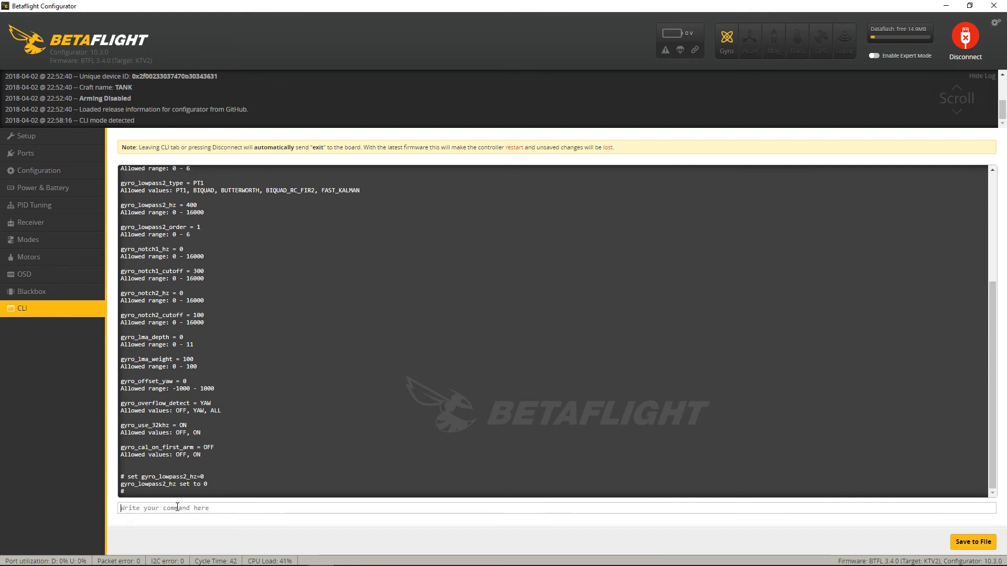
List the D-term settings with "get dterm" and set dterm_lowpass2_hz to 650.
type("get dterm")
key("Return")
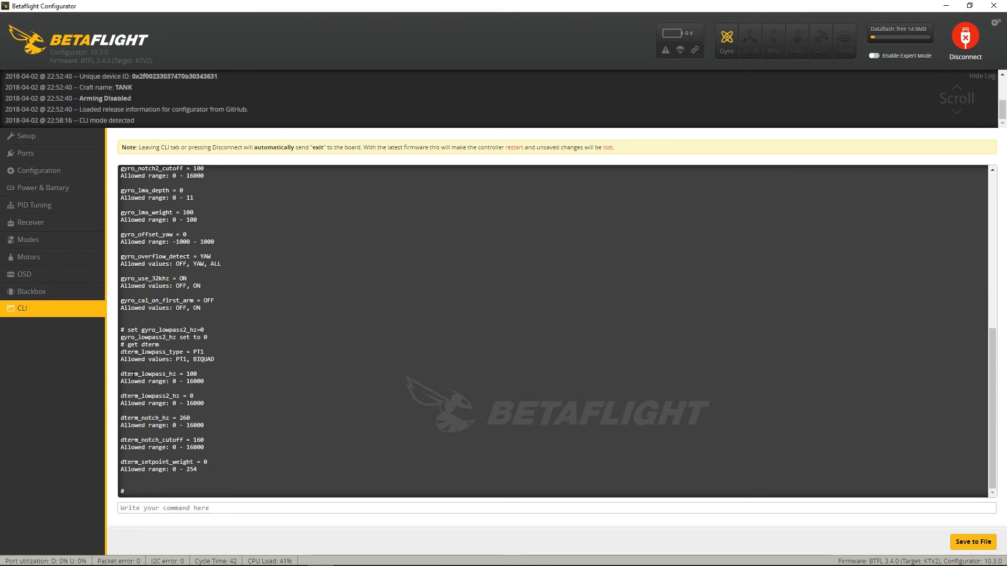
left_click_drag(120, 396, 179, 396)
right_click(164, 397)
left_click(187, 403)
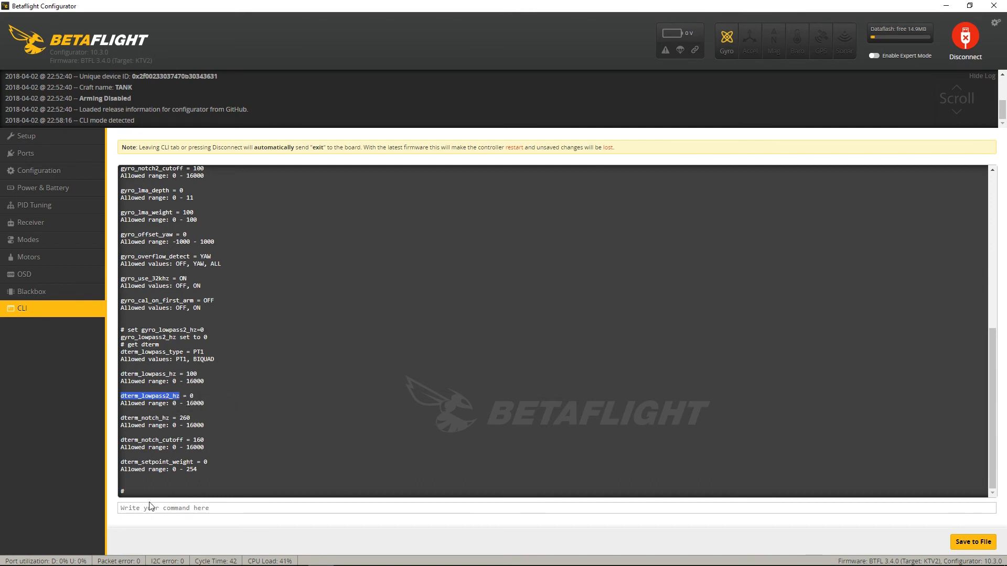
left_click(158, 509)
type("set")
key("ctrl+v")
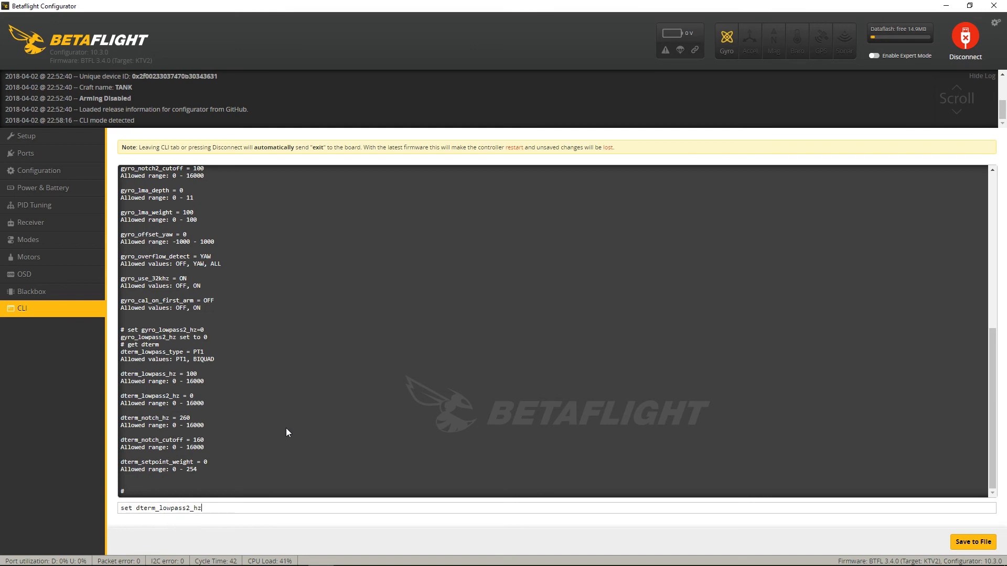
type("=650")
key("Return")
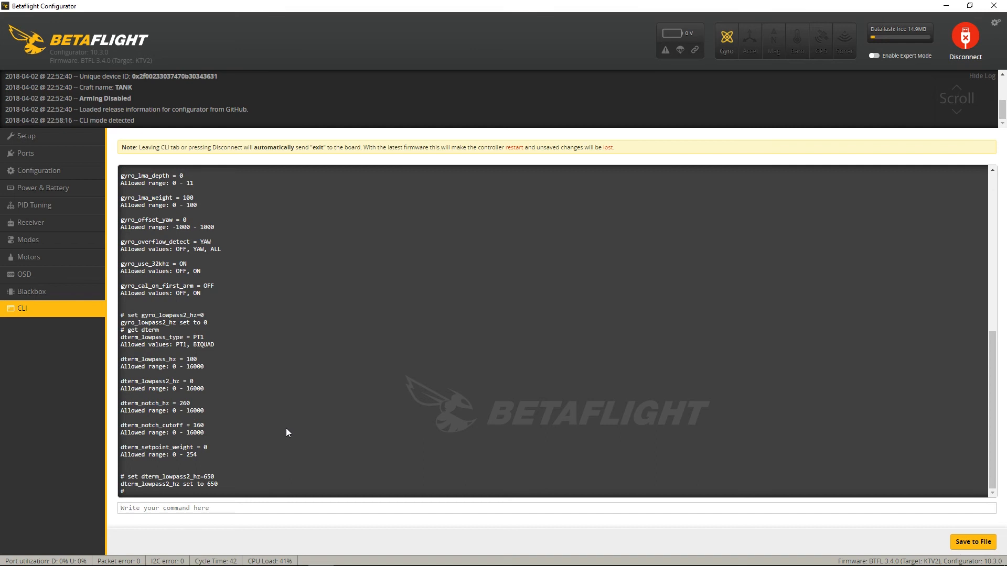
Save the CLI changes to the board, then list the gyro settings with "get gyro" to check gyro_lowpass2_hz.
type("save")
key("Return")
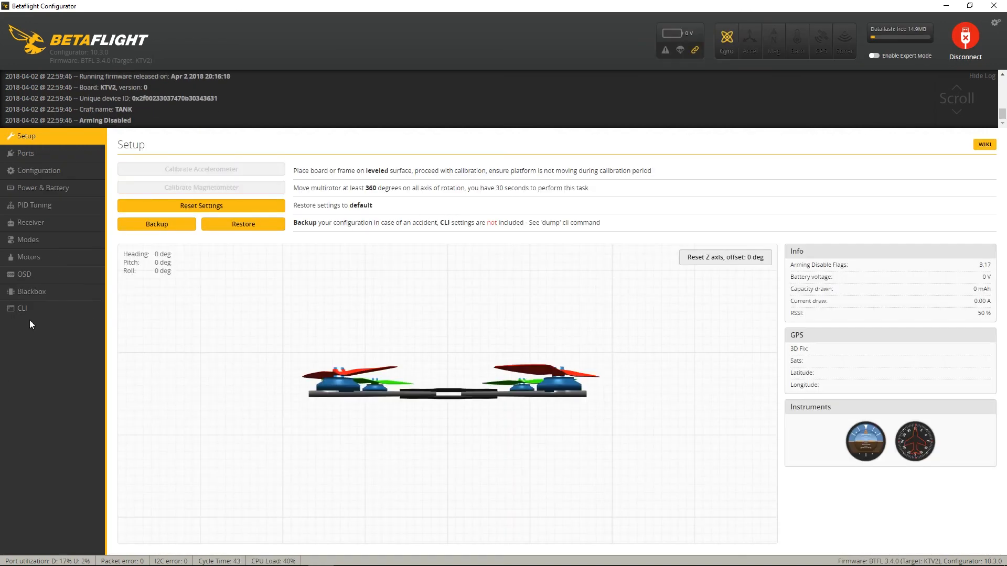
left_click(26, 310)
type("get gyro")
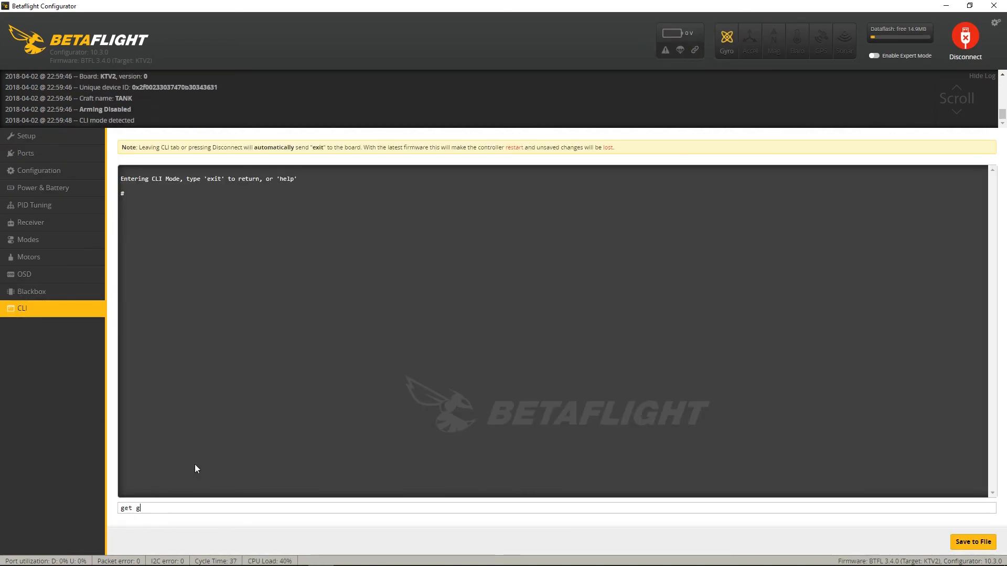
key("Return")
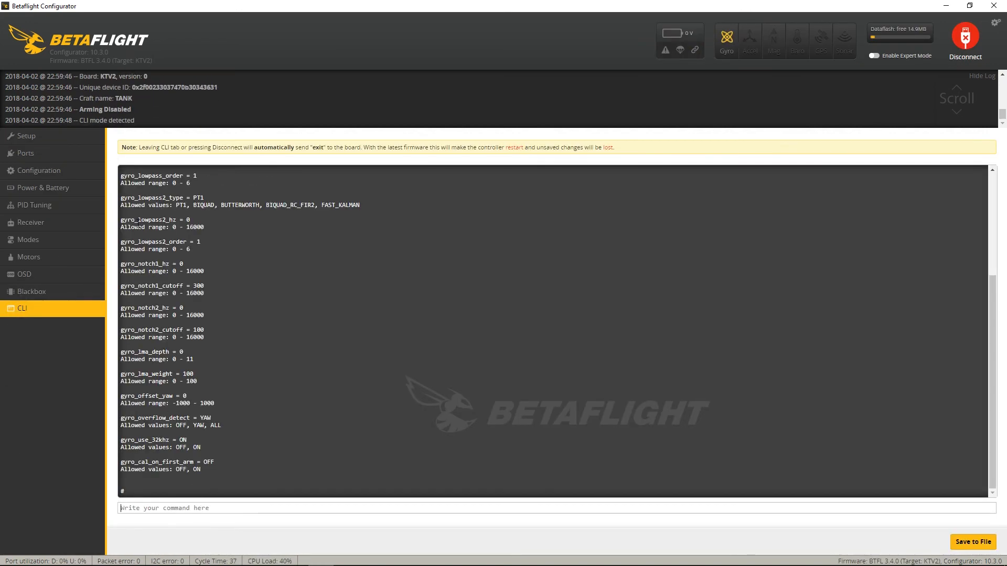
left_click_drag(138, 219, 199, 219)
List the D-term settings with "get dterm" to check the saved dterm_lowpass2_hz value.
left_click(230, 508)
type("get dterm")
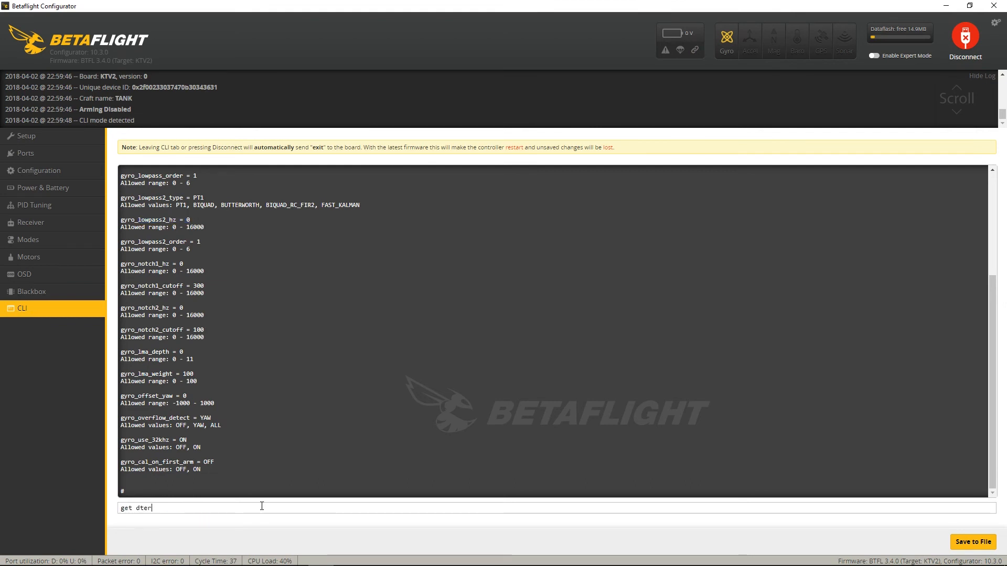
key("Return")
left_click_drag(132, 396, 200, 396)
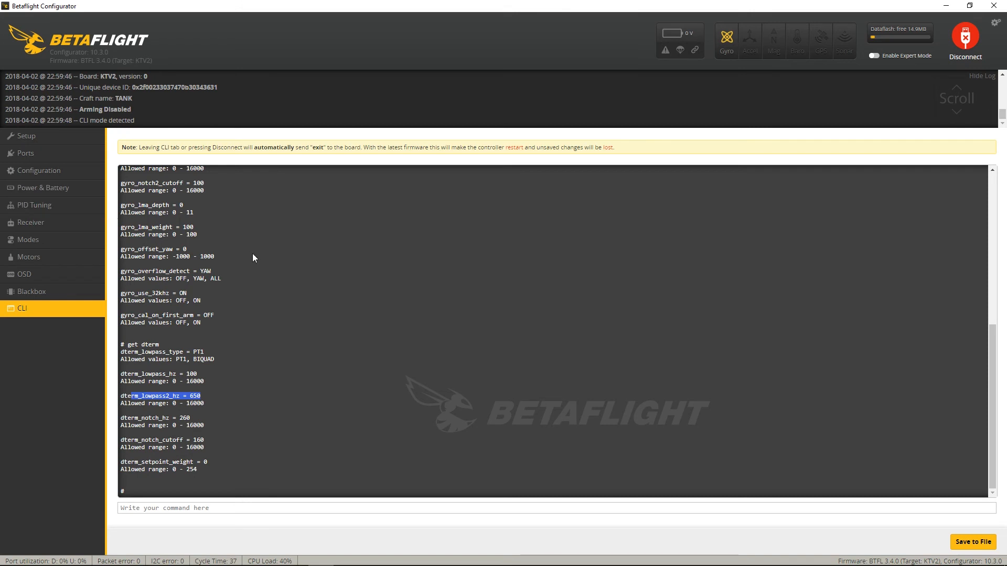
Switch to Blackbox Explorer and examine the PID_D[pitch] spectrum around the D-term notch over a frequency range of about 0–545 Hz.
left_click(244, 560)
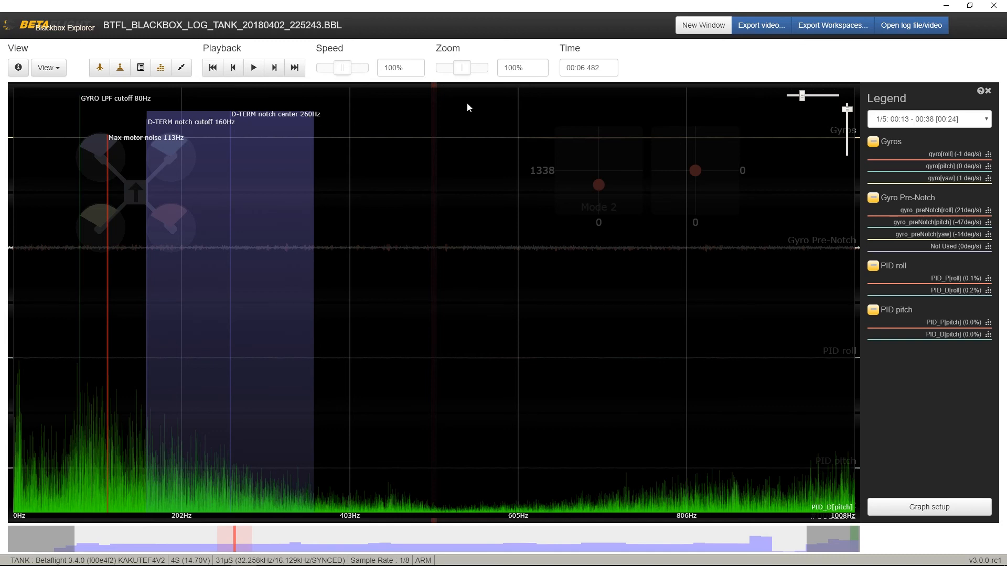
left_click_drag(803, 97, 823, 102)
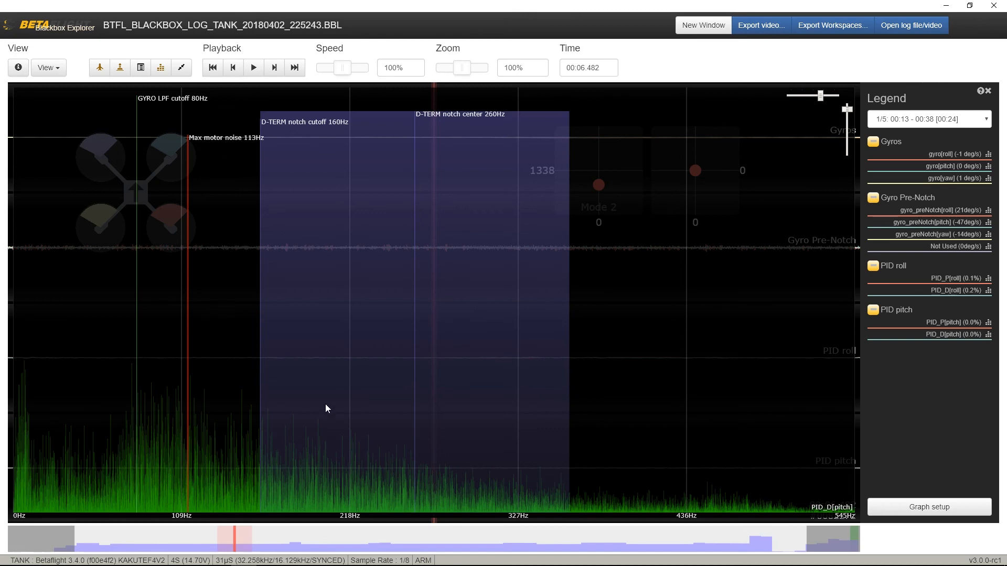
Switch to Betaflight Configurator's CLI, set dterm_notch_hz to 0 and save the settings.
key("alt+Tab")
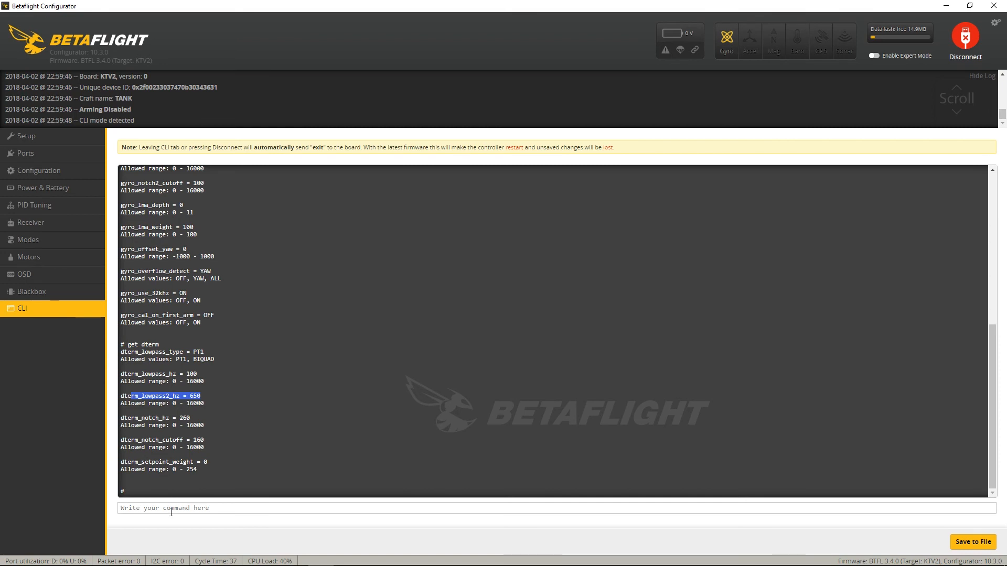
left_click(179, 393)
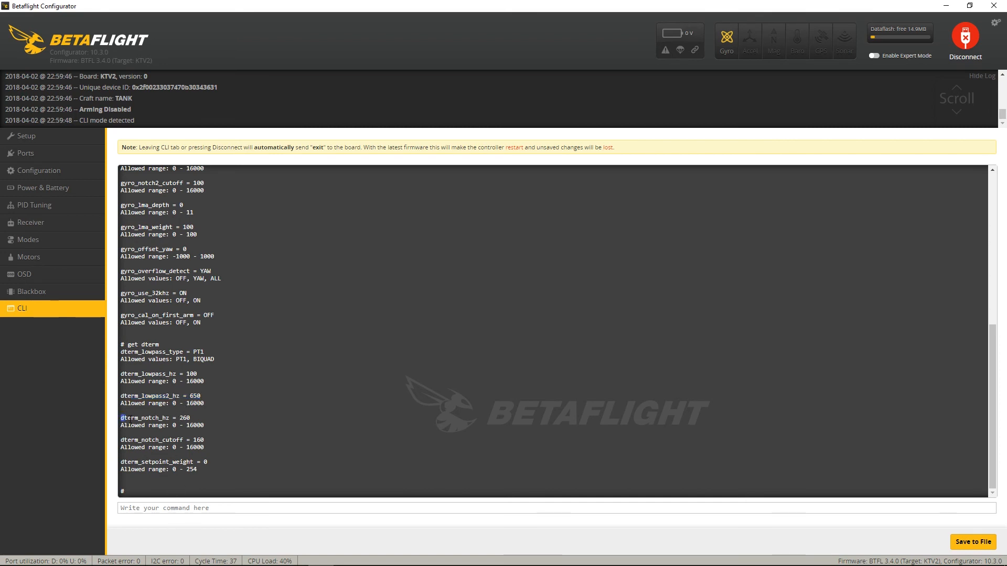
left_click_drag(121, 418, 169, 418)
right_click(148, 418)
left_click(160, 427)
left_click(156, 506)
type("set")
key("ctrl+v")
type("00")
key("BackSpace")
key("BackSpace")
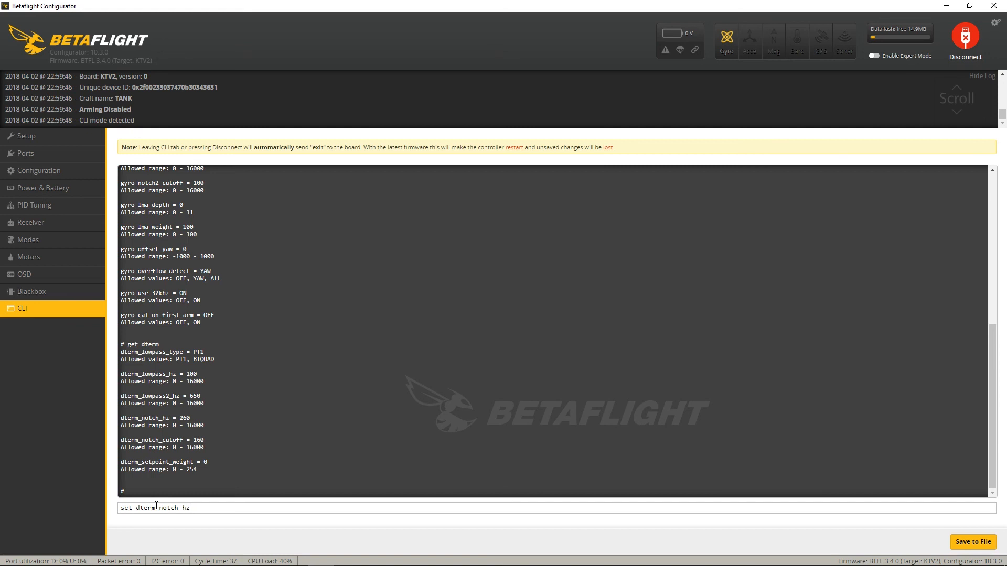
type("=0")
key("Return")
type("save")
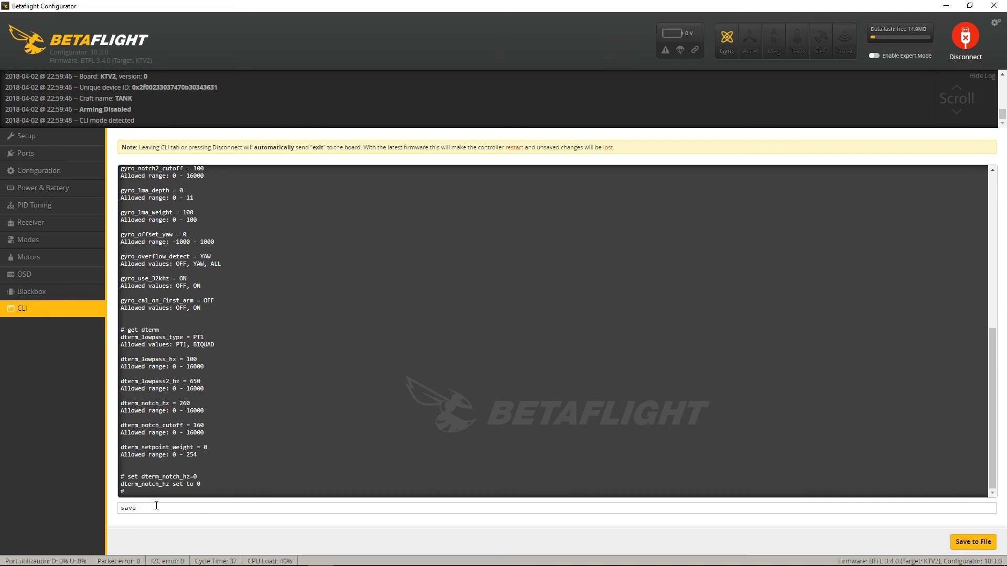
key("Return")
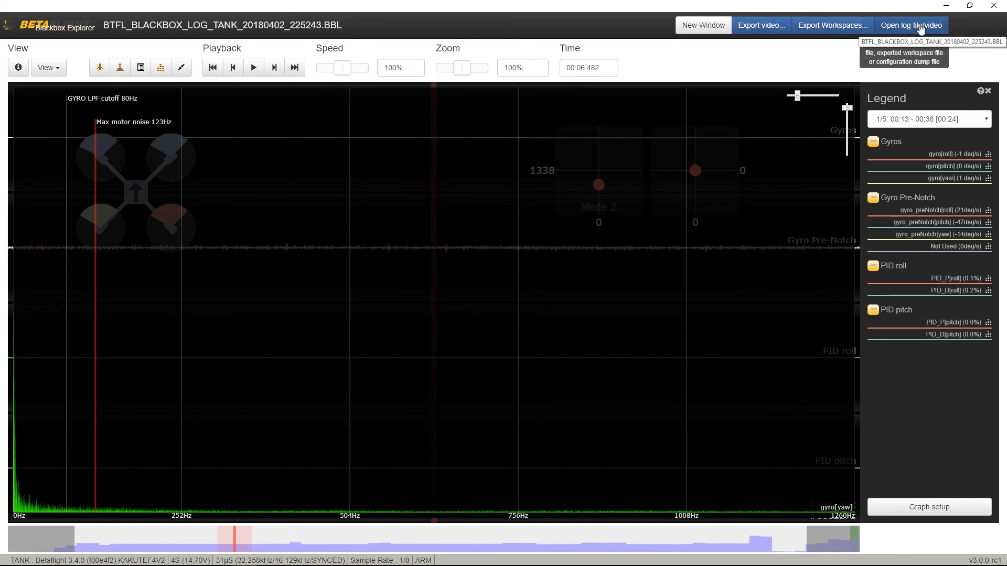
In Blackbox Explorer, open log 2/6 of BTFL_BLACKBOX_LOG_TANK_20180402_231554.BBL and limit the analysed range to the flight portion.
left_click(921, 27)
left_click(173, 106)
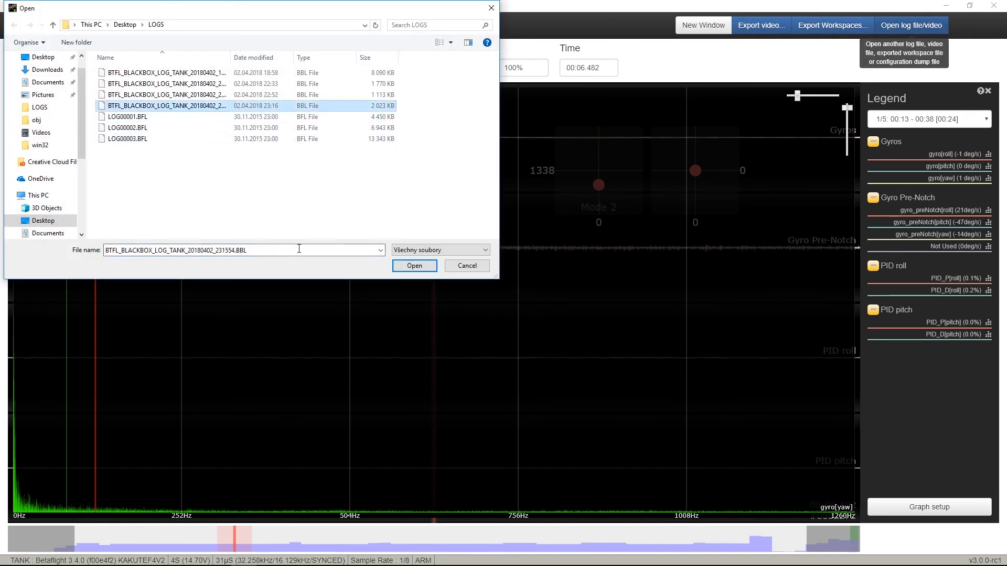
left_click(402, 266)
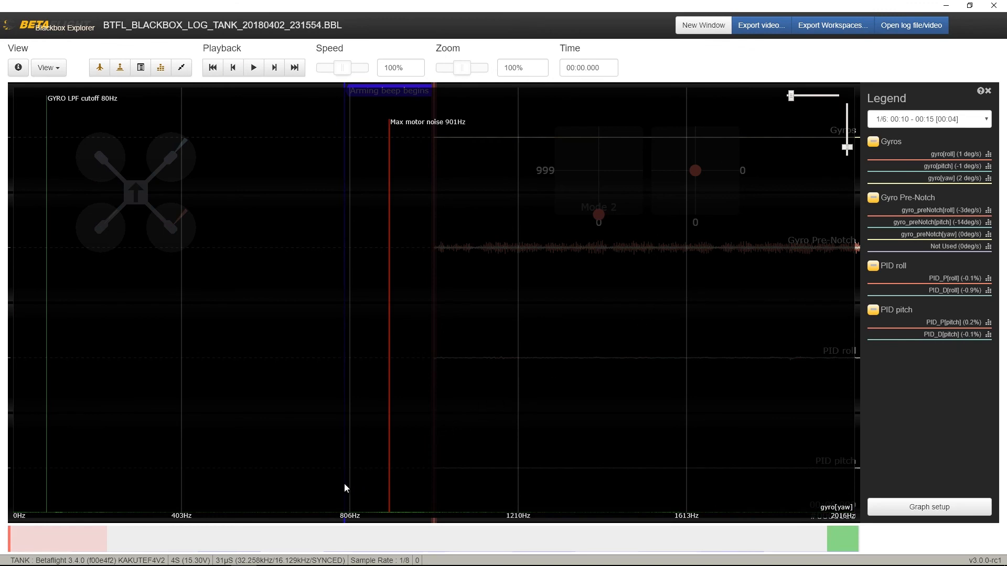
left_click(945, 120)
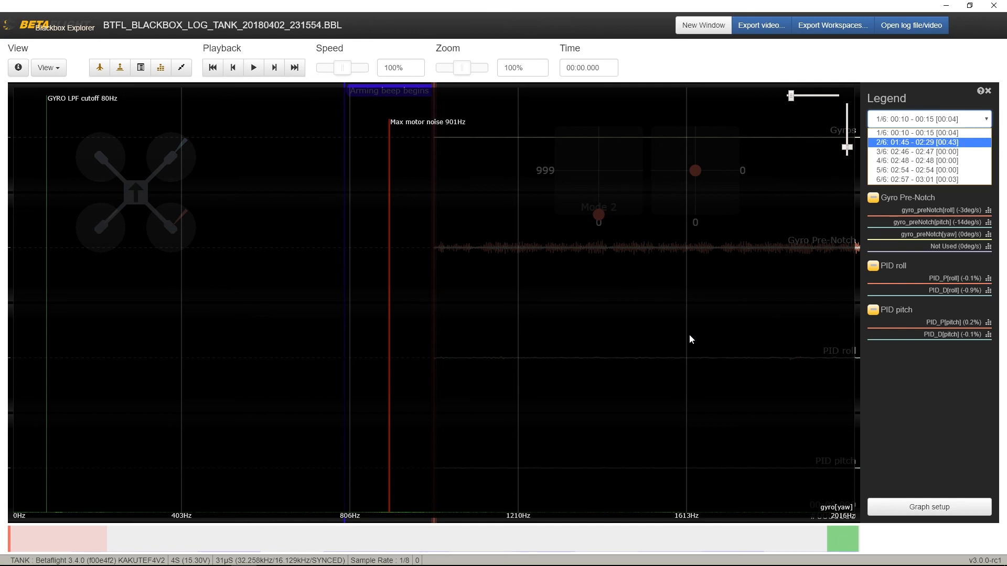
key("Return")
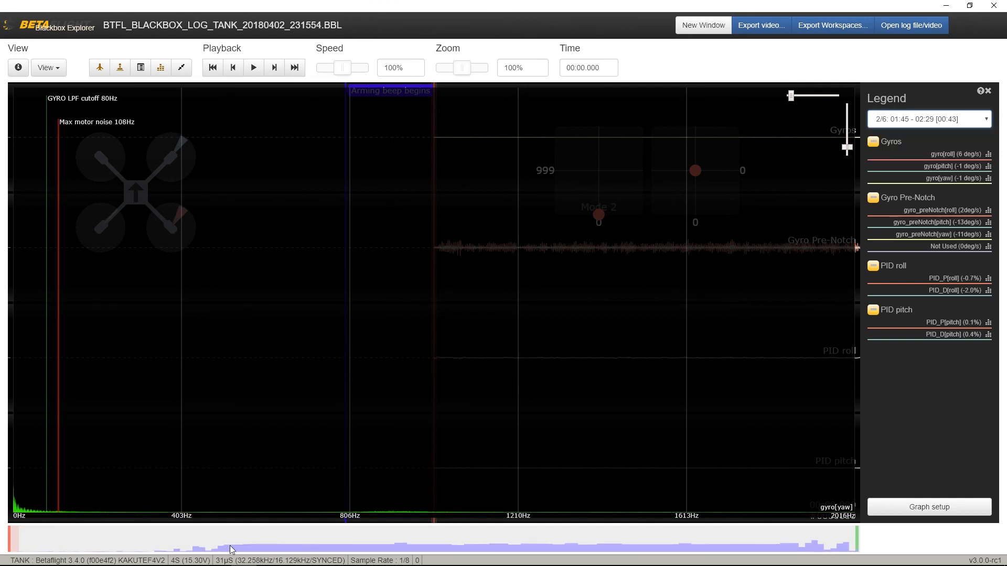
left_click(229, 549)
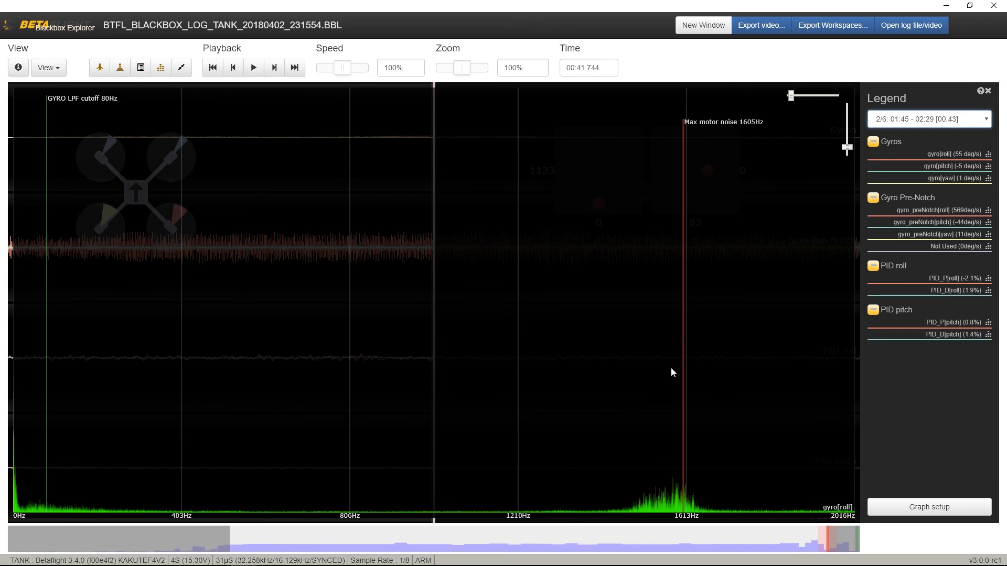
Compare the PID_D[roll] and PID_D[pitch] spectra over 0–2016 Hz at an increased amplitude scale.
left_click(988, 292)
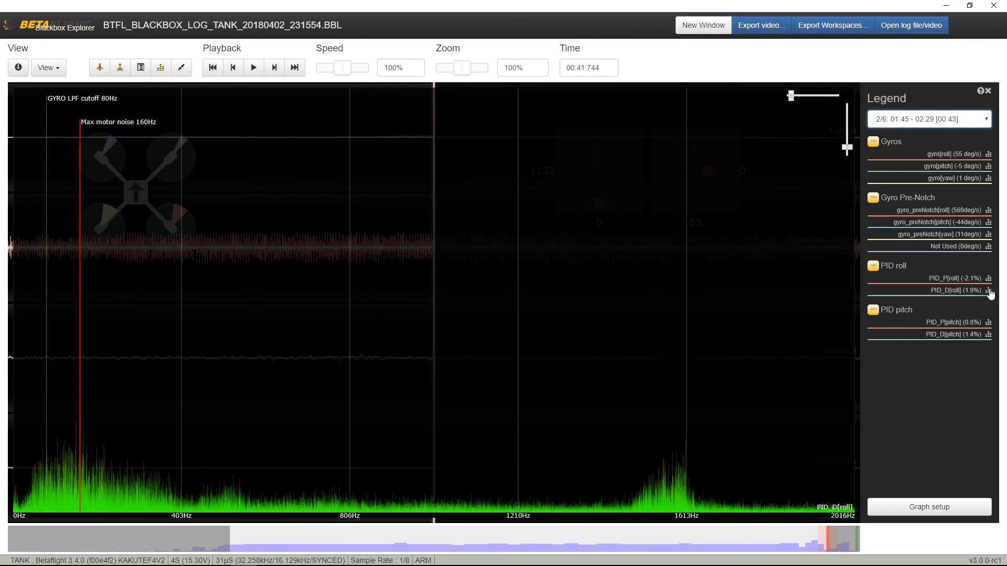
left_click(989, 336)
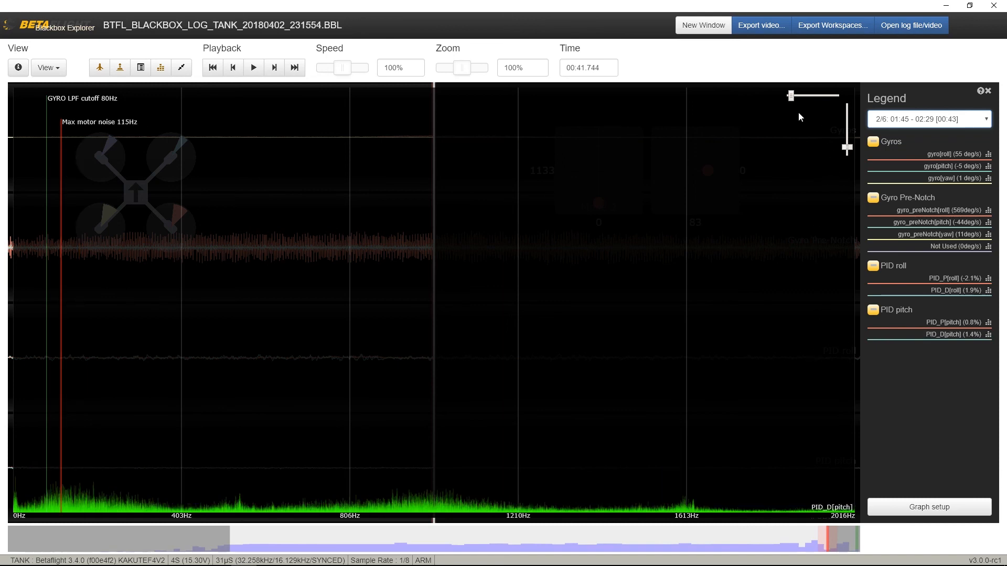
left_click(849, 148)
left_click_drag(850, 150, 847, 137)
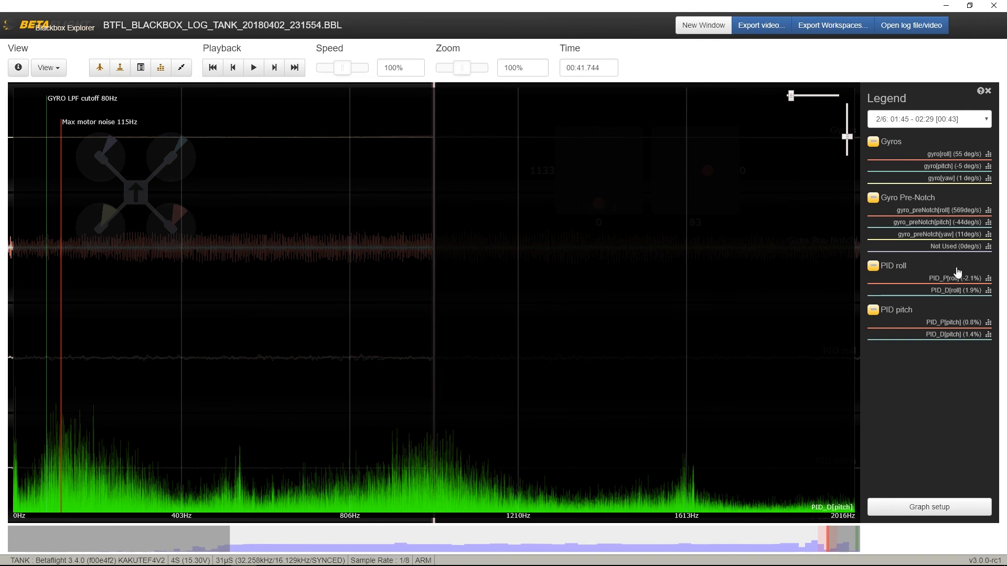
left_click(989, 291)
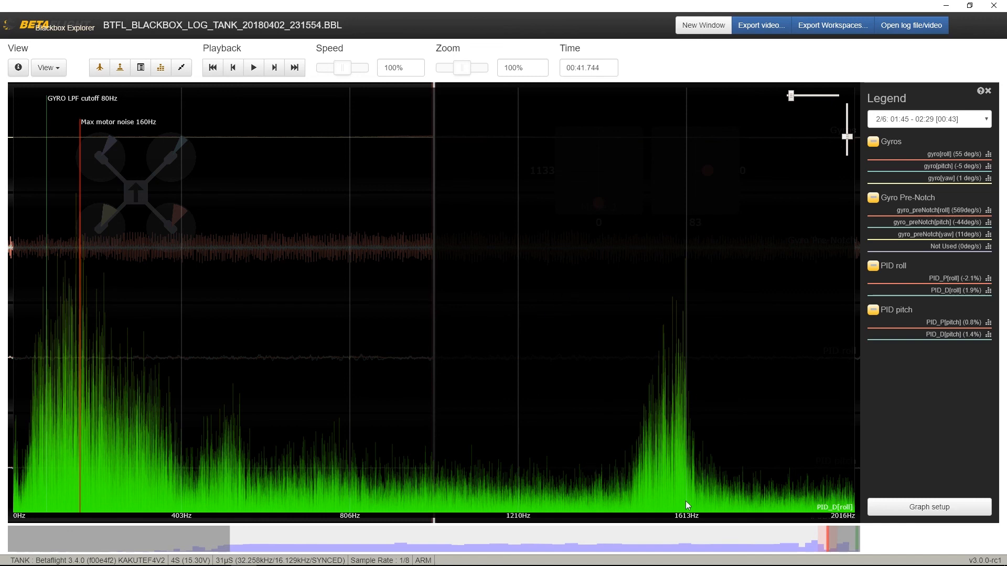
Move playback to about 00:17.251, close the spectrum and add a Motors graph below the PID pitch graph.
left_click_drag(264, 540, 349, 543)
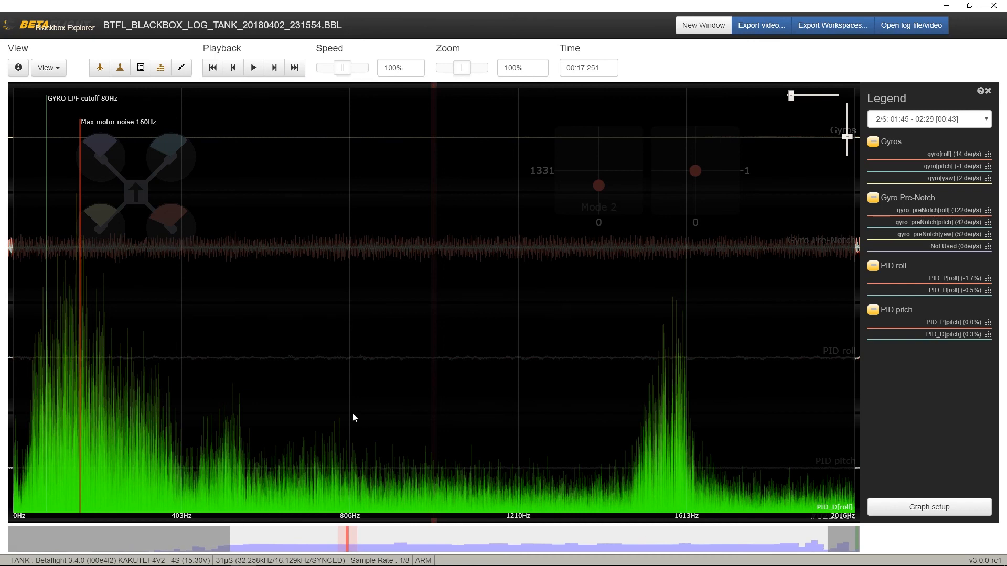
left_click(161, 68)
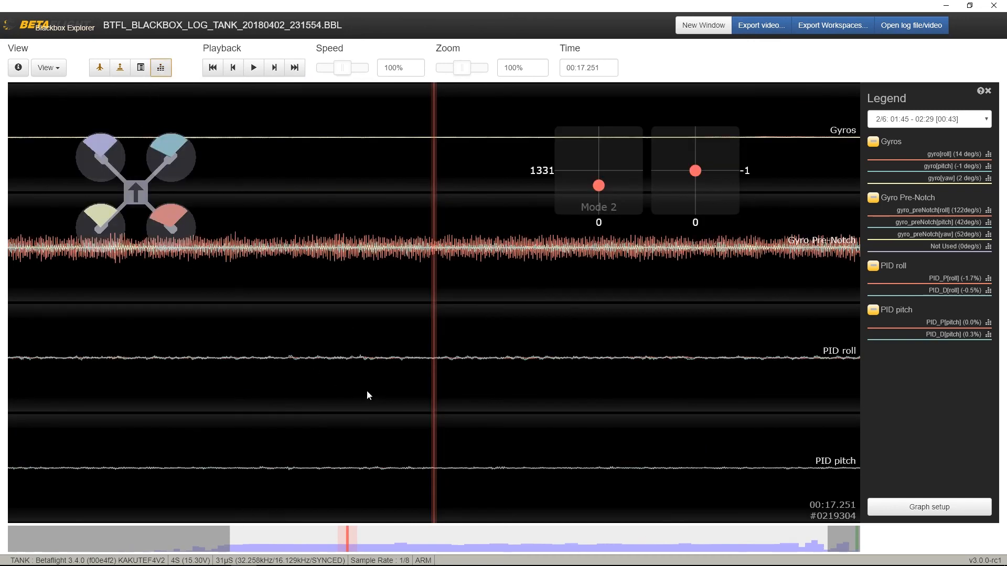
left_click(926, 512)
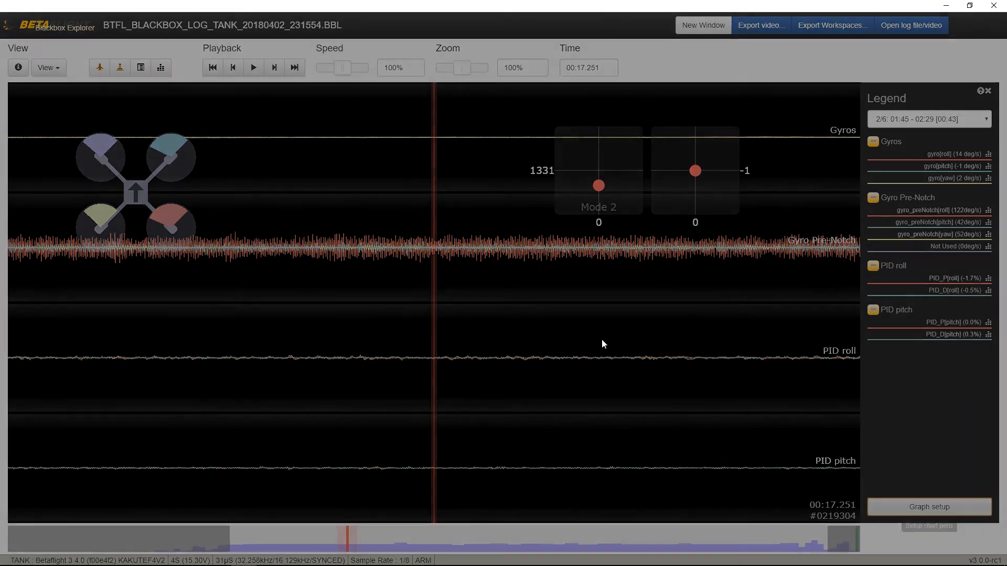
left_click(399, 75)
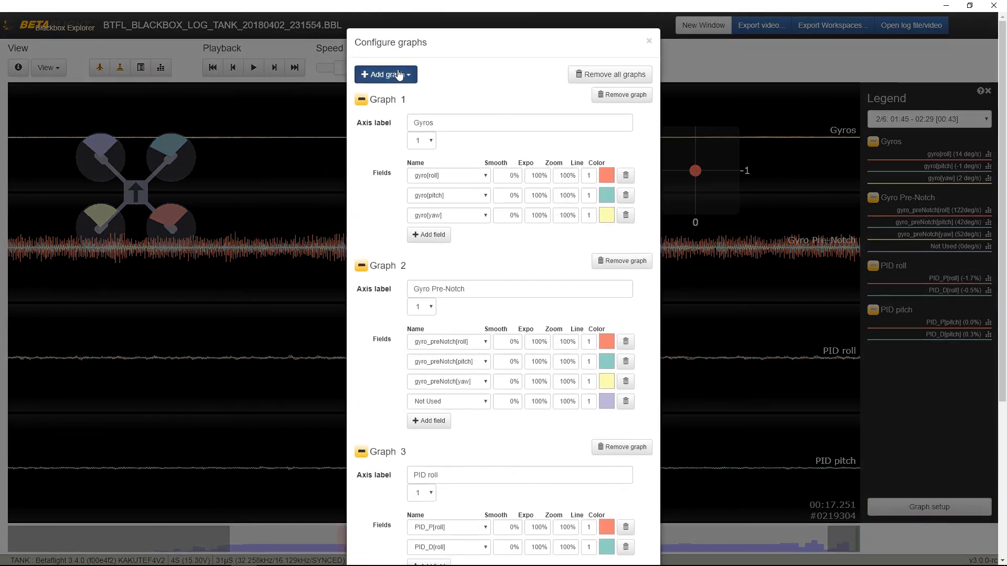
left_click(387, 122)
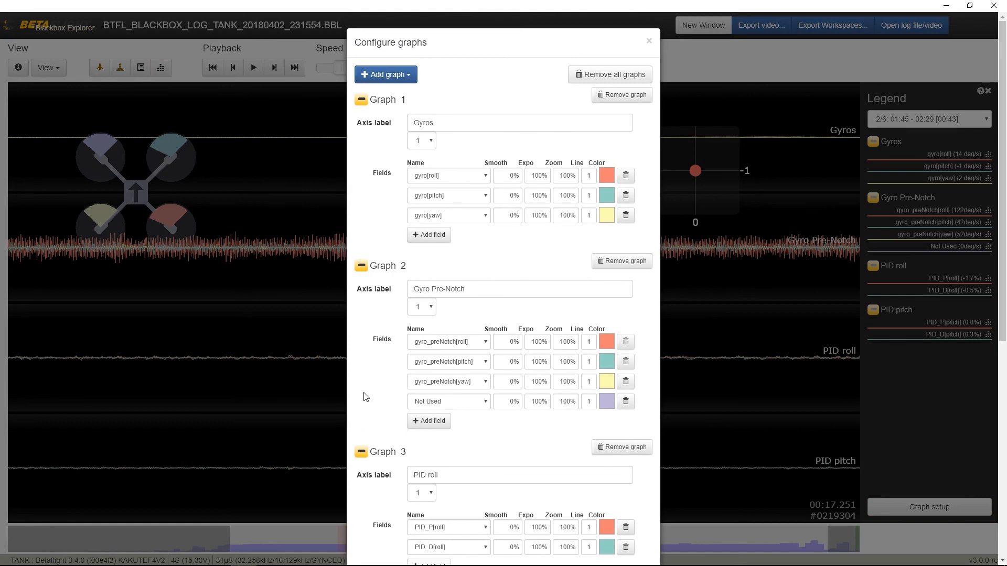
scroll(366, 382, "down", 6)
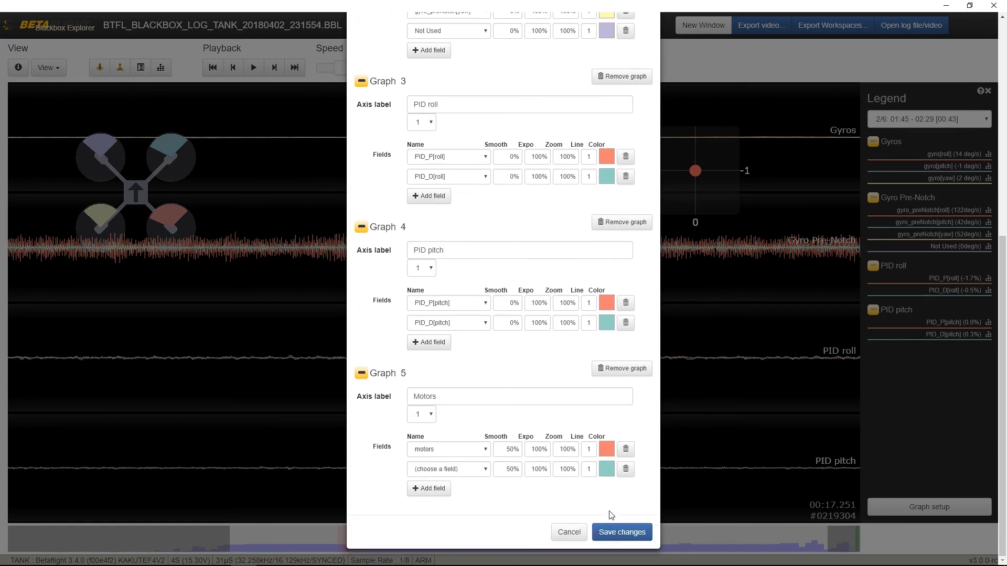
left_click(600, 535)
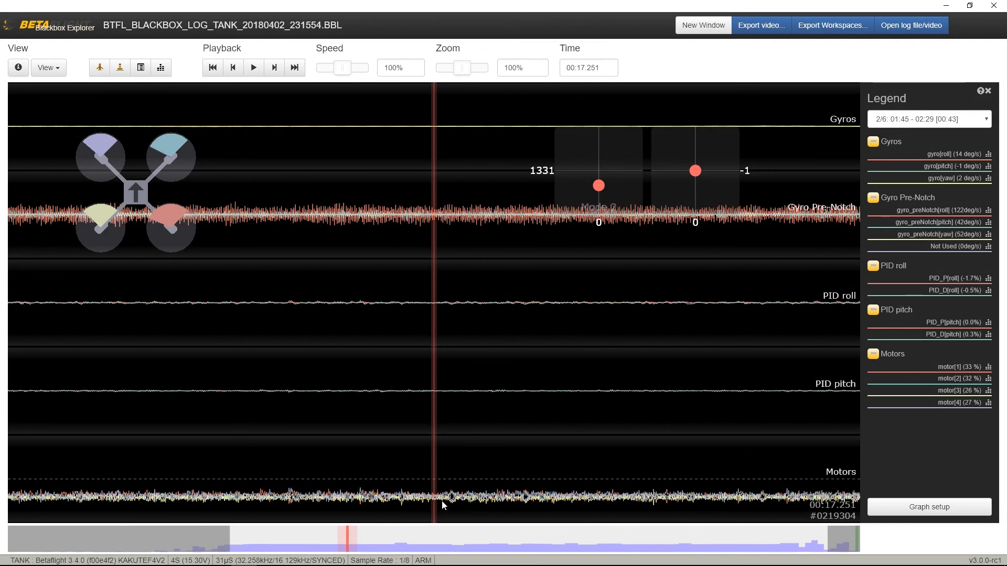
Zoom the traces to 1000% and examine the motor[1] spectrum at a reduced amplitude scale.
left_click_drag(466, 71, 489, 69)
left_click_drag(395, 321, 440, 321)
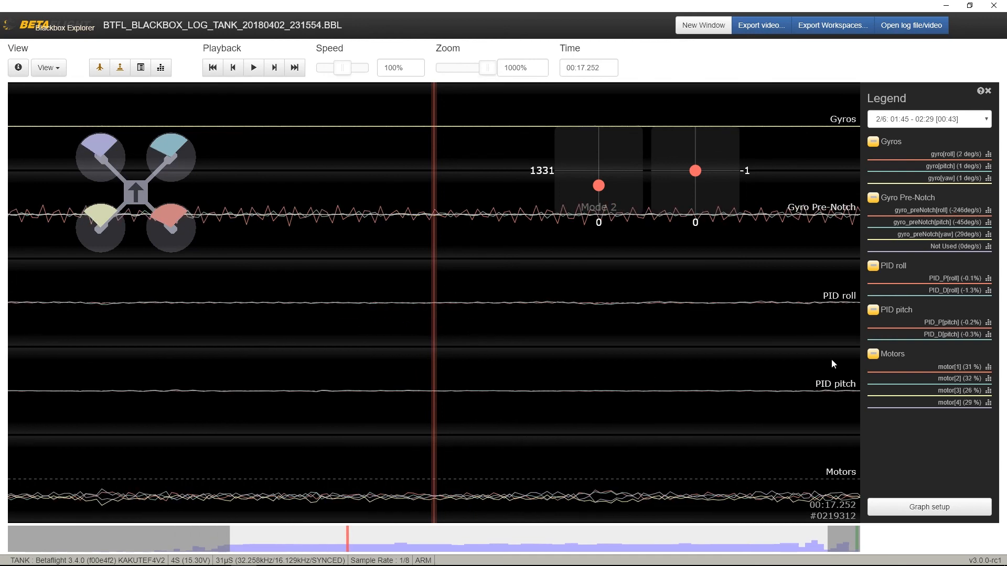
left_click(988, 368)
mouse_move(845, 139)
left_mouse_down()
mouse_move(846, 129)
mouse_move(845, 156)
left_mouse_up()
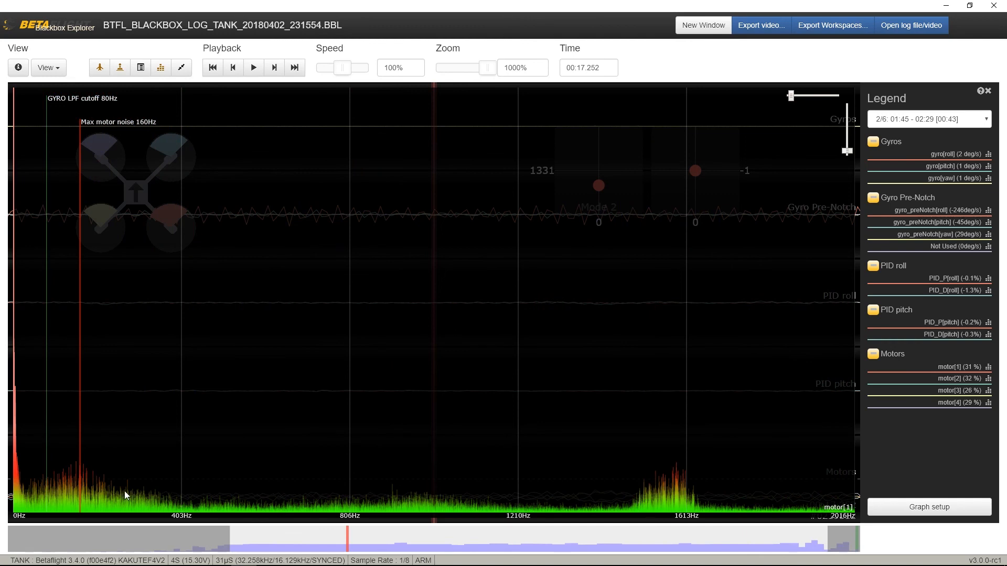
left_click_drag(846, 151, 846, 153)
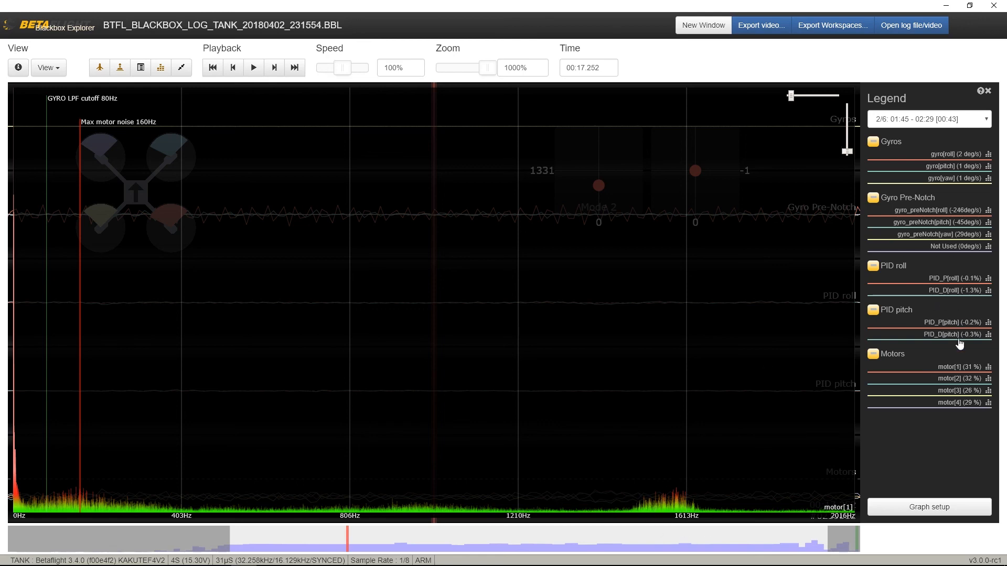
Examine the debug[0] spectrum of gyro_preNotch[roll] at a slightly adjusted amplitude scale and hide the legend.
left_click(988, 380)
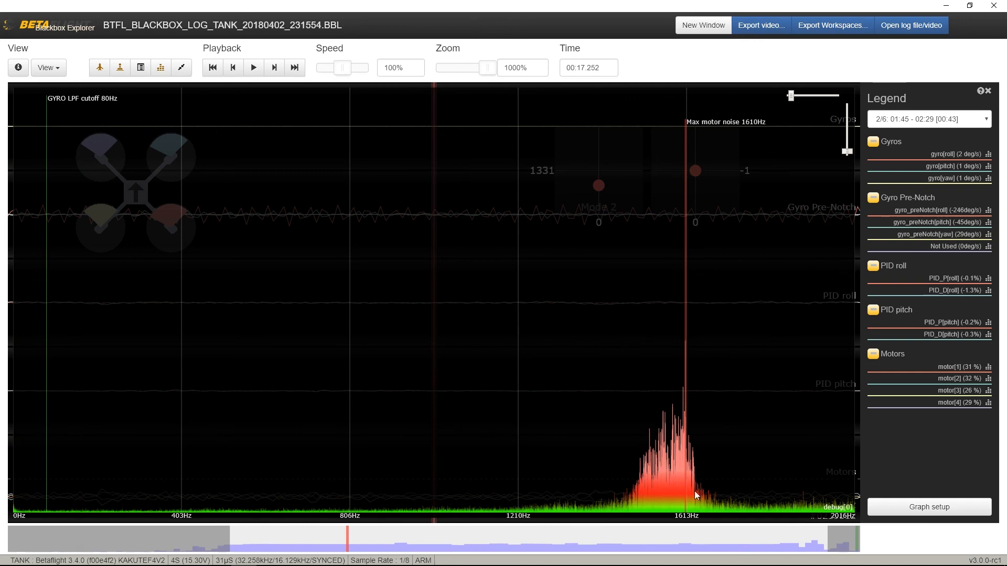
mouse_move(848, 151)
left_mouse_down()
mouse_move(850, 136)
mouse_move(849, 154)
left_mouse_up()
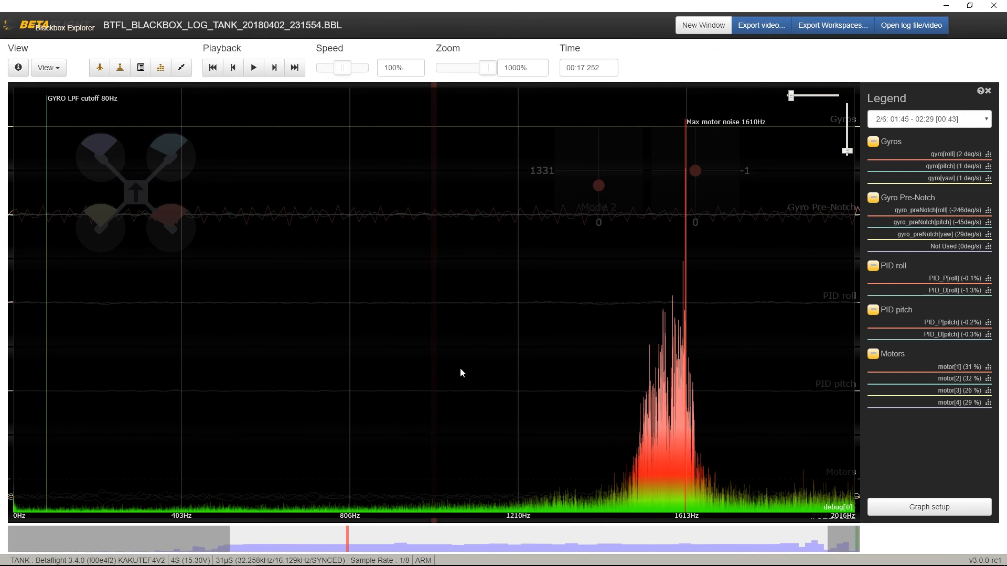
left_click(988, 92)
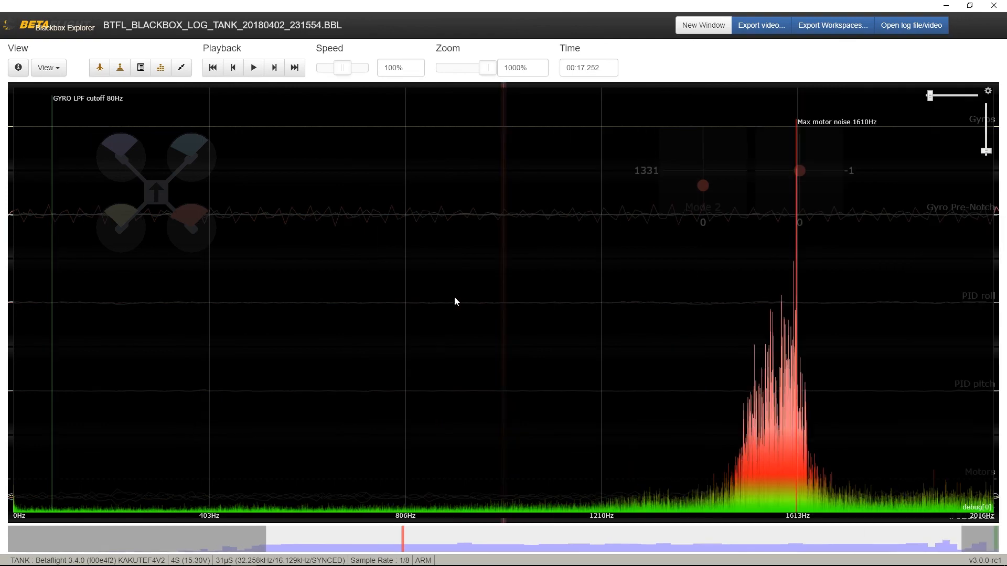